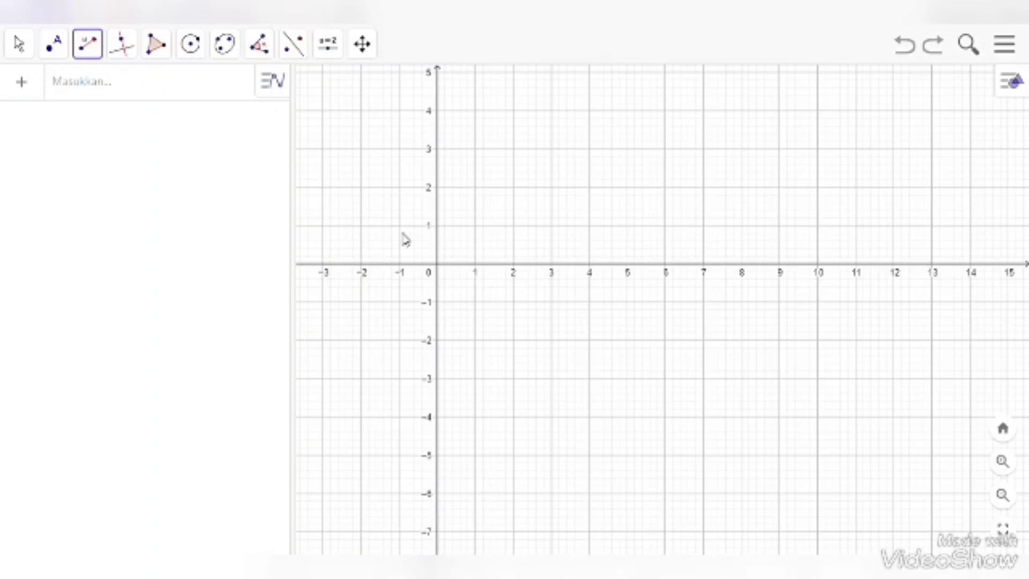
Step: Draw a fixed-length segment starting at (2, 0) on the x-axis, with its length given by a new slider B
left_click(91, 57)
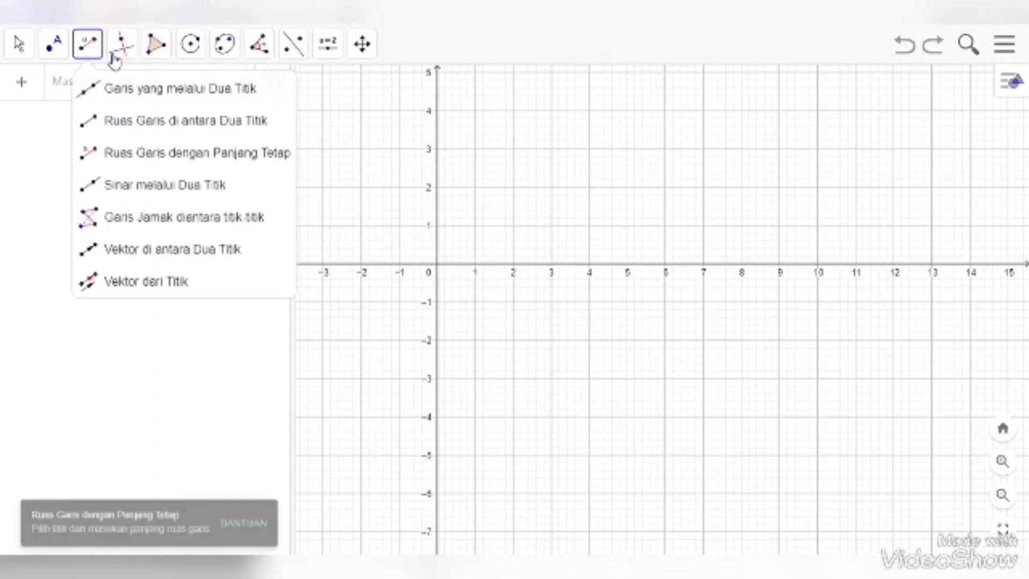
left_click(103, 153)
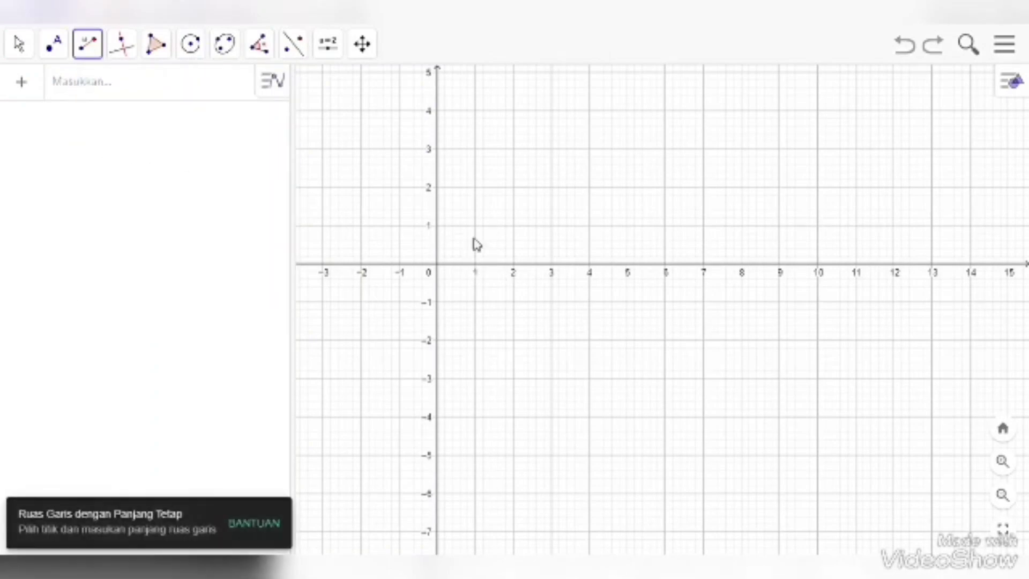
left_click(517, 273)
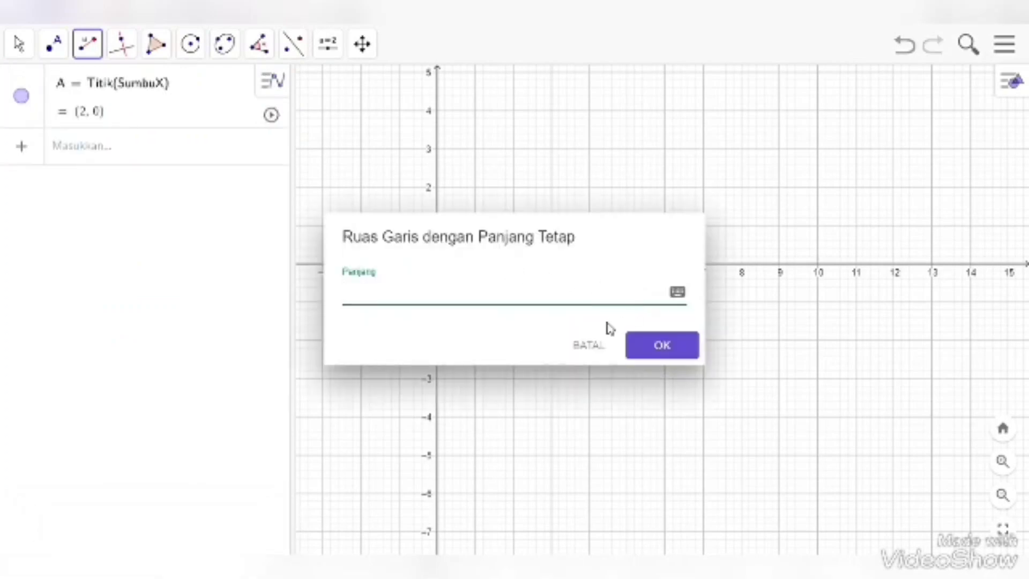
type("AB")
left_click(665, 347)
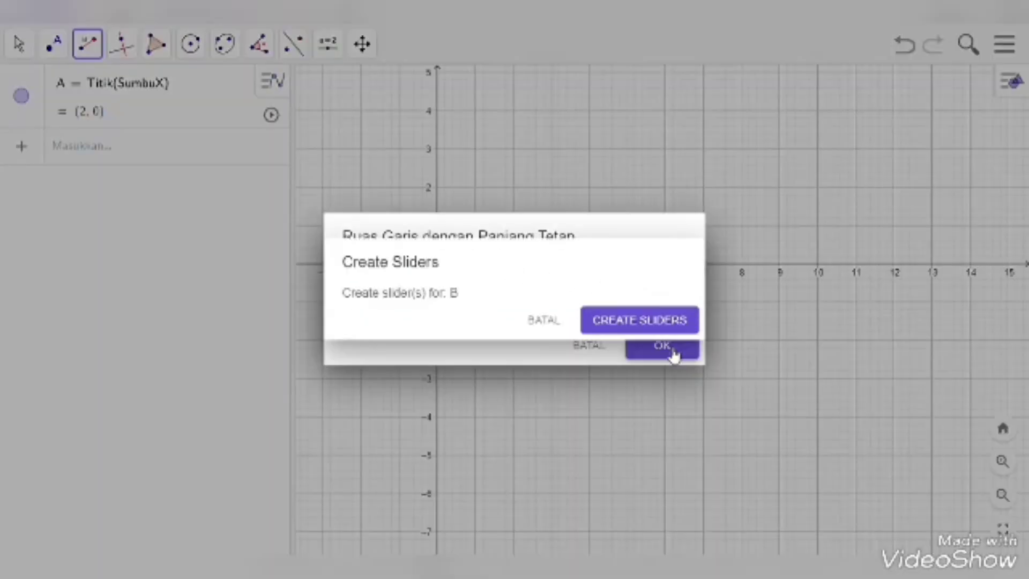
left_click(638, 321)
left_click(434, 300)
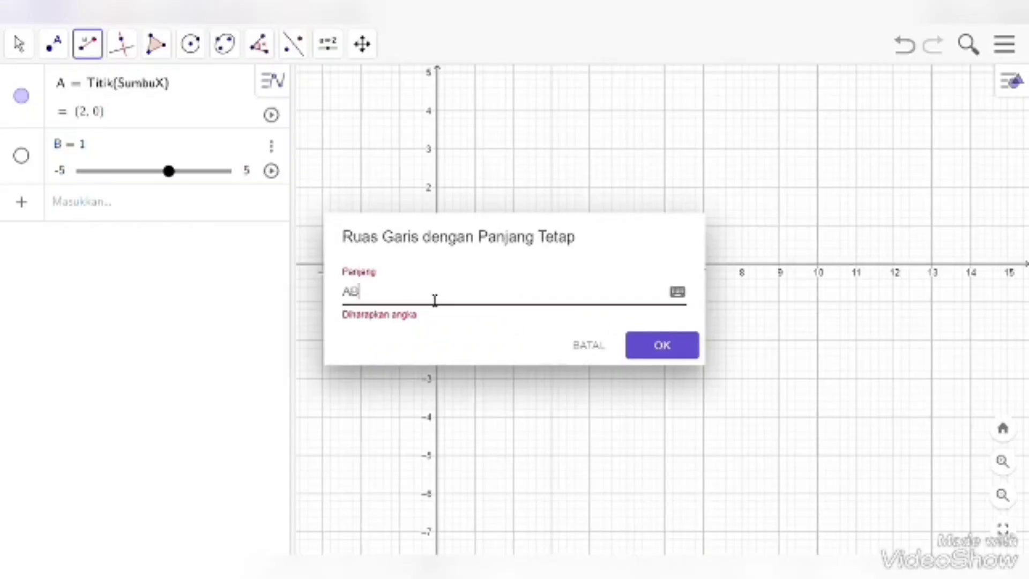
key("ctrl+a")
type("B")
left_click(686, 354)
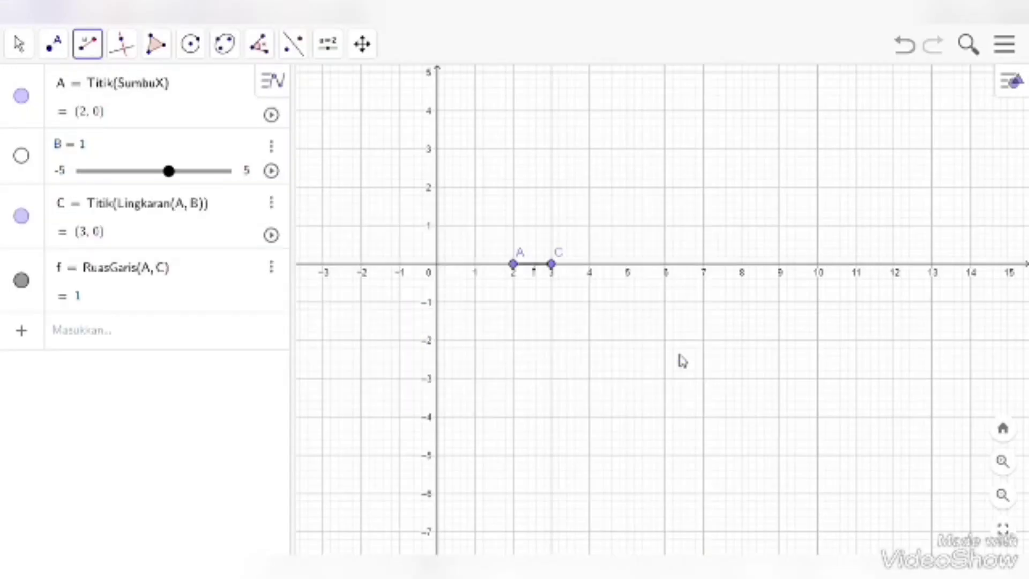
Step: Show slider B in the graphics view and place it above the x-axis, starting at about x = 7, y = 4.5
left_click(21, 155)
key("Escape")
left_click_drag(350, 119, 730, 98)
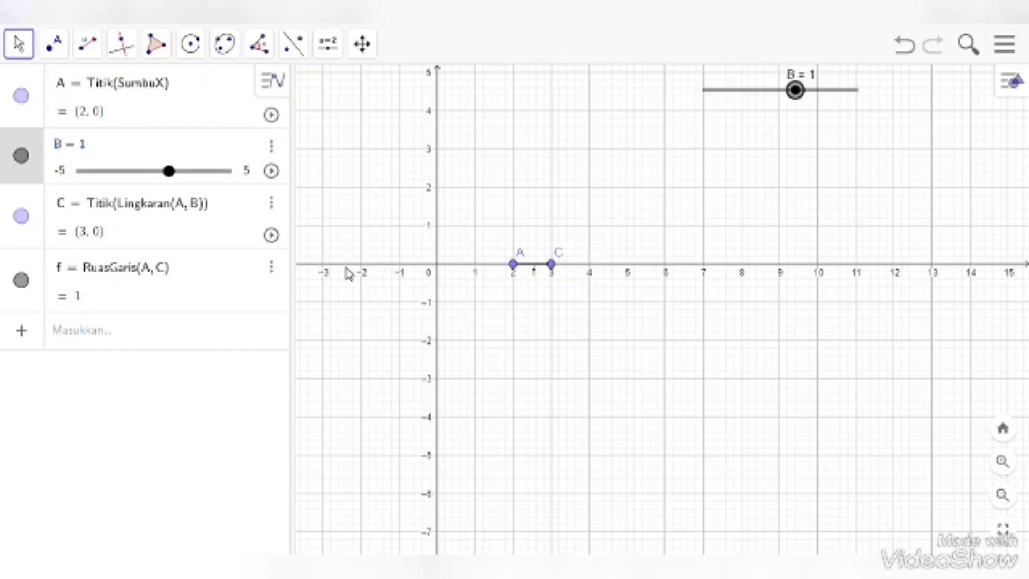
Step: Set slider B's minimum to 2, maximum to 30 and increment to 0,5
left_click(271, 146)
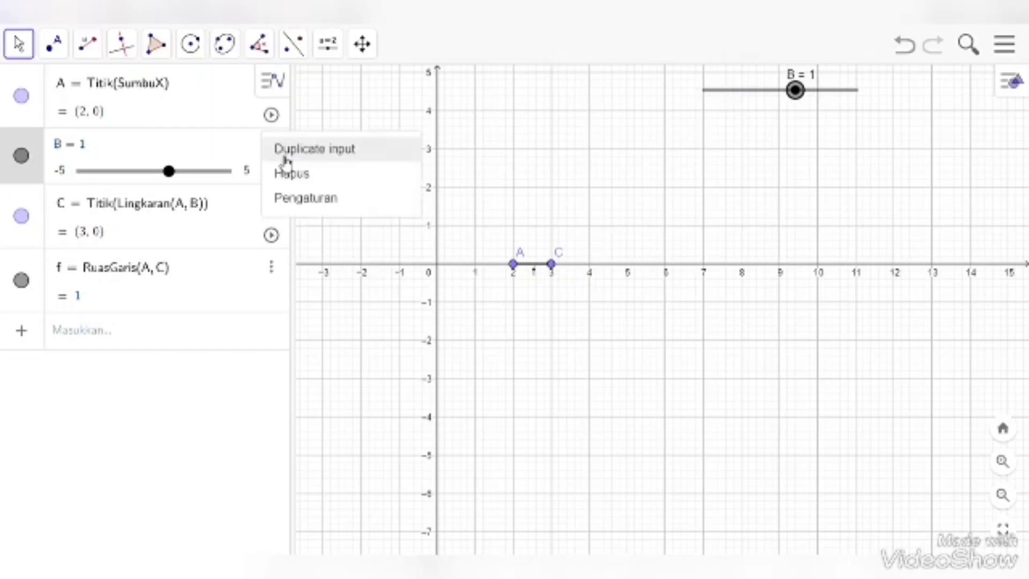
left_click(305, 199)
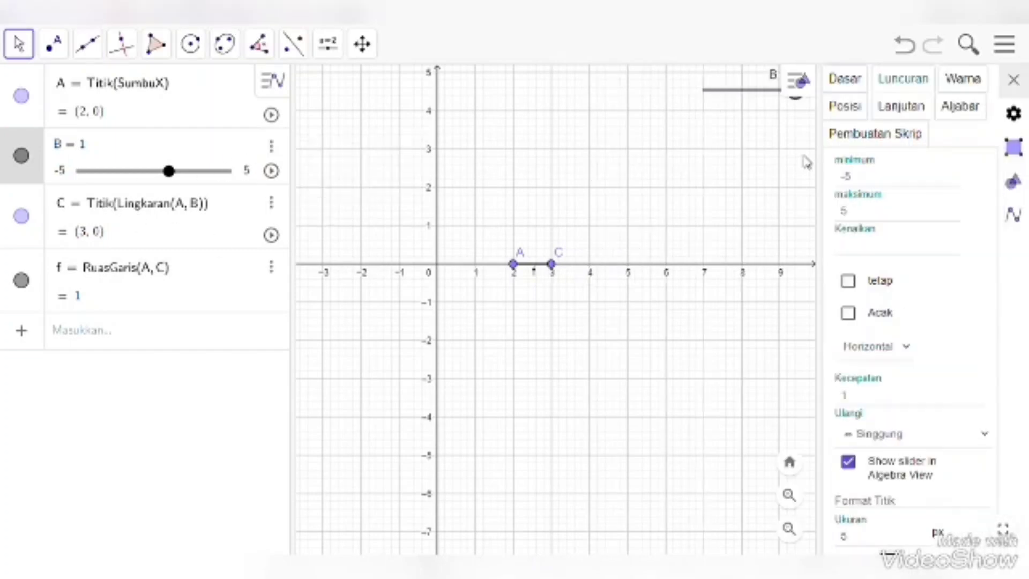
double_click(864, 183)
type("2")
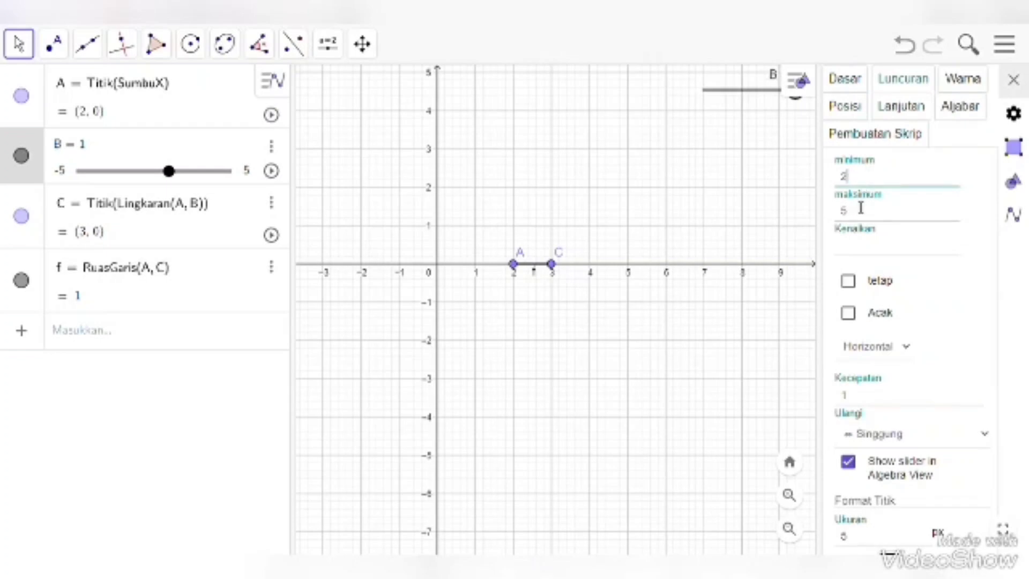
double_click(859, 211)
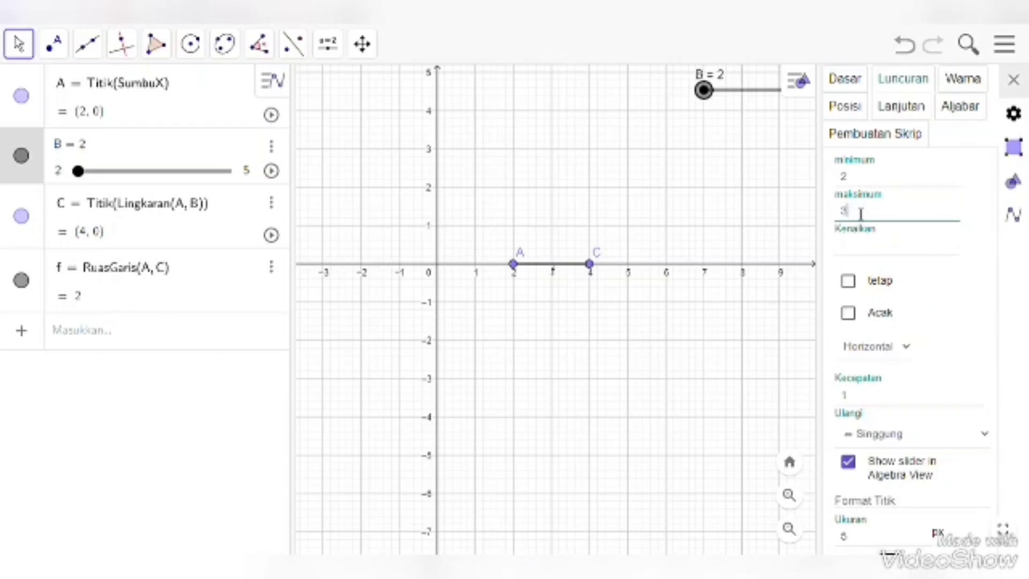
left_click(863, 245)
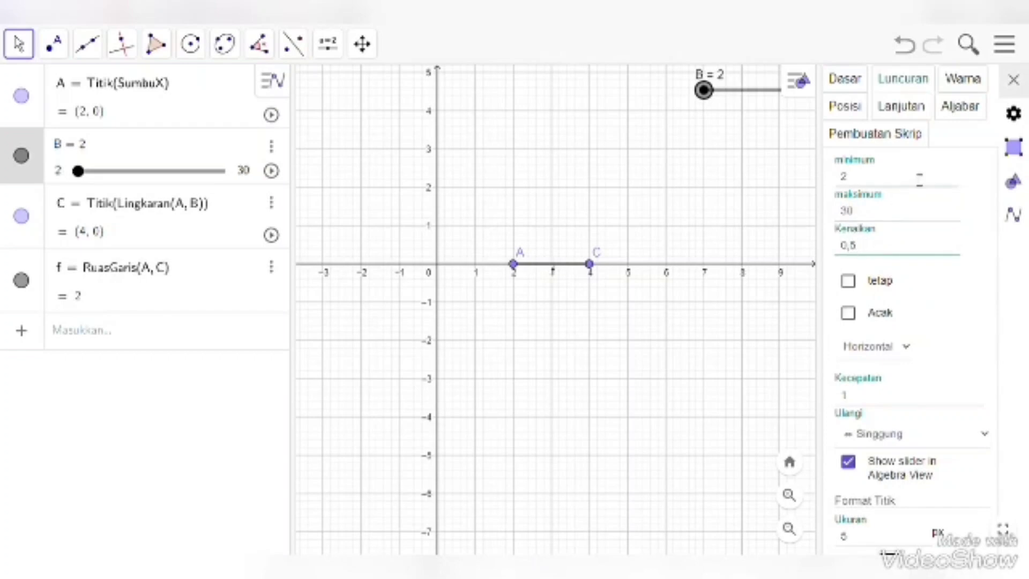
Step: Color slider B and segment f blue (#0000FF), and close the settings
left_click(961, 85)
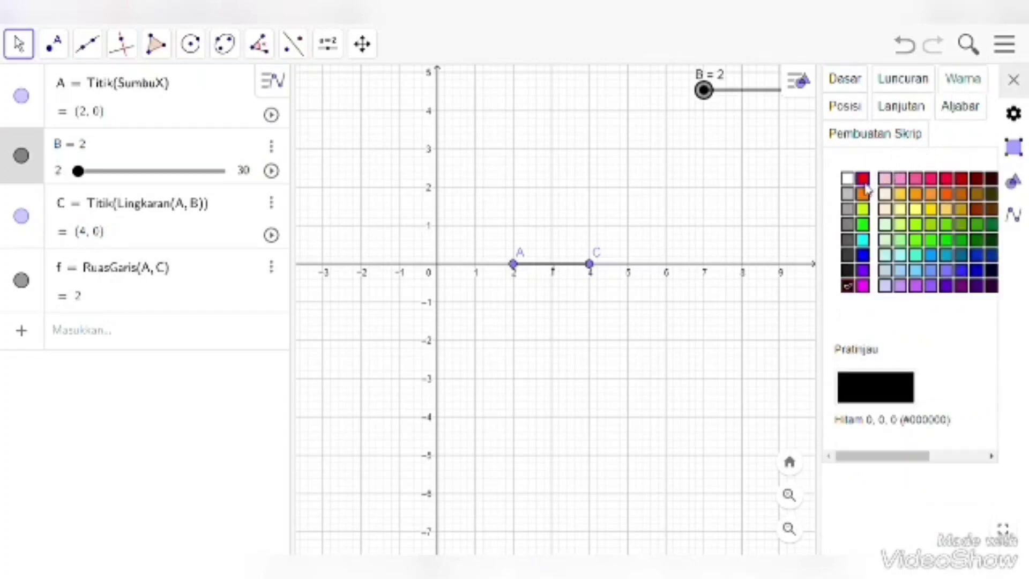
left_click(862, 255)
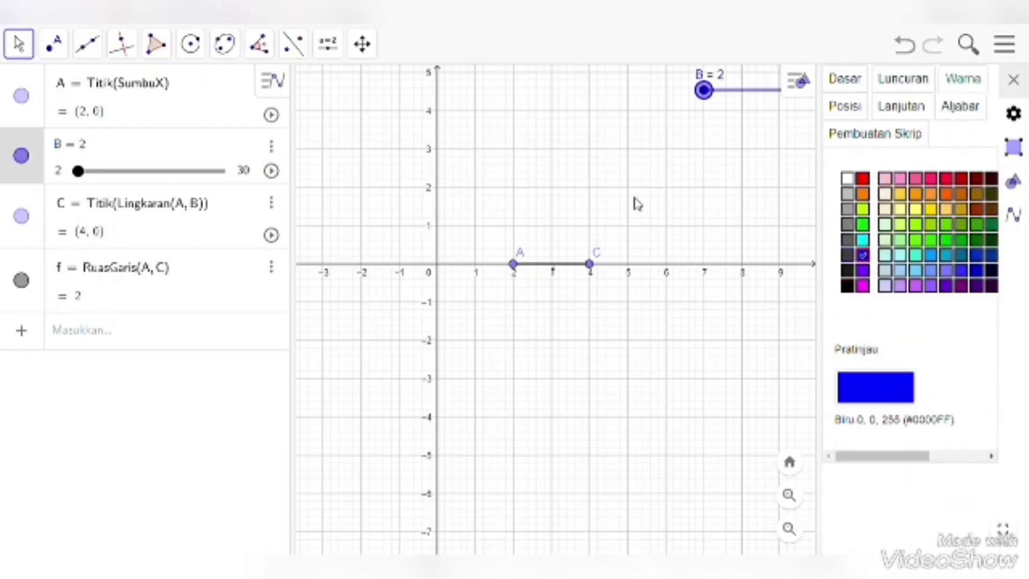
left_click(153, 268)
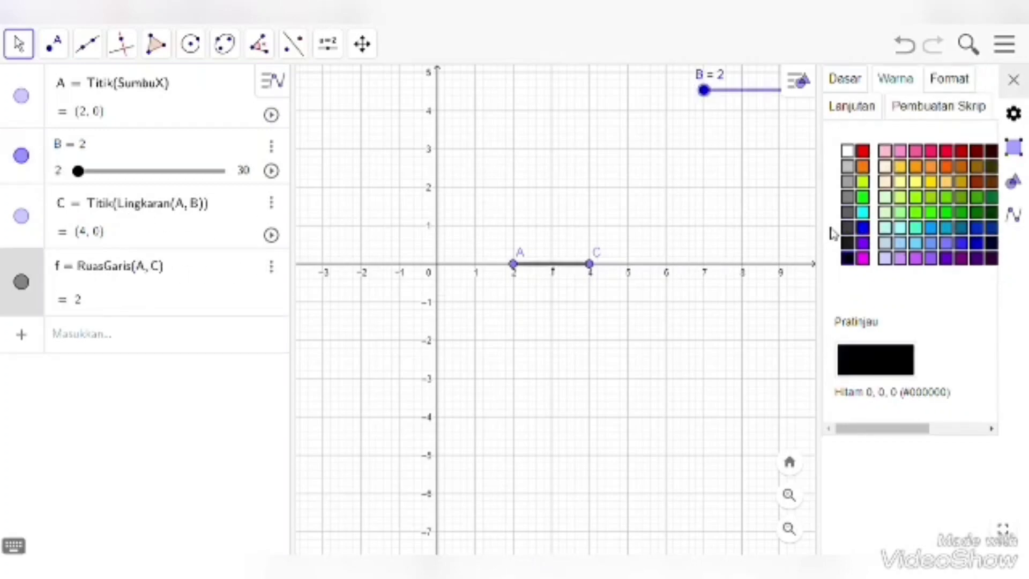
left_click(862, 228)
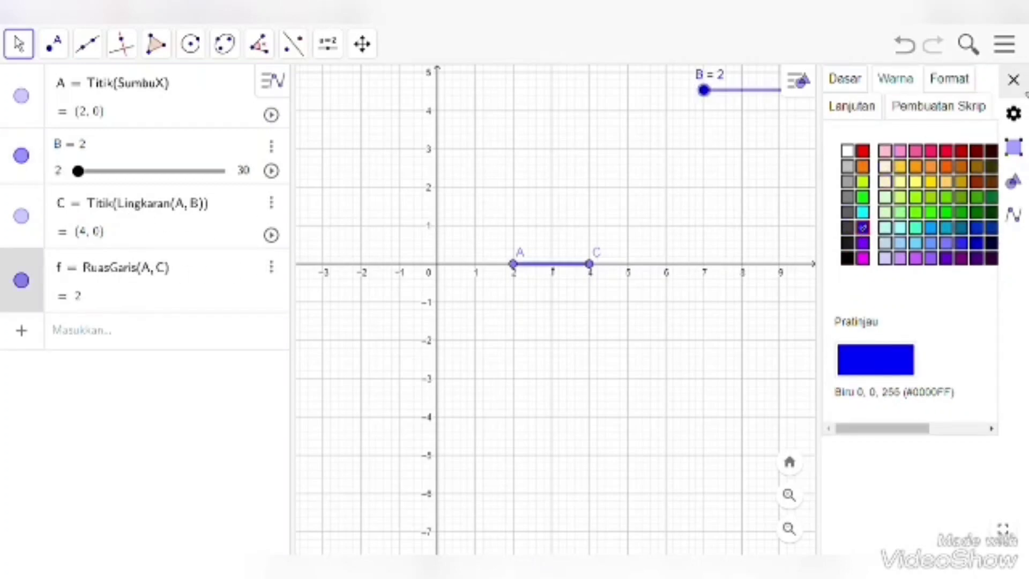
left_click(1021, 83)
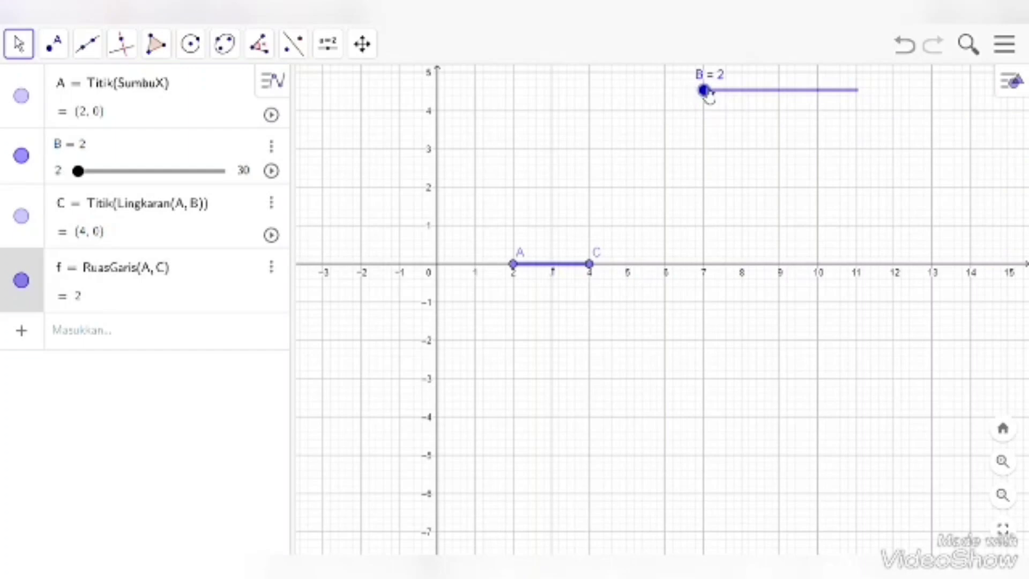
Step: Set slider B to 7 and rename it AB
left_click_drag(703, 91, 737, 112)
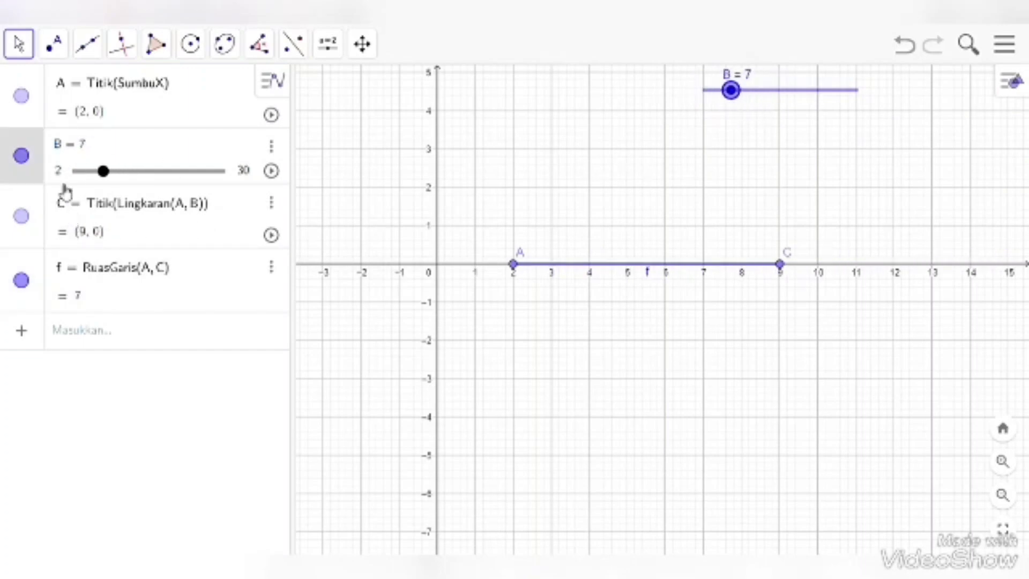
left_click(62, 147)
type("A")
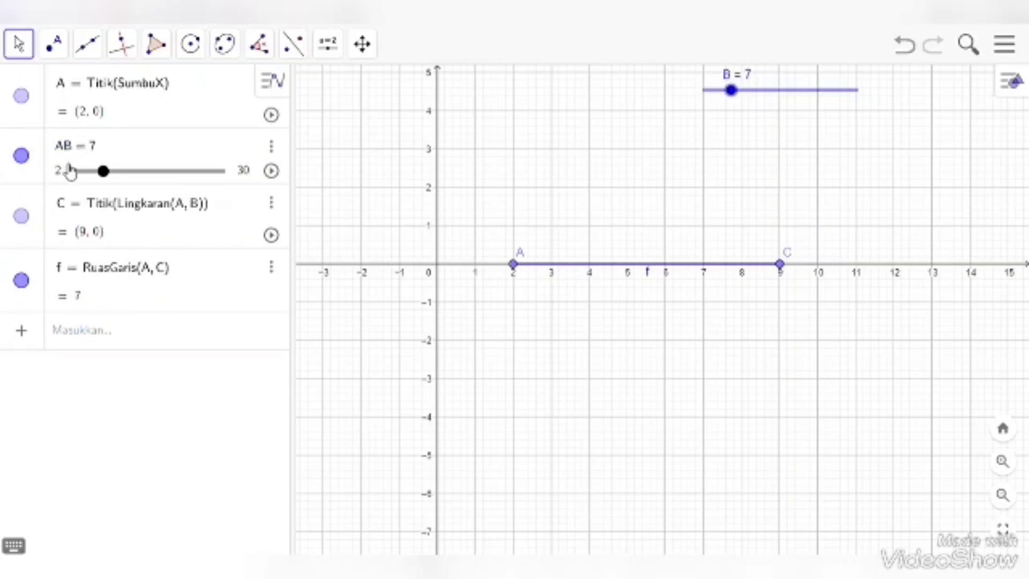
left_click(70, 208)
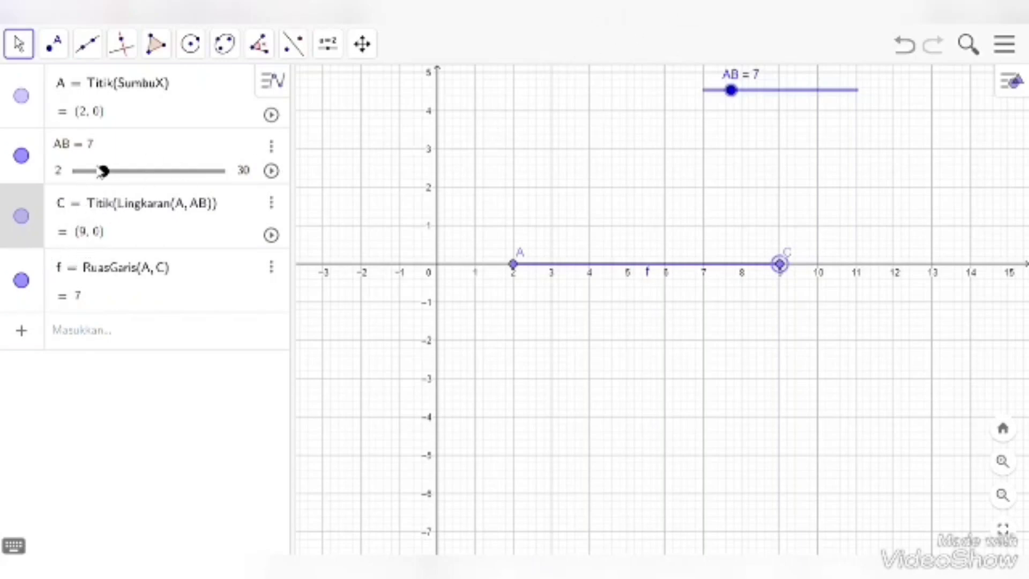
Step: Rename the segment's end point C as B
left_click(64, 203)
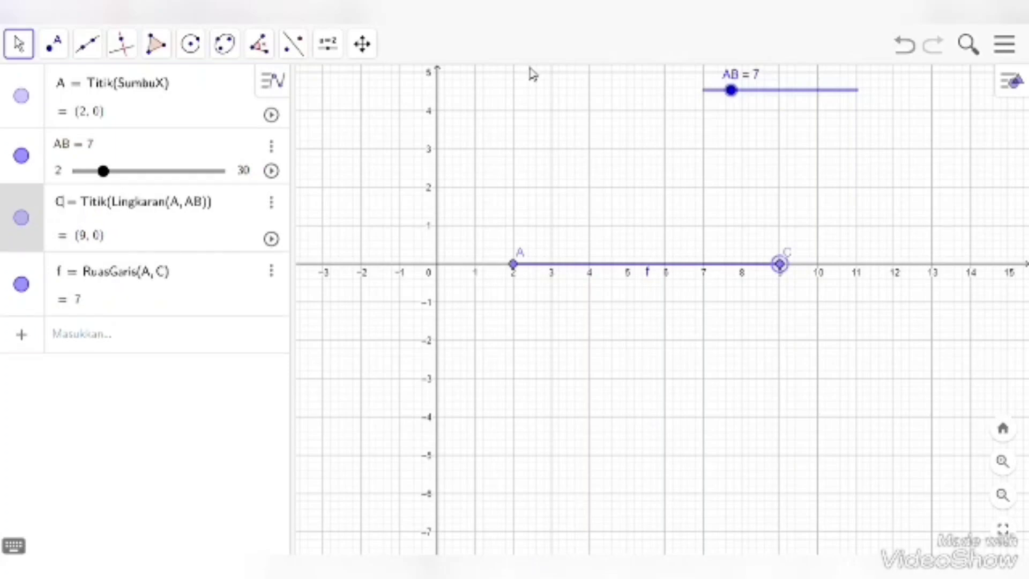
key("BackSpace")
type("B")
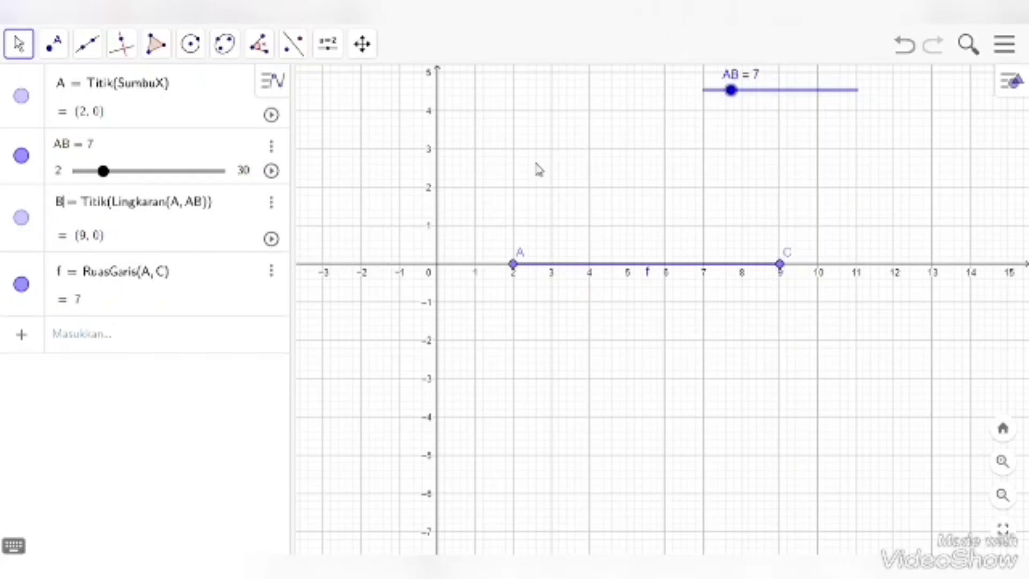
key("Return")
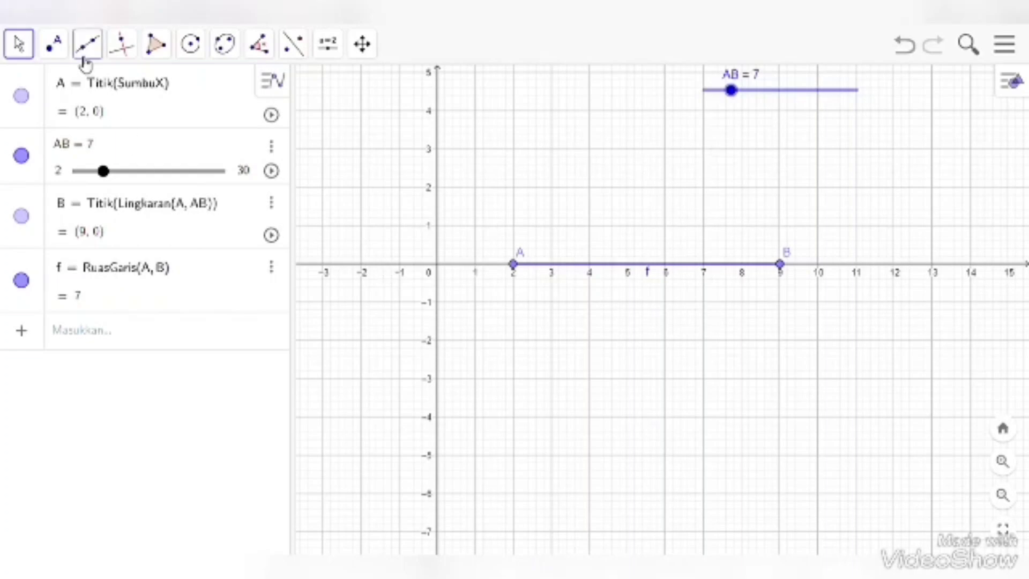
Step: Draw a circle centred at A with its radius given by a new slider R, and show that slider in the graphics view
left_click(190, 43)
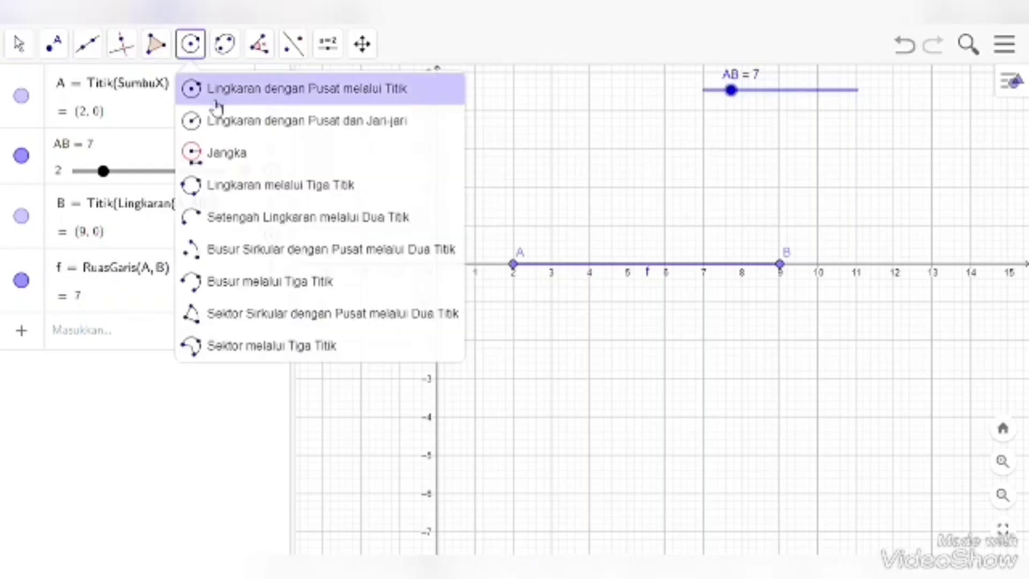
left_click(214, 118)
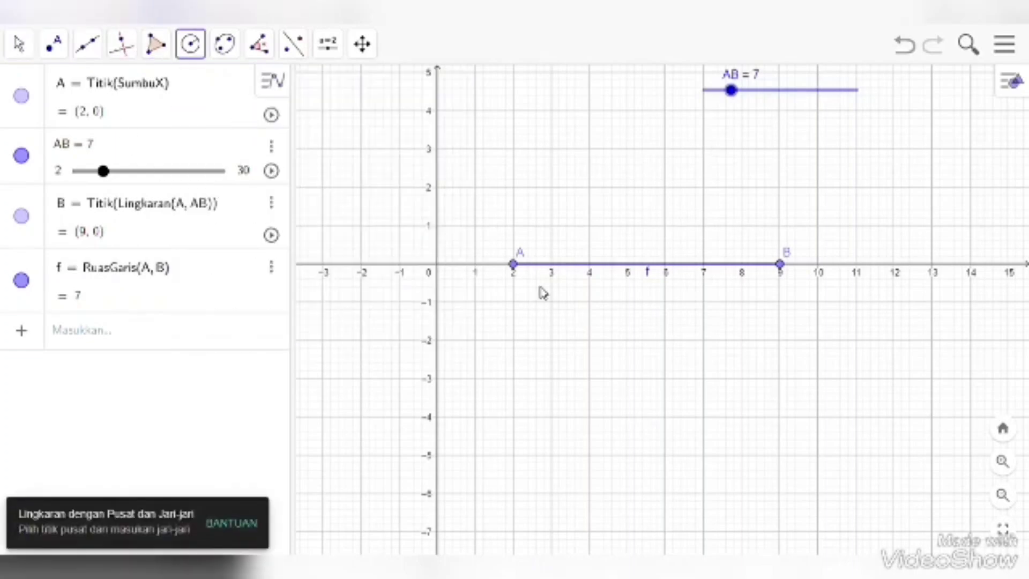
left_click(517, 270)
type("R")
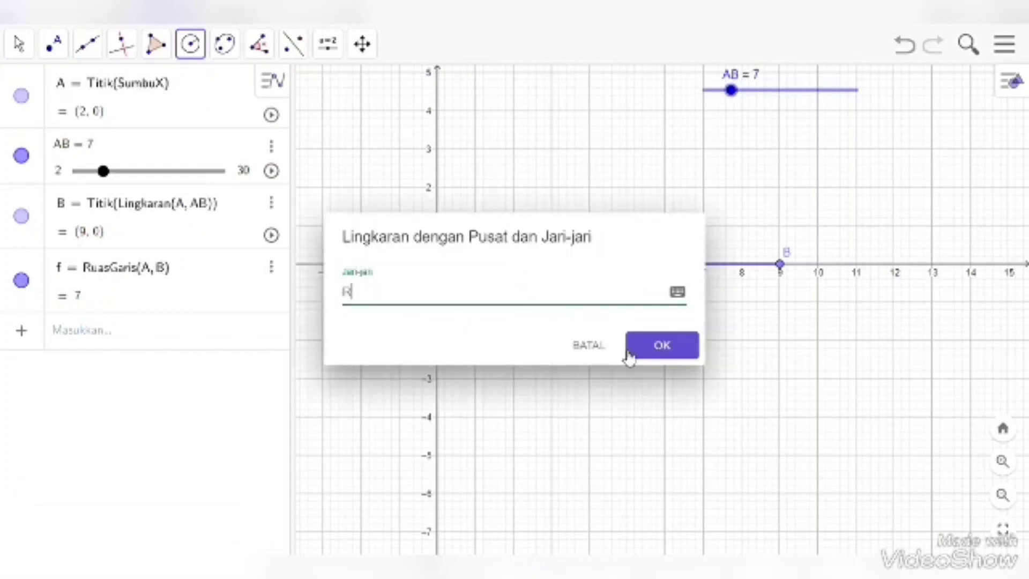
left_click(643, 346)
left_click(637, 324)
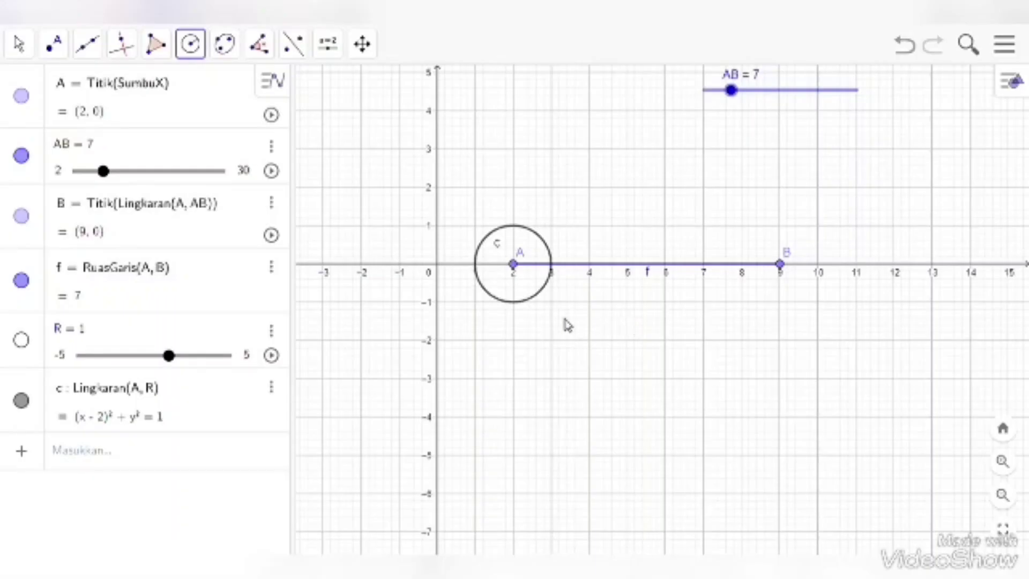
left_click(27, 342)
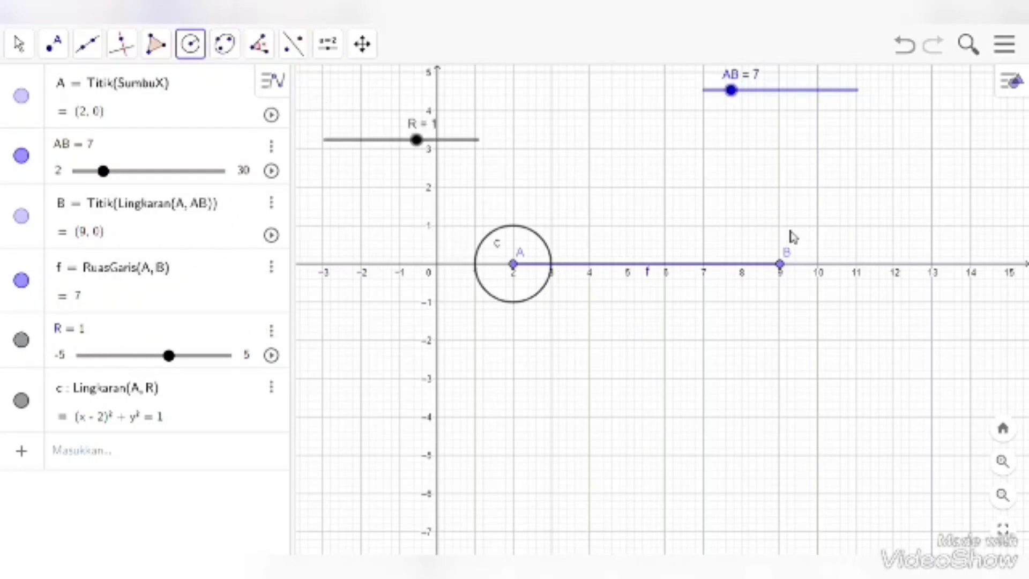
Step: Draw a circle centred at B with its radius given by a new slider r, and show that slider in the graphics view
left_click(783, 267)
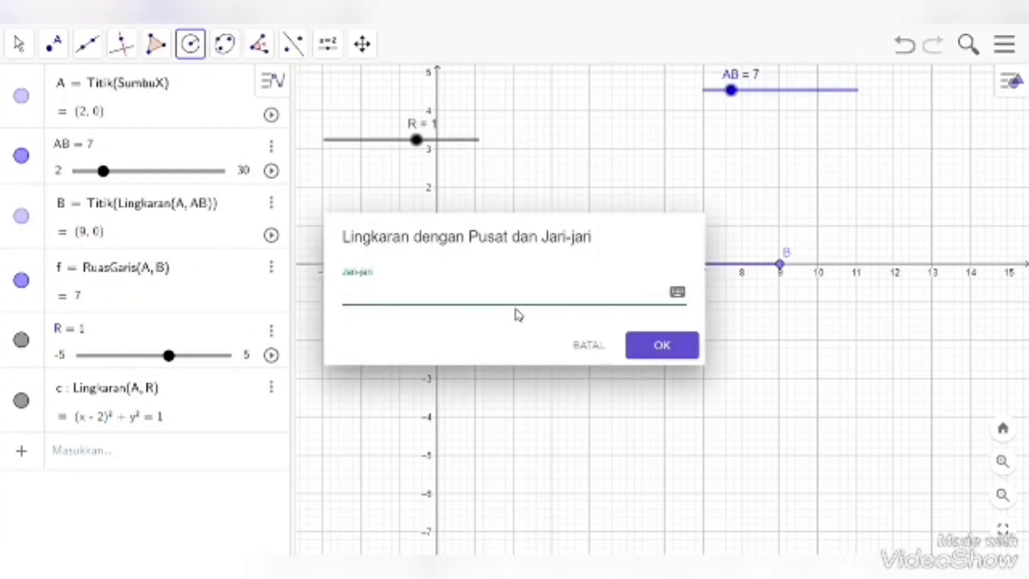
type("r")
left_click(662, 346)
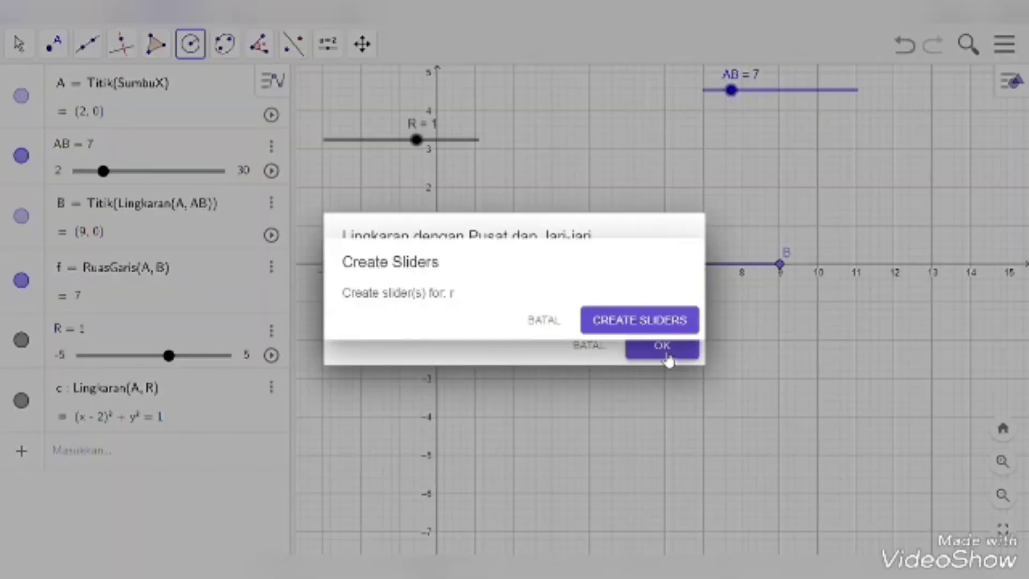
left_click(604, 320)
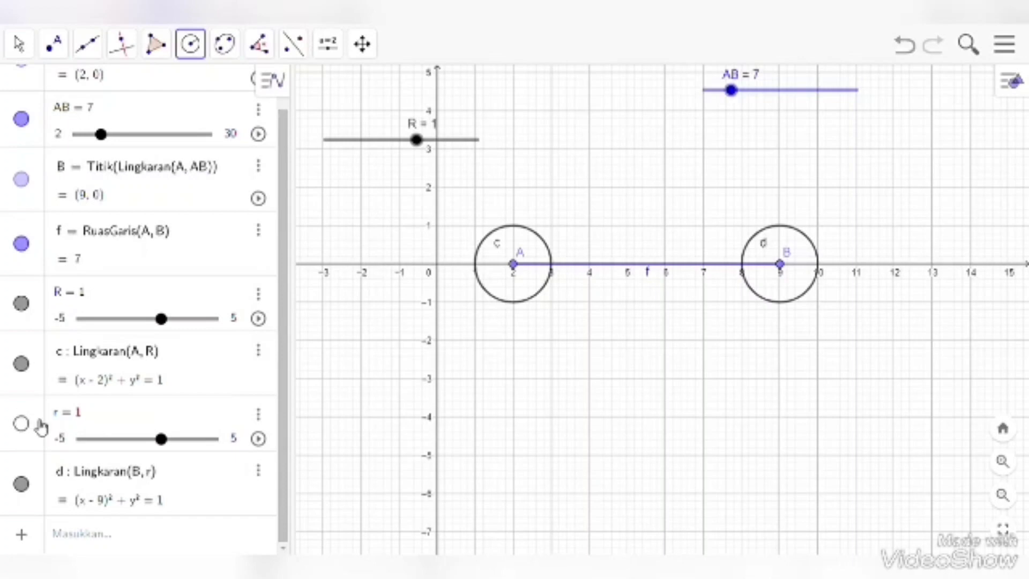
left_click(21, 423)
Step: Move sliders R and r in the graphics view so they are stacked directly below slider AB
key("Escape")
left_click_drag(361, 143, 738, 107)
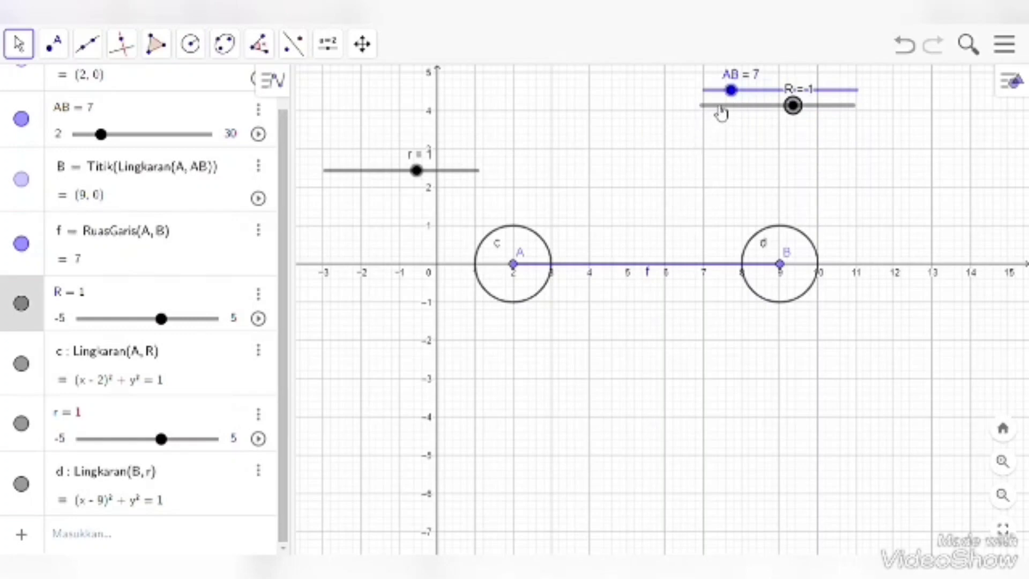
left_click_drag(720, 108, 722, 111)
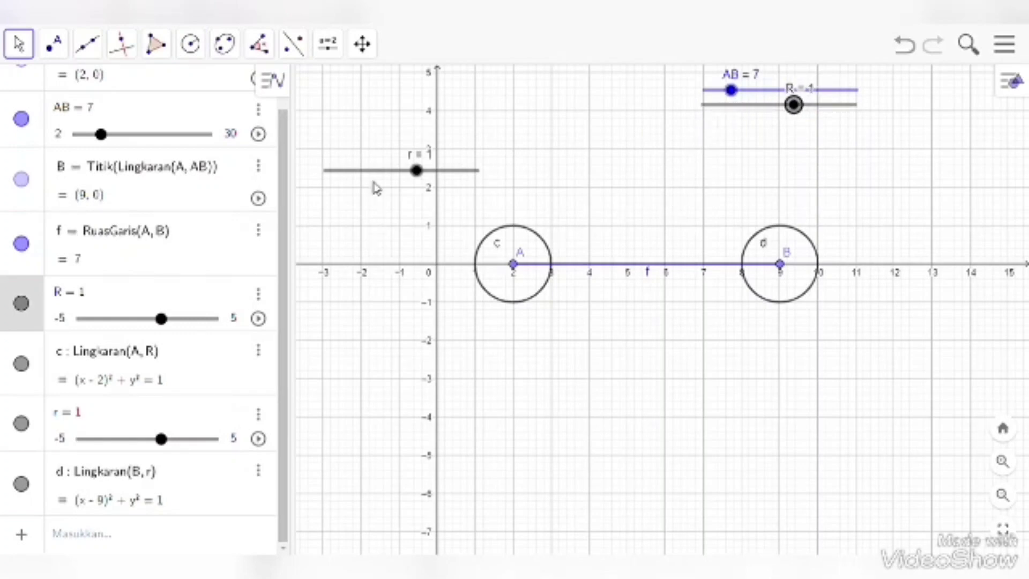
left_click(465, 168)
left_click_drag(465, 168, 736, 111)
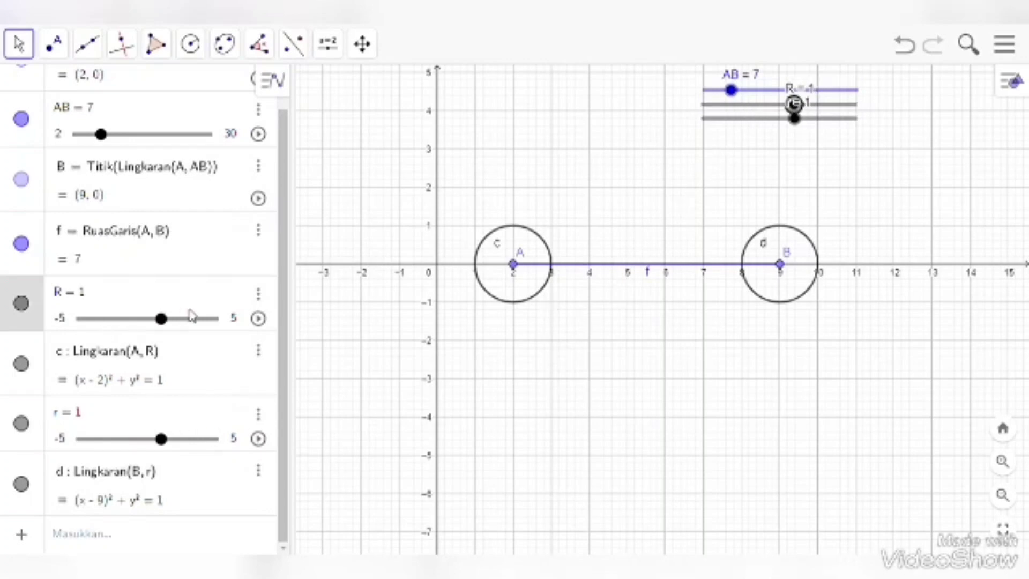
Step: Set slider R to a minimum of 1, a maximum of 10 and an increment of 0.5
left_click(258, 295)
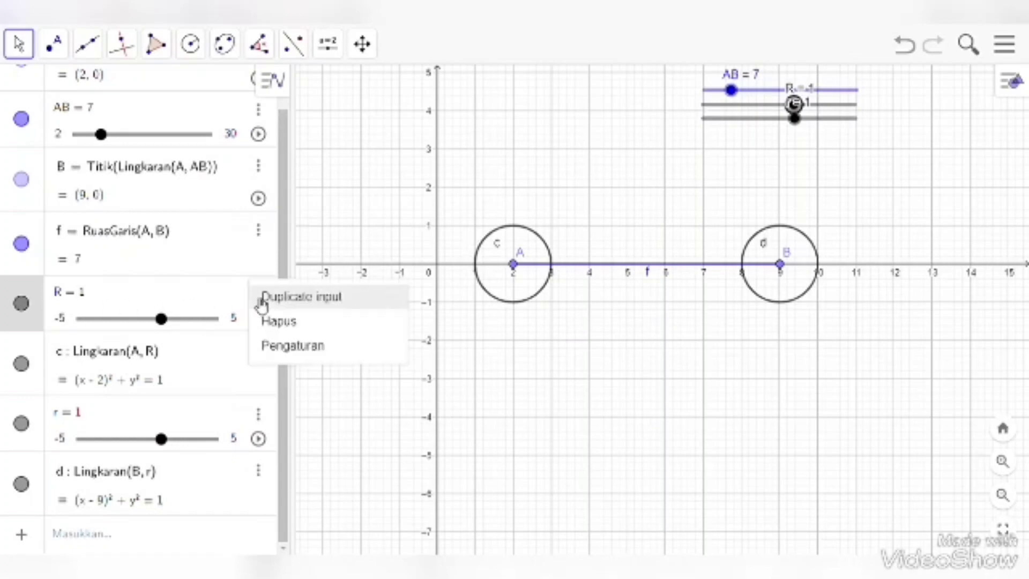
left_click(292, 345)
left_click(872, 174)
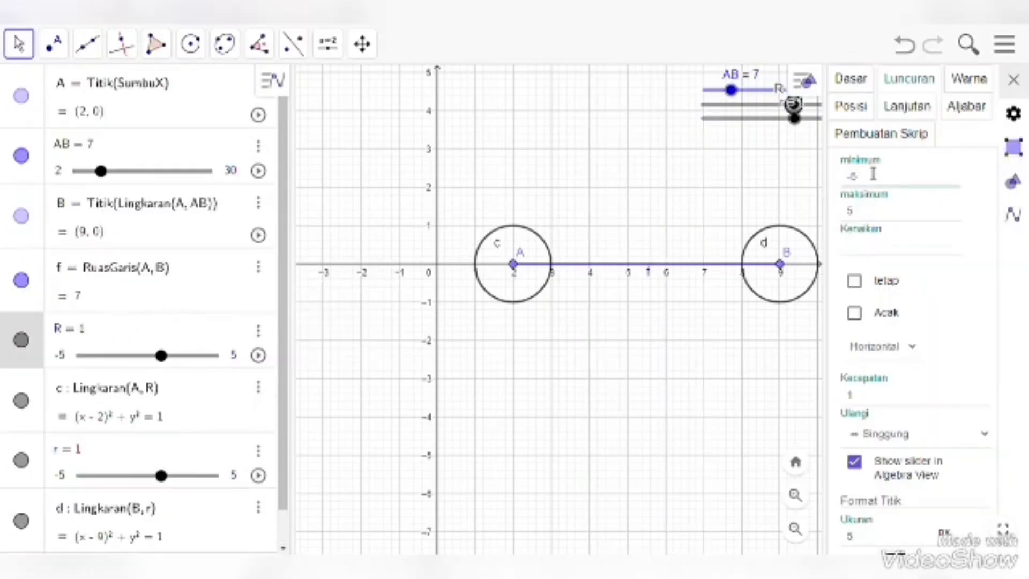
type("1")
left_click(868, 212)
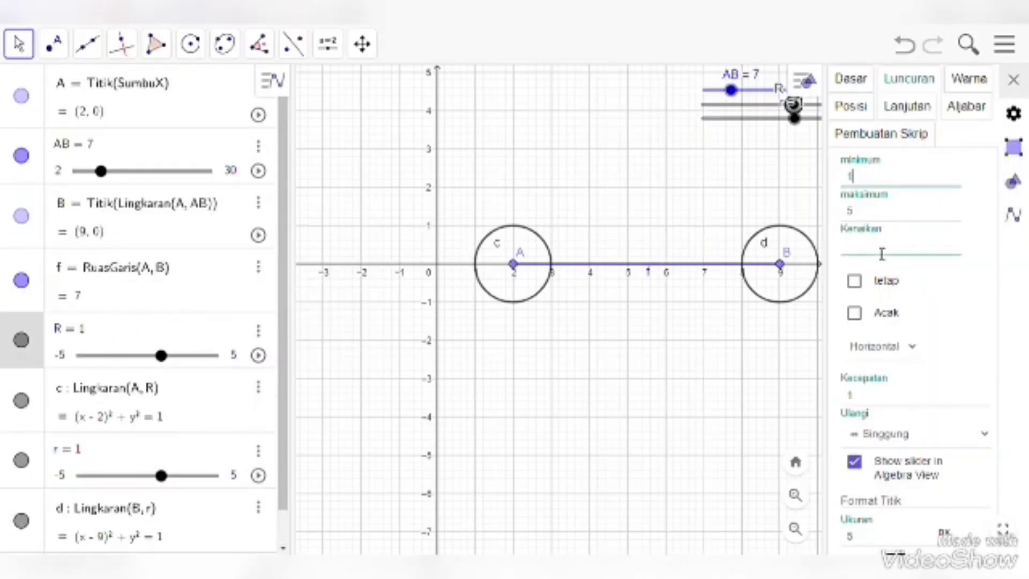
key("BackSpace")
type("1")
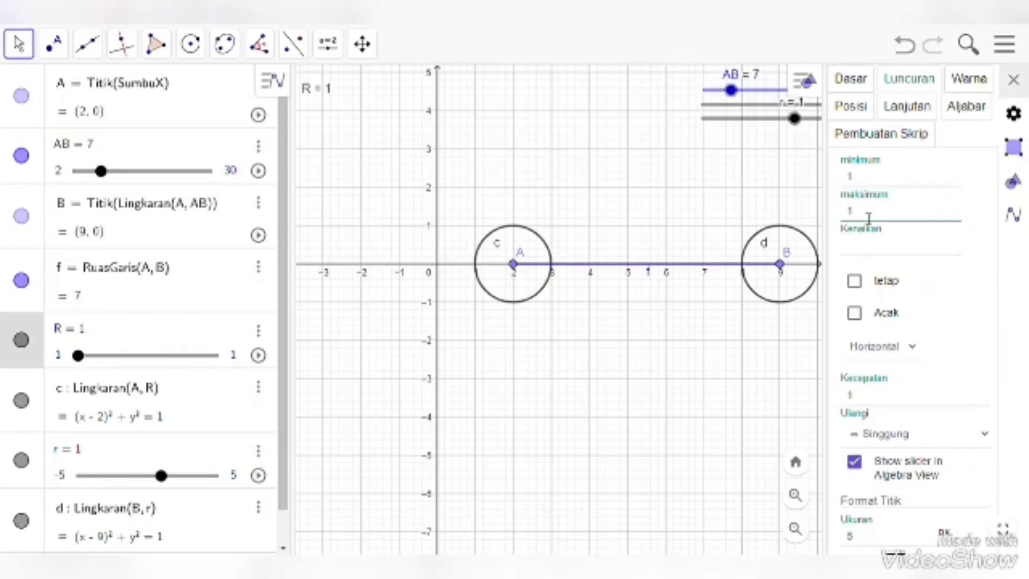
left_click(877, 254)
left_click(871, 216)
left_click(871, 244)
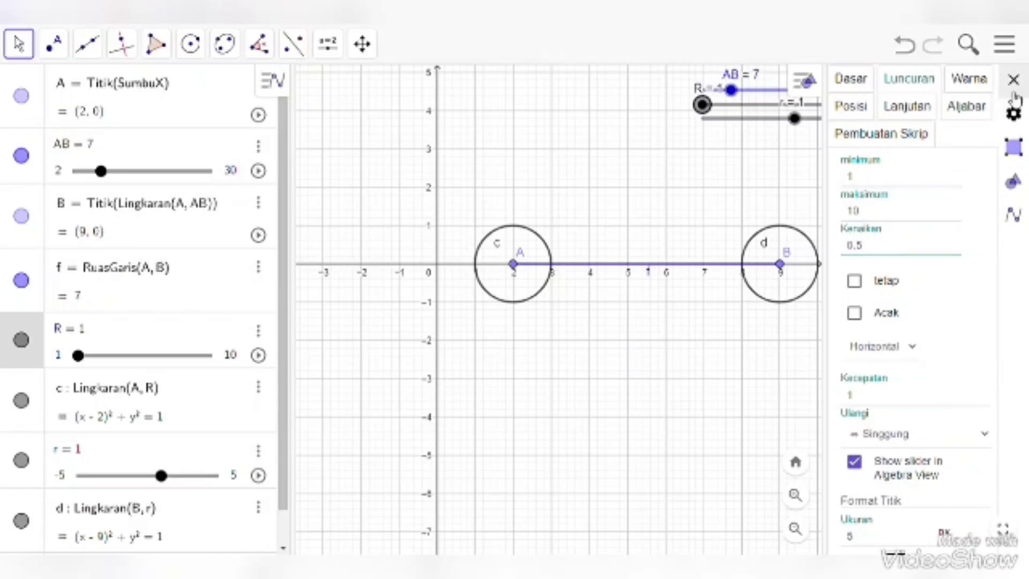
left_click(978, 155)
left_click(977, 155)
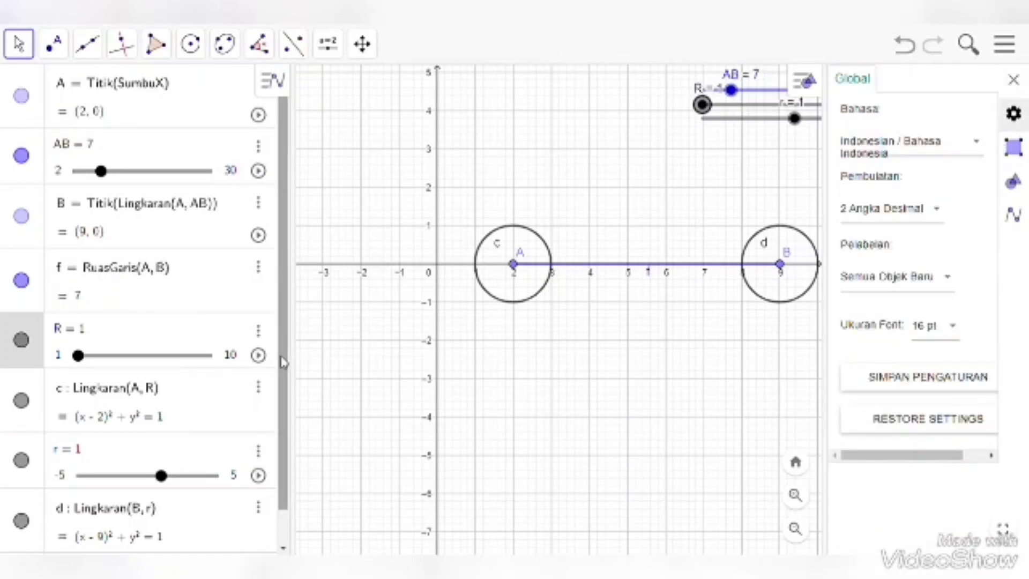
Step: Give slider r a range from 1 to 10 with an increment of 0.5
scroll(160, 474, "down", 1)
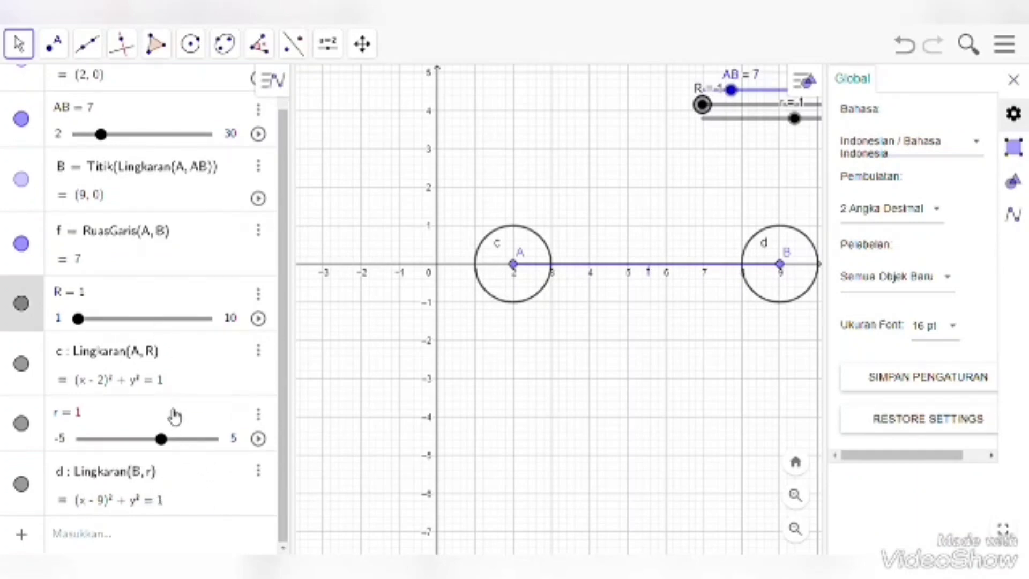
left_click(263, 422)
double_click(878, 177)
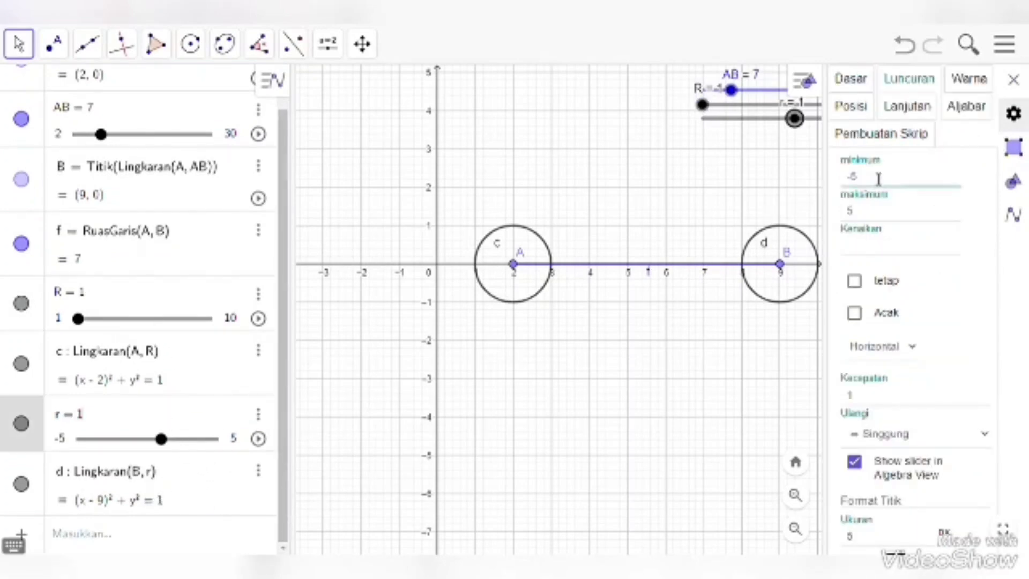
type("1")
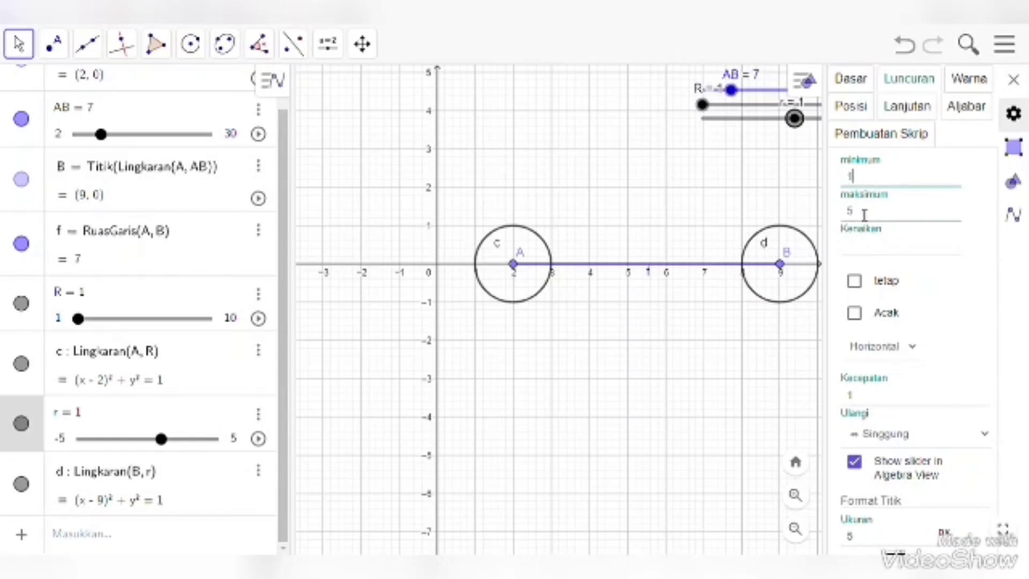
double_click(849, 211)
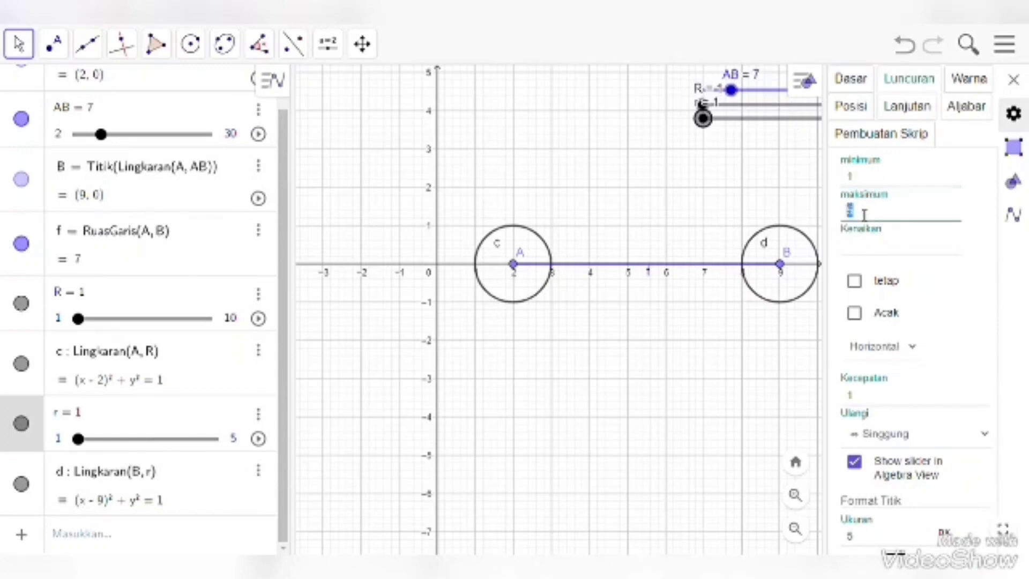
left_click(861, 255)
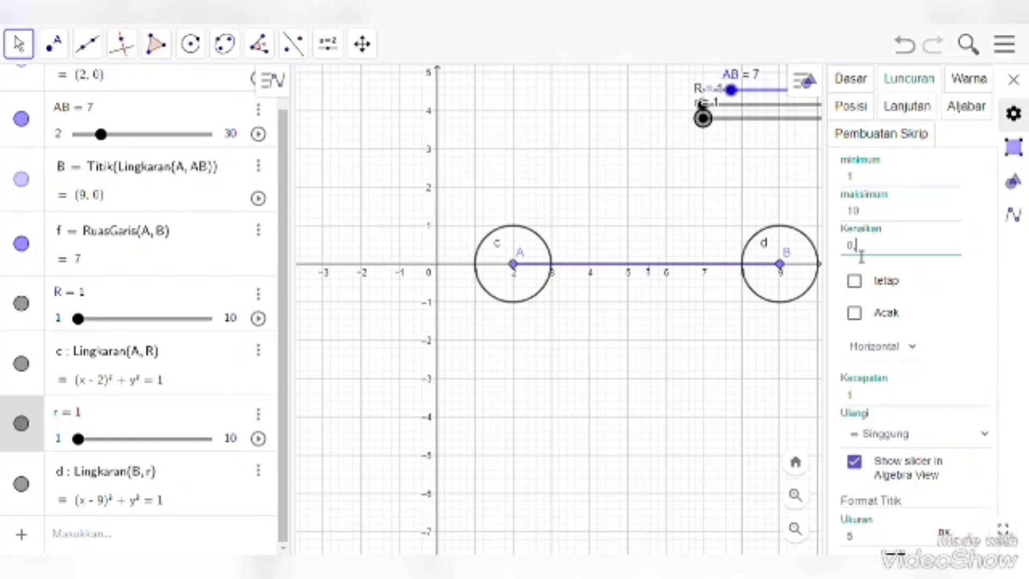
type("0,5")
key("Return")
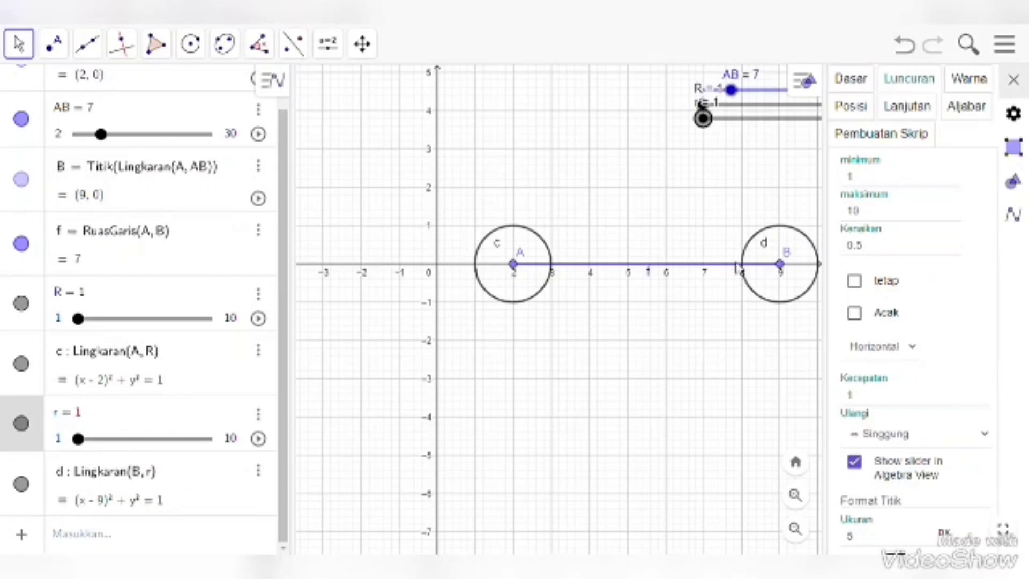
Step: Colour the circle centred at A and its radius slider R red (#FF0000)
left_click(543, 241)
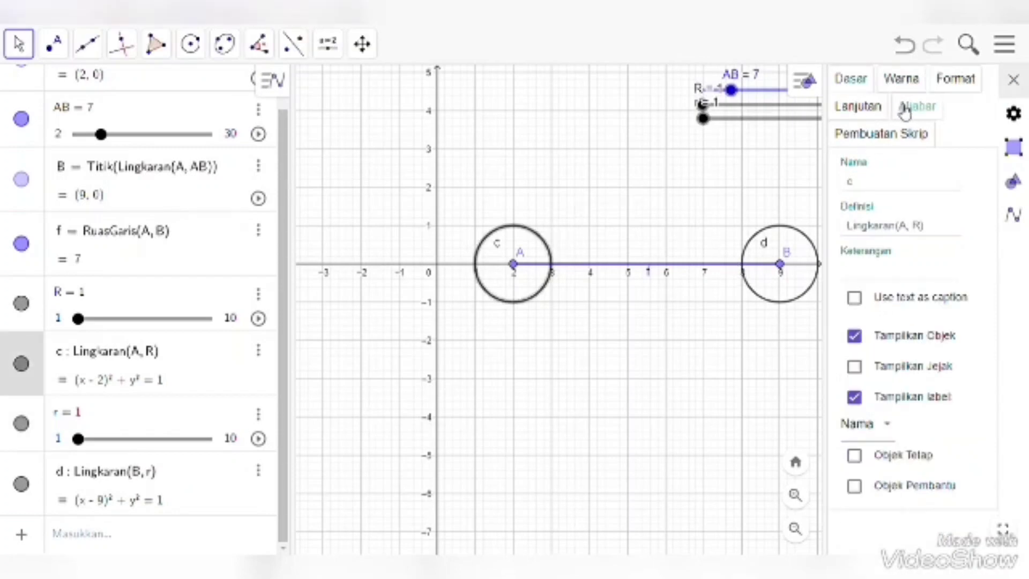
left_click(900, 78)
left_click(869, 179)
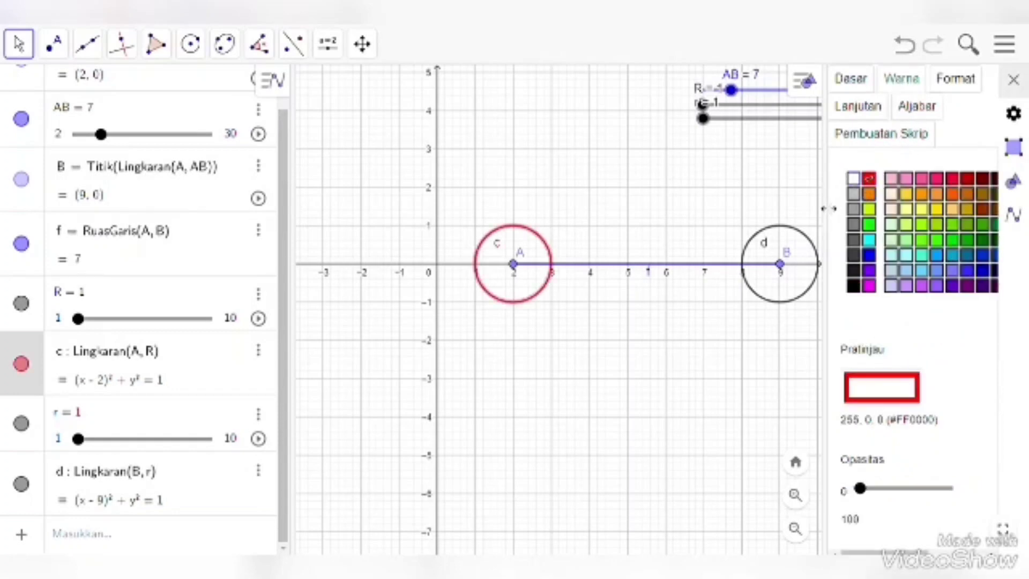
left_click(764, 91)
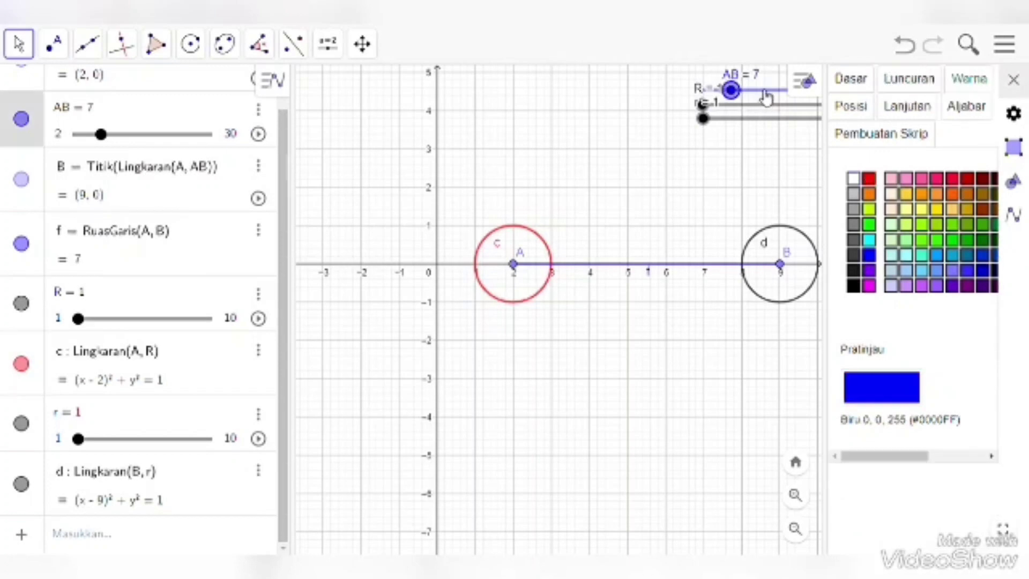
left_click(767, 103)
left_click(869, 182)
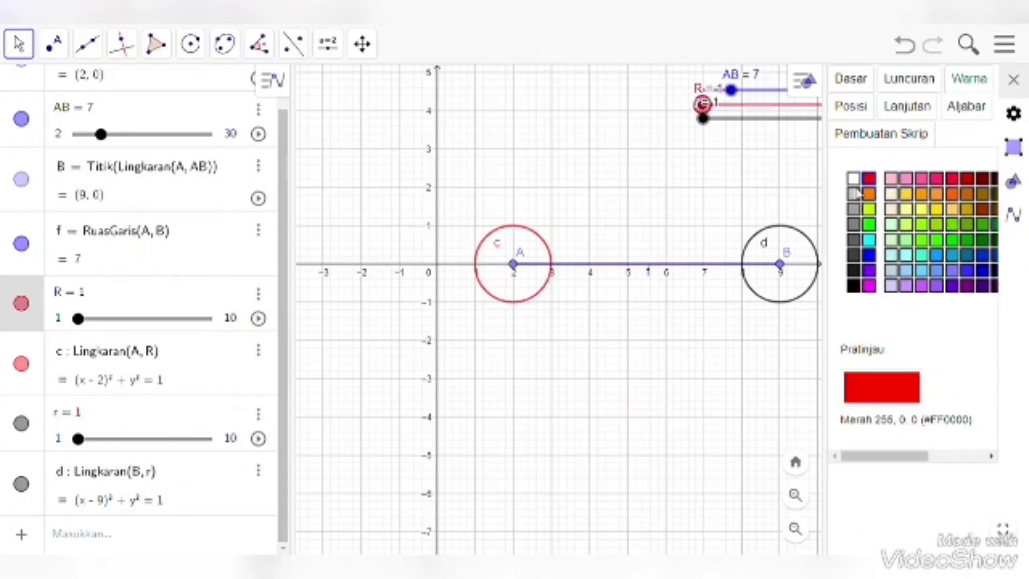
Step: Colour the circle centred at B and its radius slider r yellow-green (#BFFF00), and close the properties
left_click(796, 231)
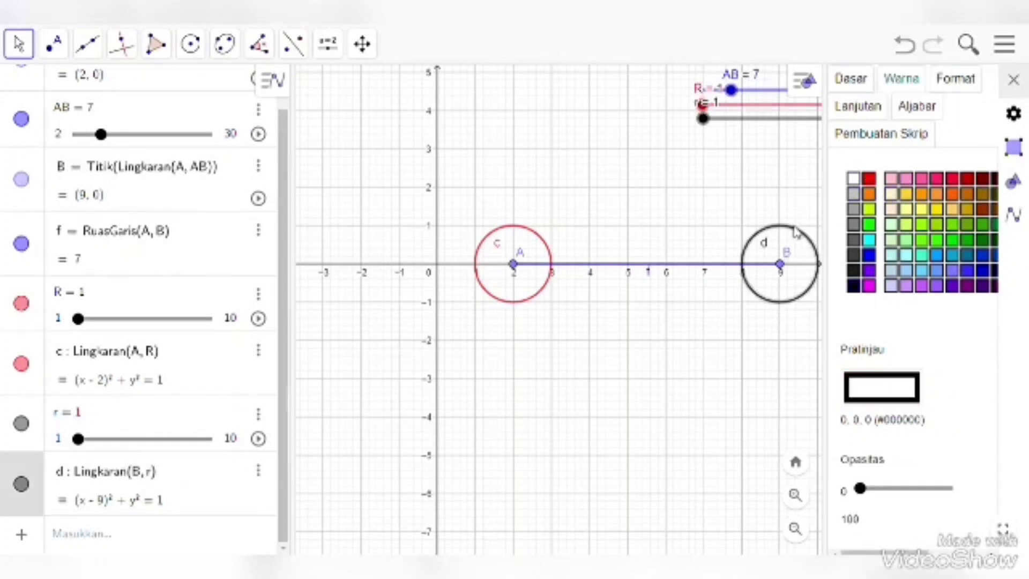
left_click(870, 209)
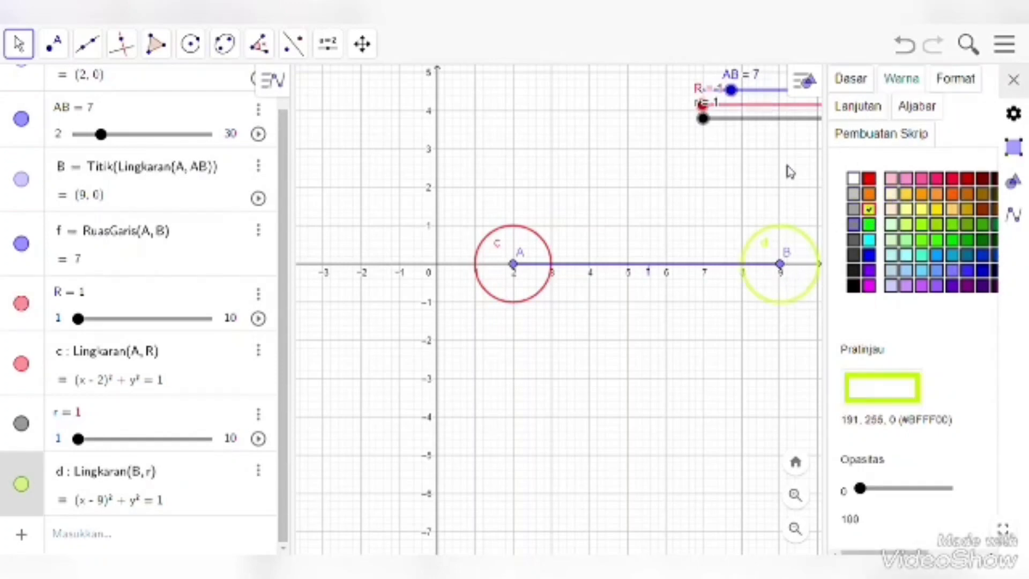
left_click(778, 121)
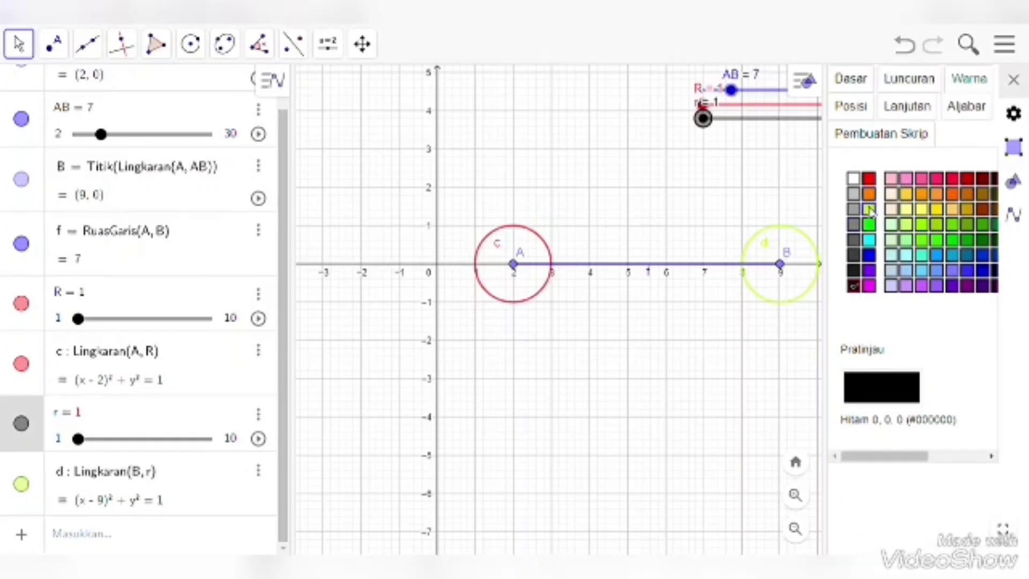
left_click(869, 210)
left_click(1013, 79)
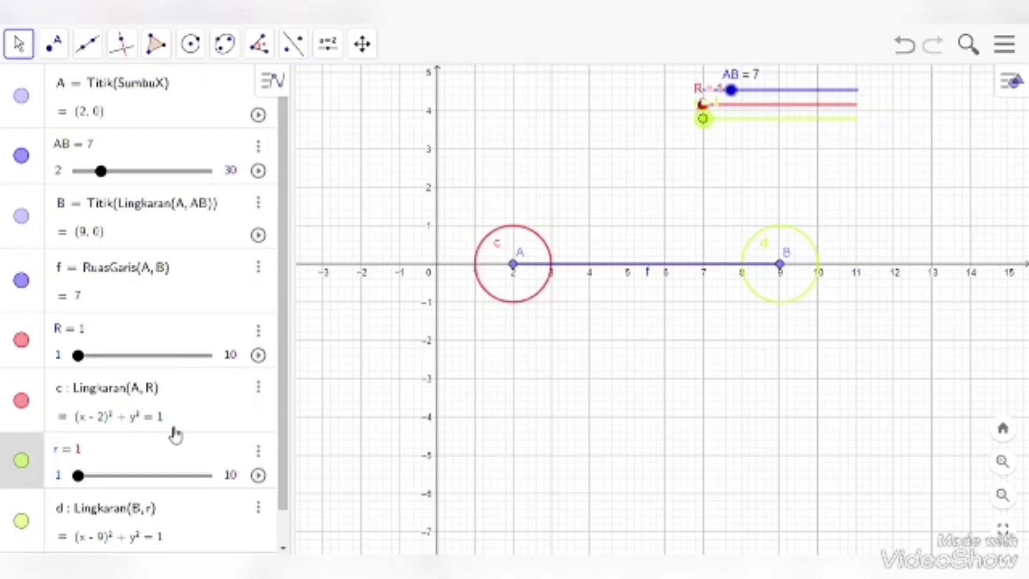
Step: Rename the red circle centred at A as a
scroll(85, 427, "down", 1)
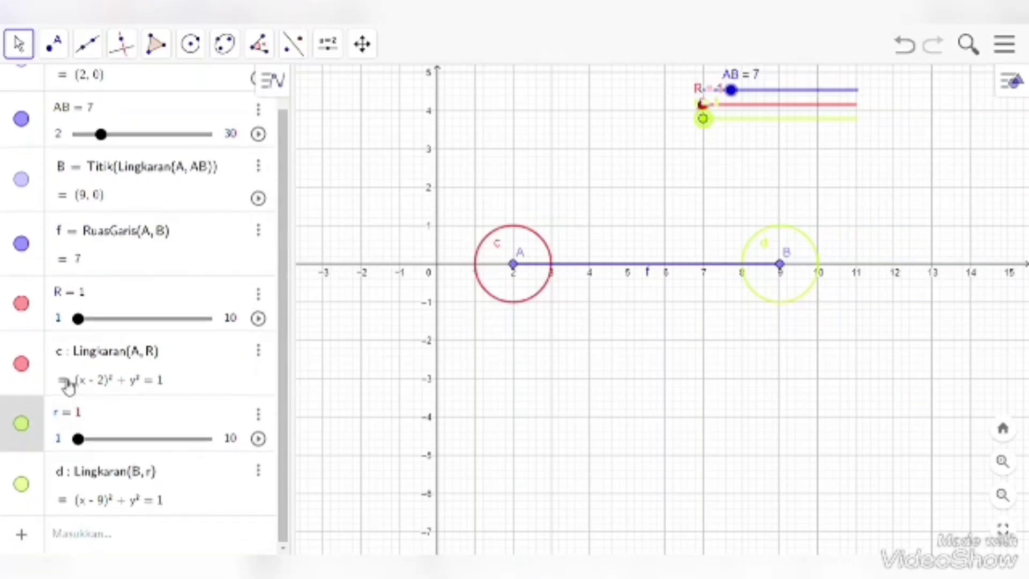
left_click(66, 355)
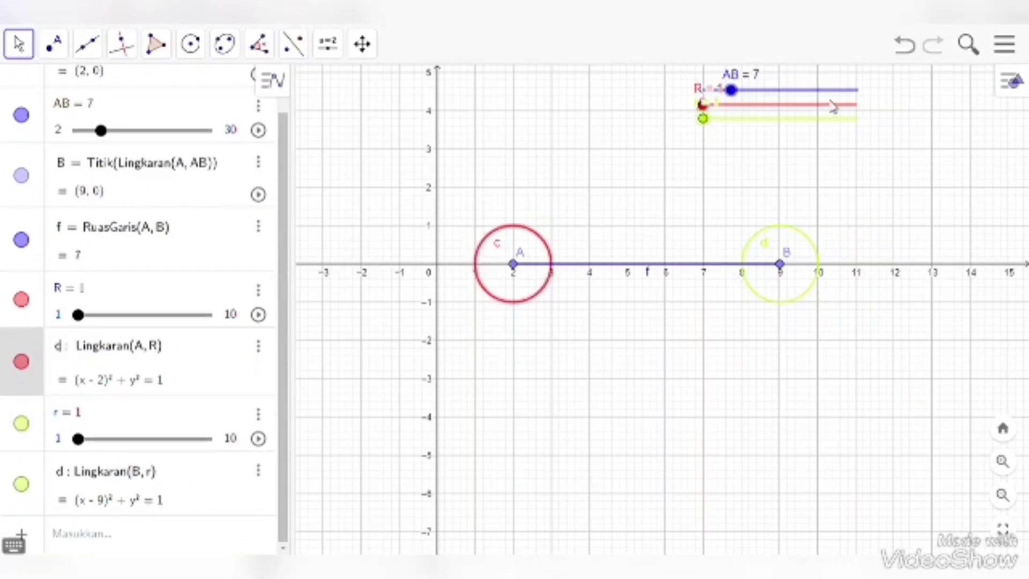
key("BackSpace")
type("a")
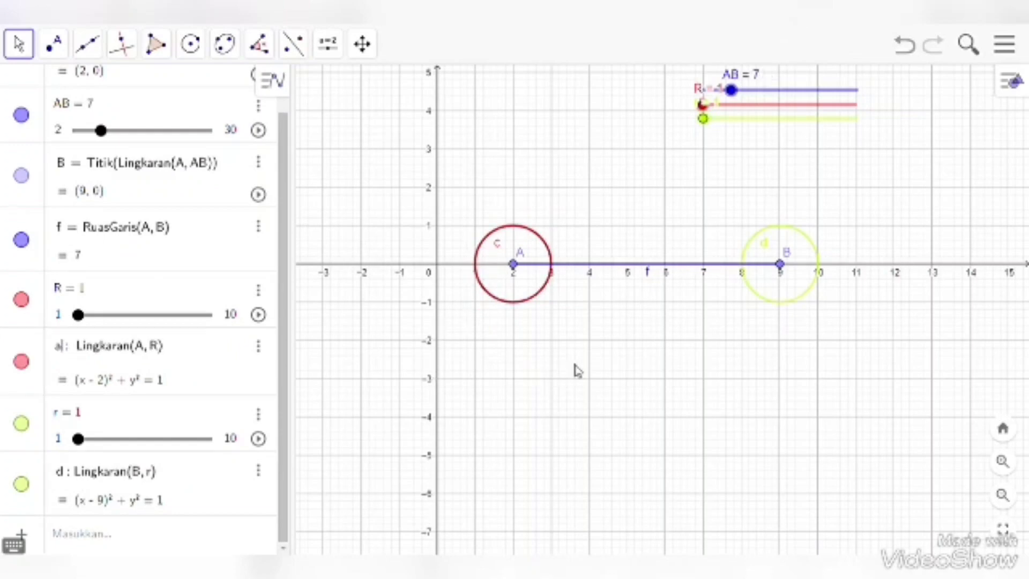
left_click(773, 242)
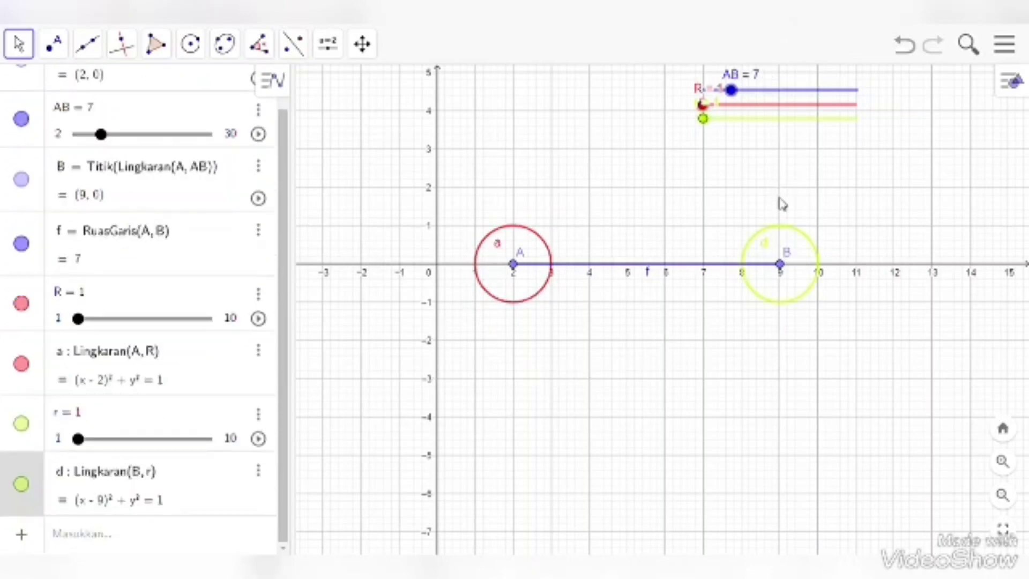
Step: Rename the yellow-green circle centred at B as b
left_click(65, 482)
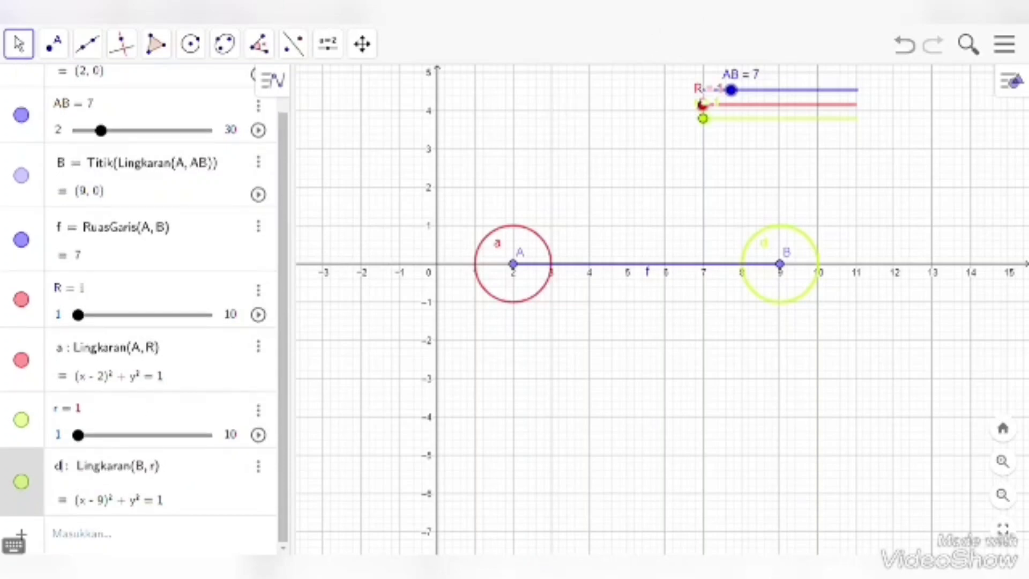
key("BackSpace")
key("BackSpace")
key("BackSpace")
type("b")
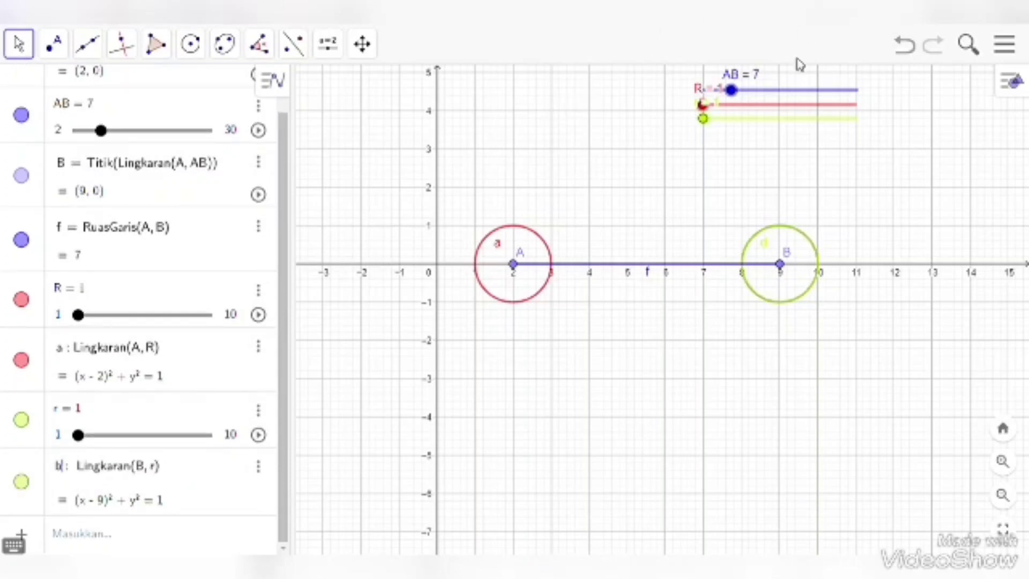
left_click(634, 214)
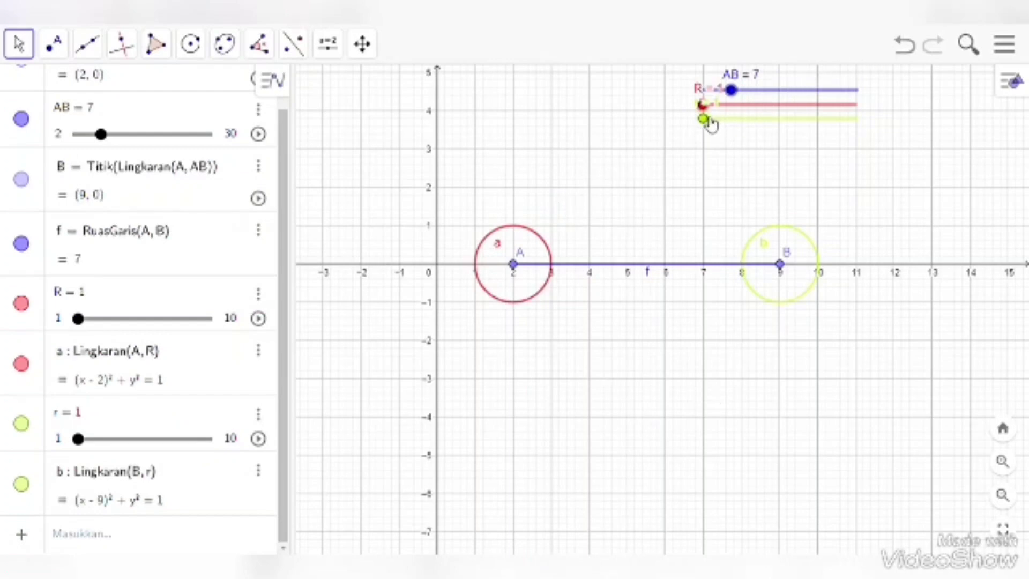
Step: Set sliders R and r to 2 and slider AB to 9, repositioning slider R's label slightly
left_click_drag(703, 119, 720, 105)
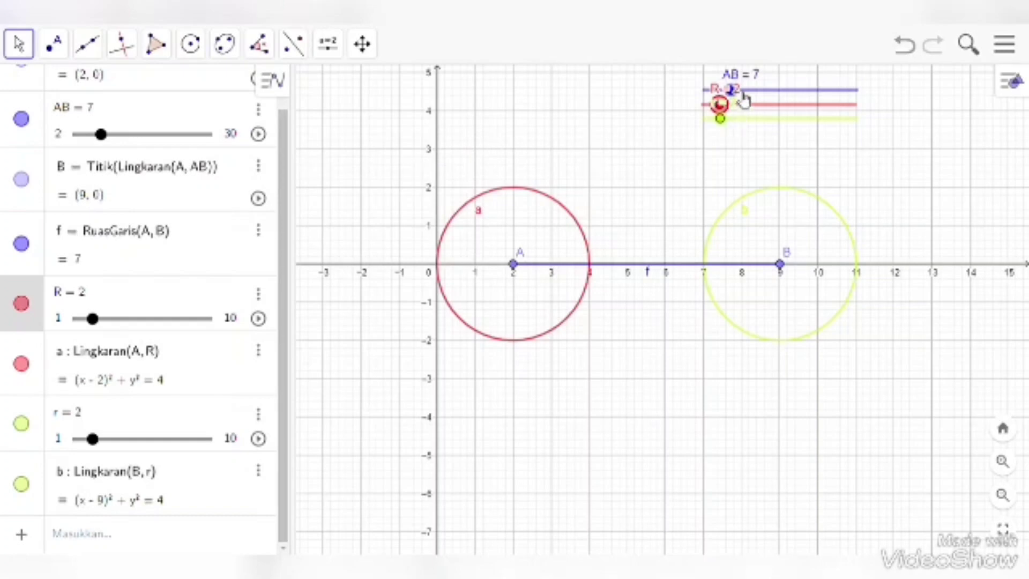
mouse_move(743, 97)
left_mouse_down()
mouse_move(770, 96)
mouse_move(748, 98)
left_mouse_up()
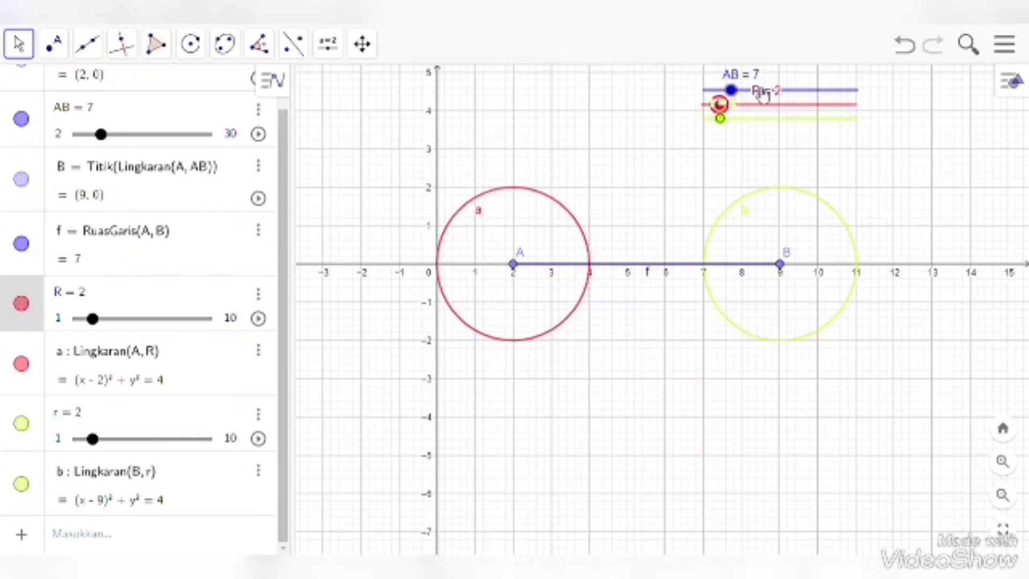
mouse_move(758, 95)
left_mouse_down()
mouse_move(730, 100)
mouse_move(751, 97)
left_mouse_up()
left_click(739, 95)
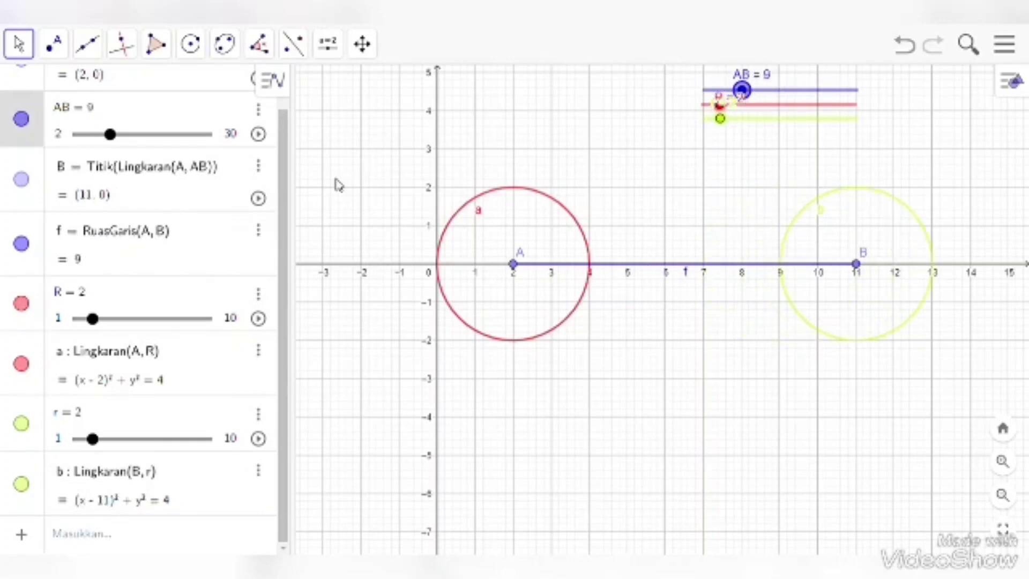
Step: Construct the common tangent lines of circles a and b with the Tangents tool
left_click(121, 44)
left_click(131, 214)
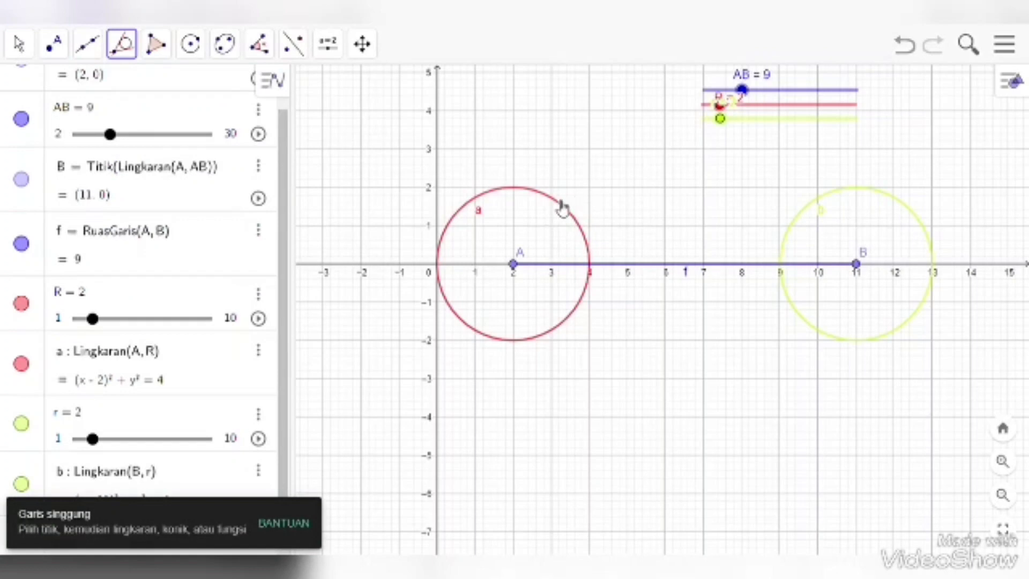
left_click(899, 204)
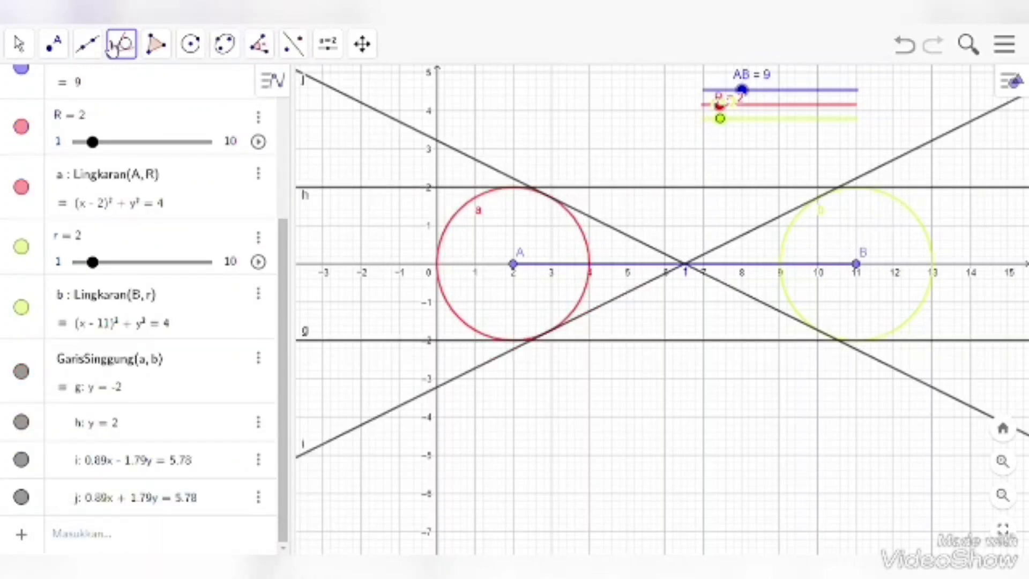
Step: Mark the intersection points of tangent line j with circle a and with circle b using the Intersect tool
left_click(54, 44)
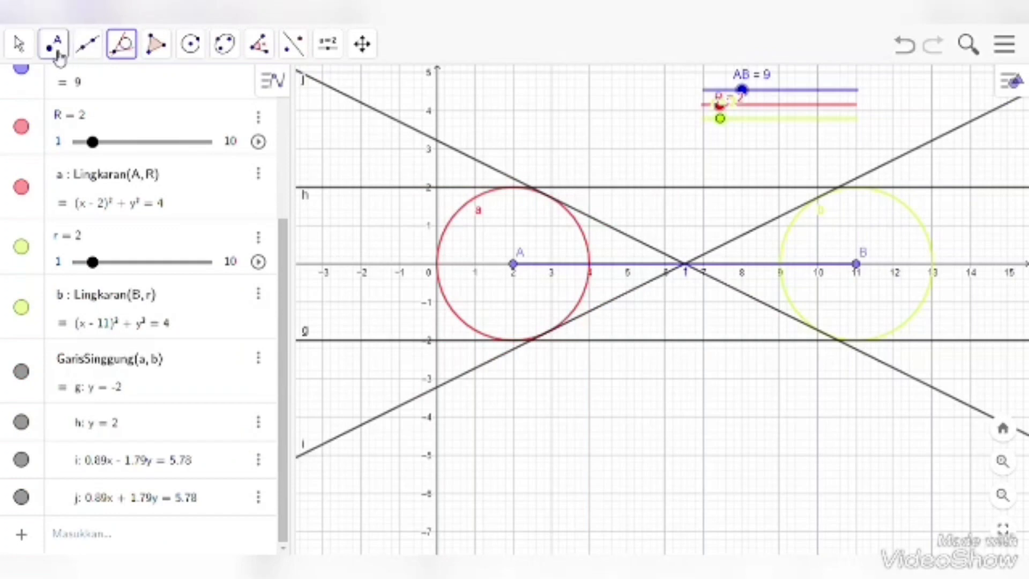
left_click(81, 199)
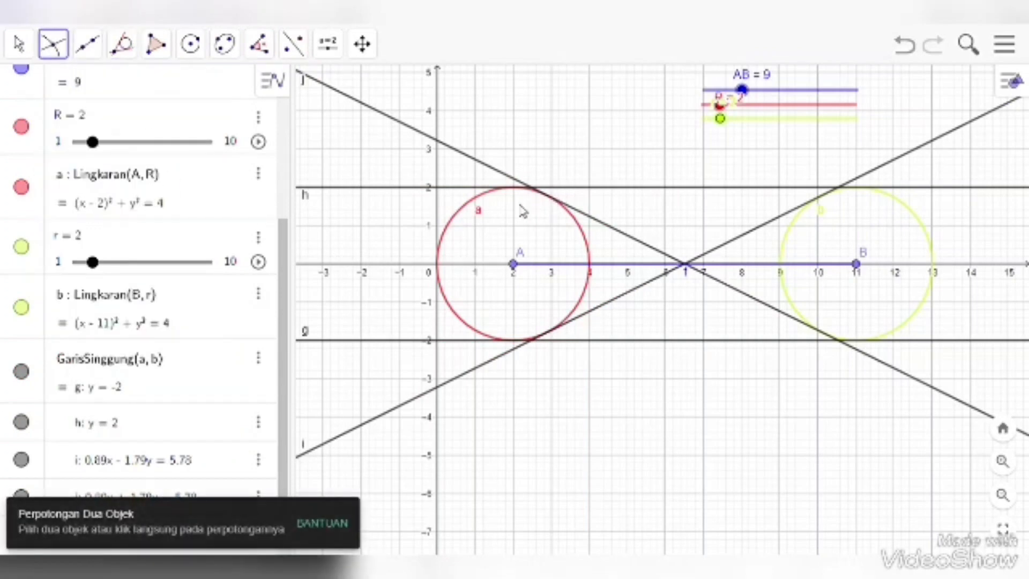
left_click(589, 225)
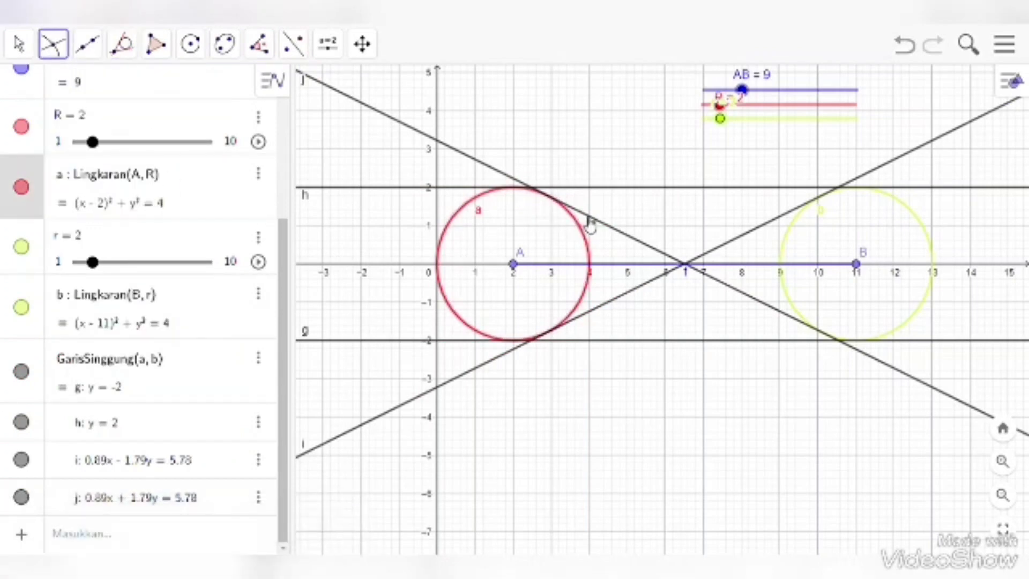
left_click(589, 221)
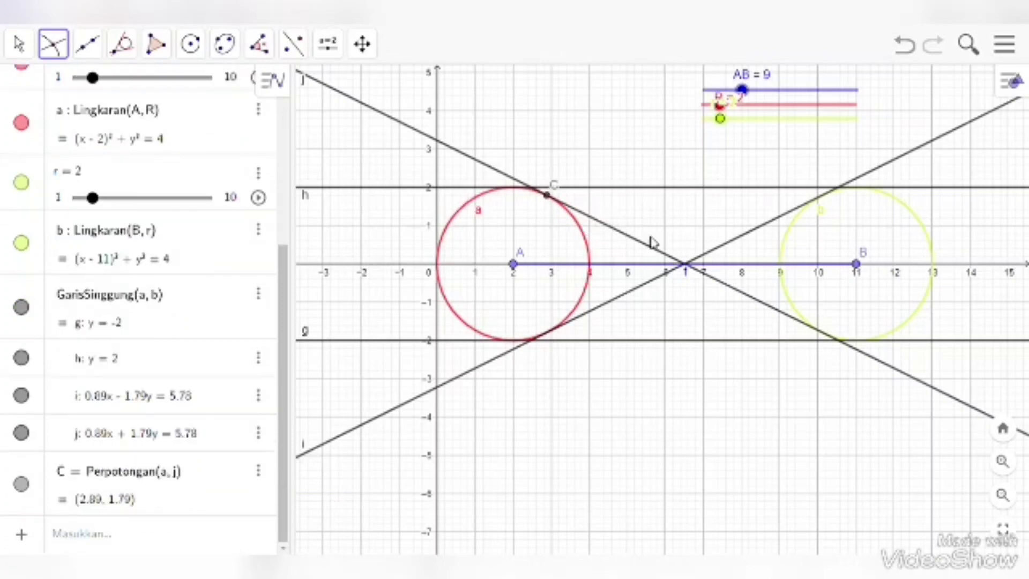
left_click(796, 306)
left_click(787, 319)
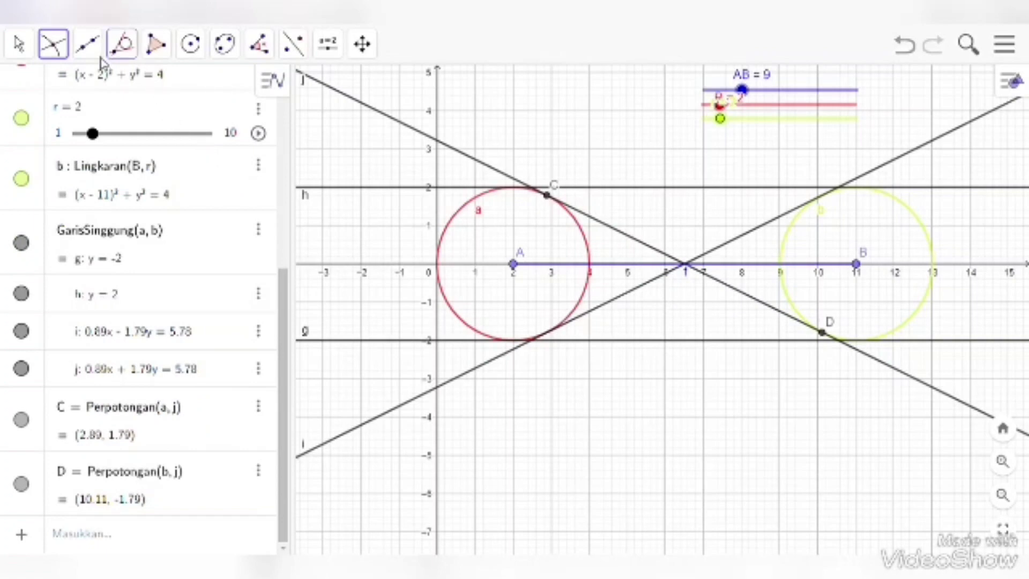
Step: Draw radius segments from tangency point C to centre A and from centre B to tangency point D
left_click(88, 44)
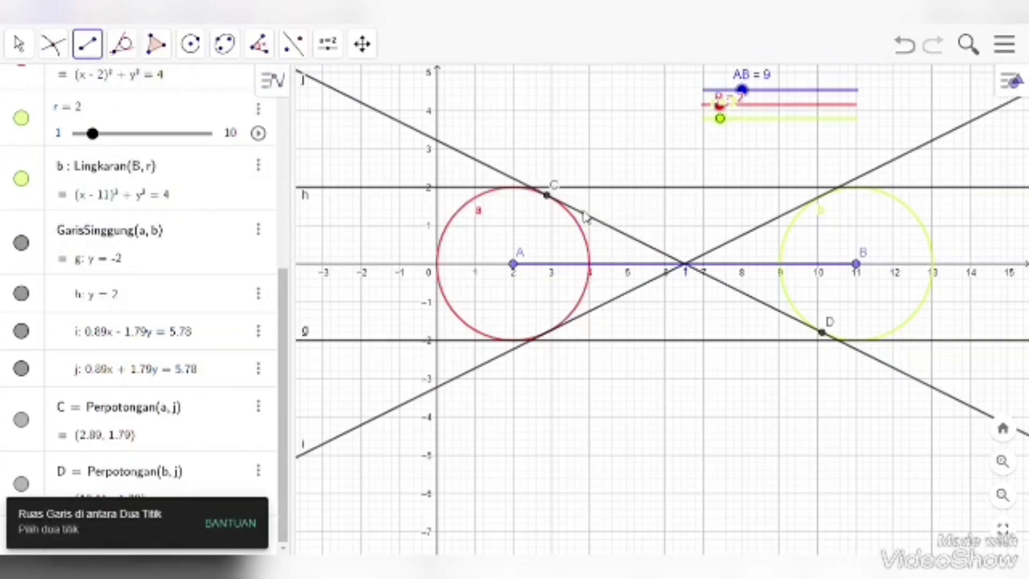
left_click(547, 196)
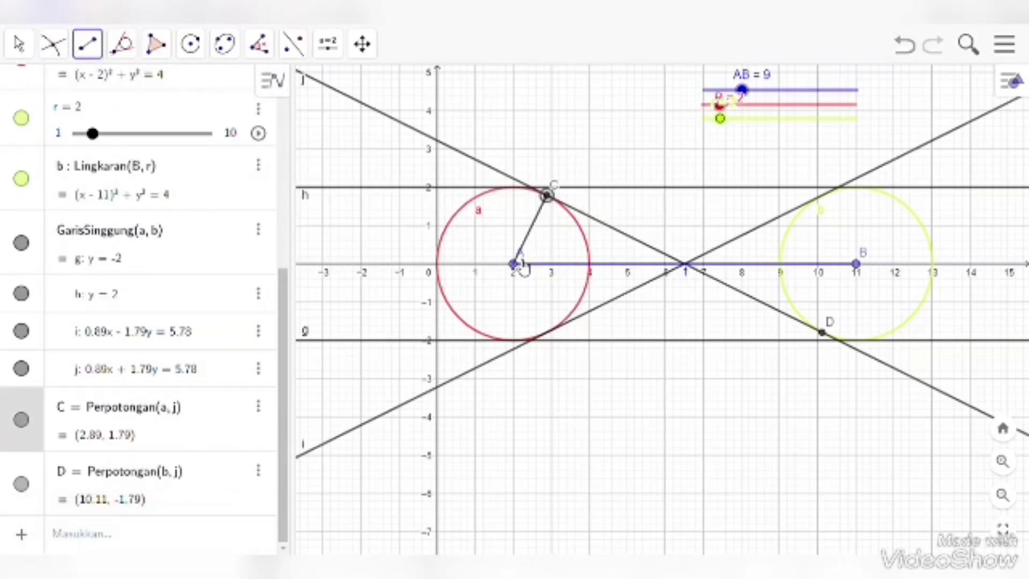
left_click(512, 264)
left_click(855, 264)
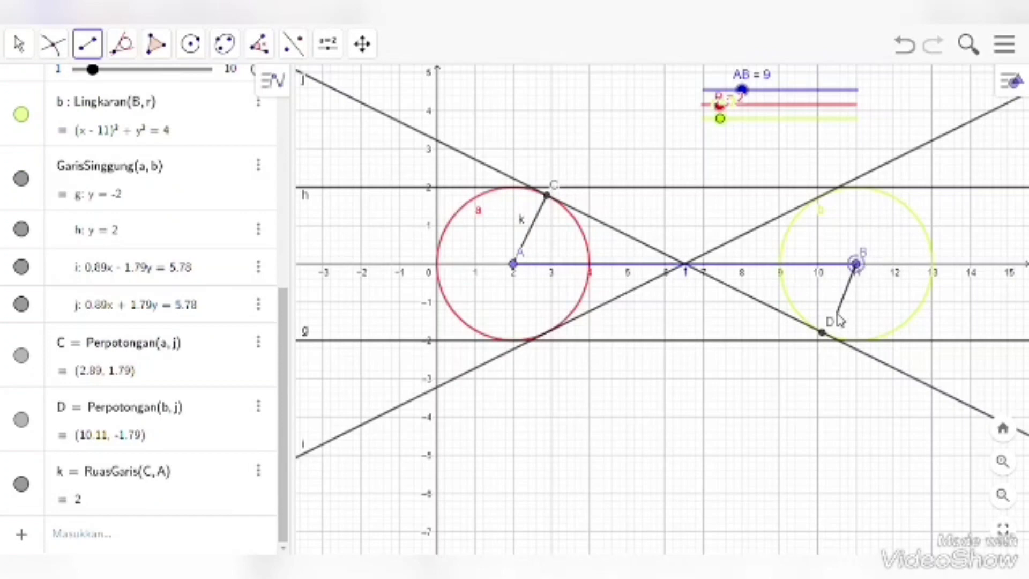
left_click(822, 331)
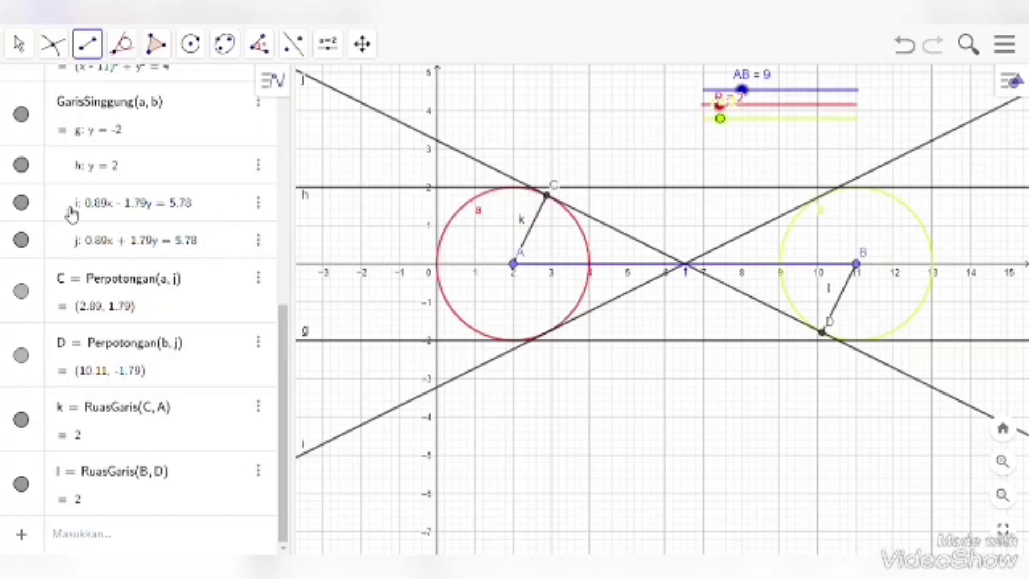
Step: Hide tangent lines i and g and connect tangency points C and D with a segment
left_click(21, 203)
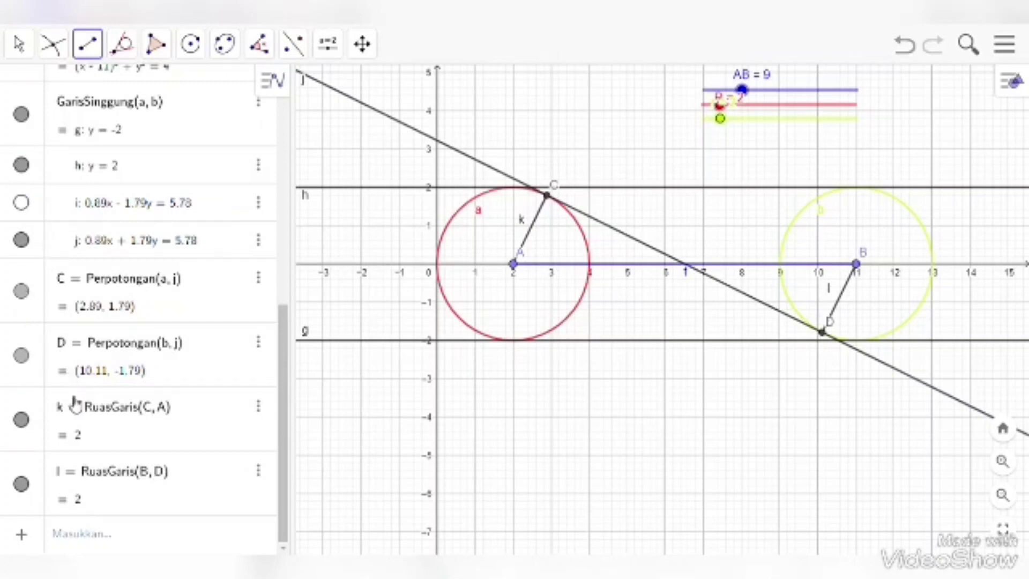
left_click(22, 114)
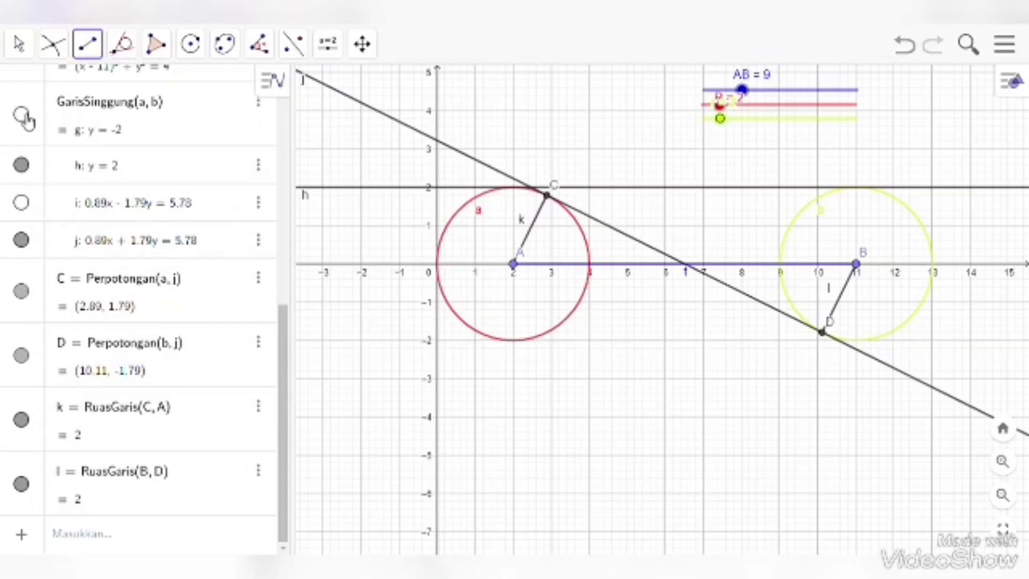
left_click(92, 51)
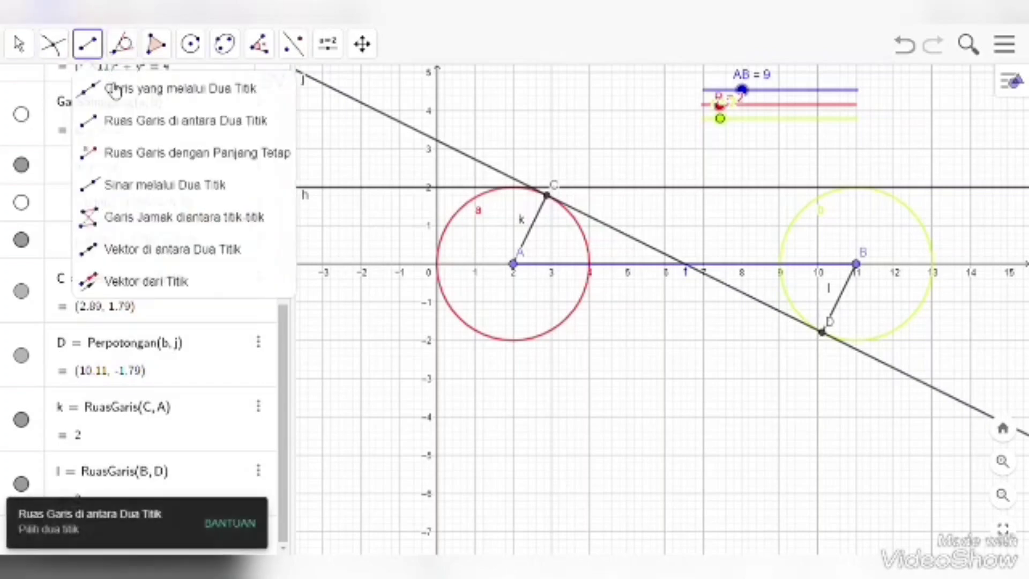
left_click(117, 126)
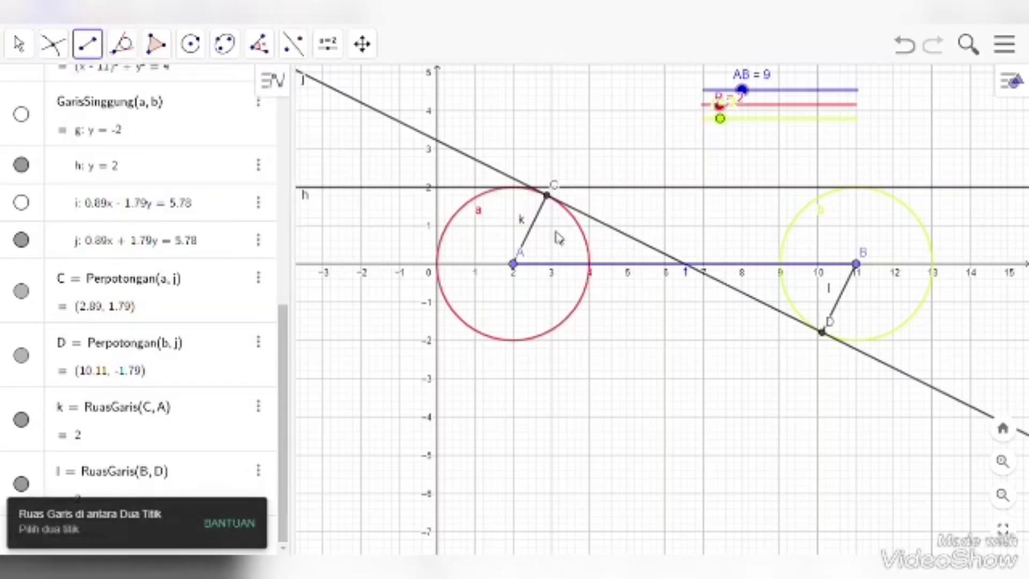
left_click(552, 200)
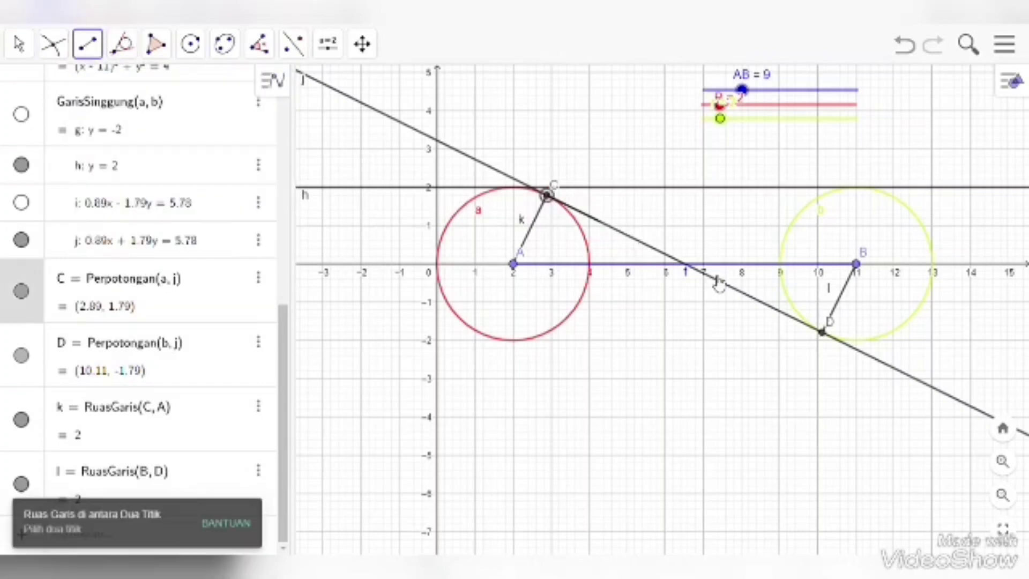
left_click(821, 334)
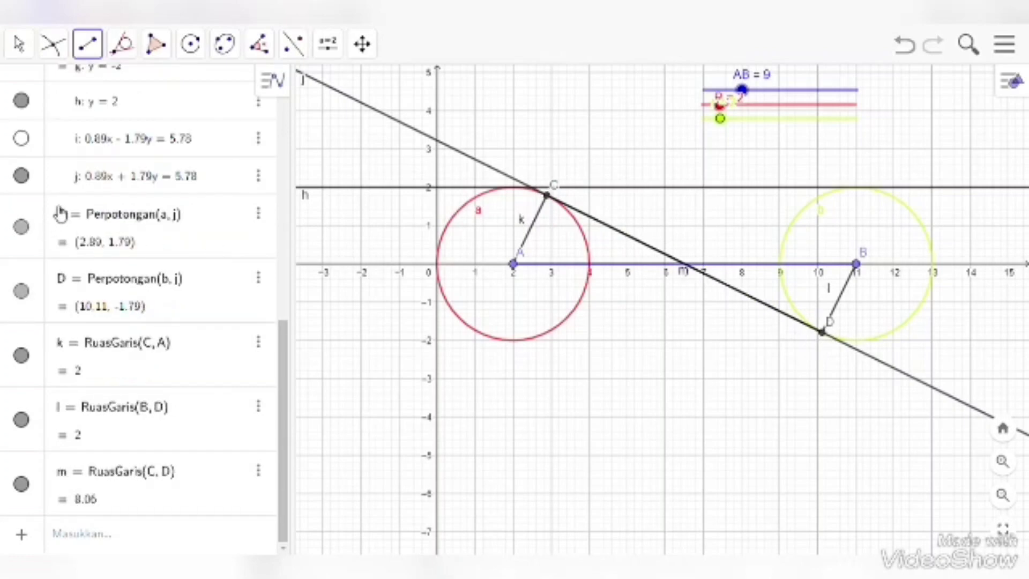
Step: Hide tangent line j, leaving no extra point on segment CD
left_click(22, 176)
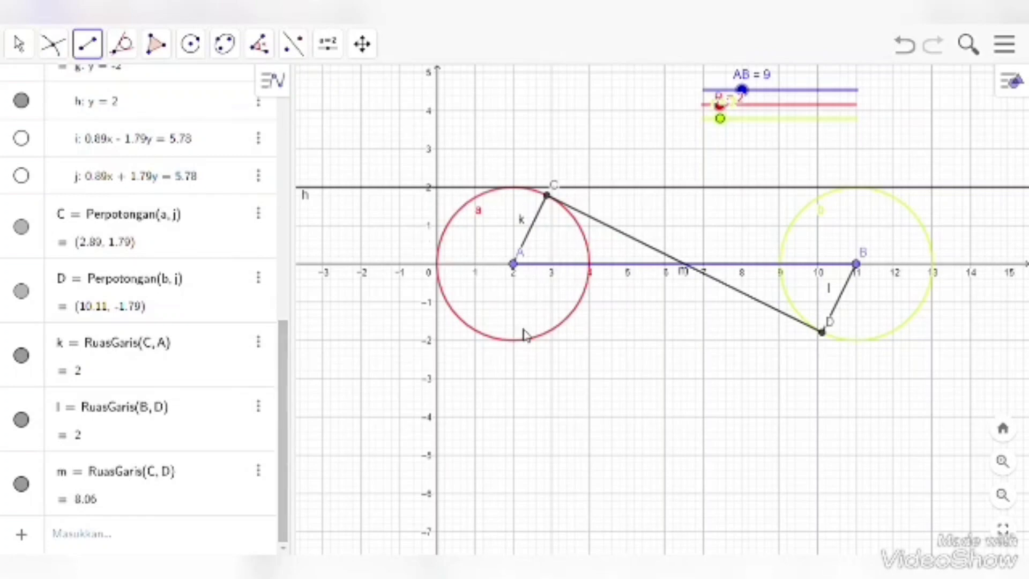
left_click(646, 245)
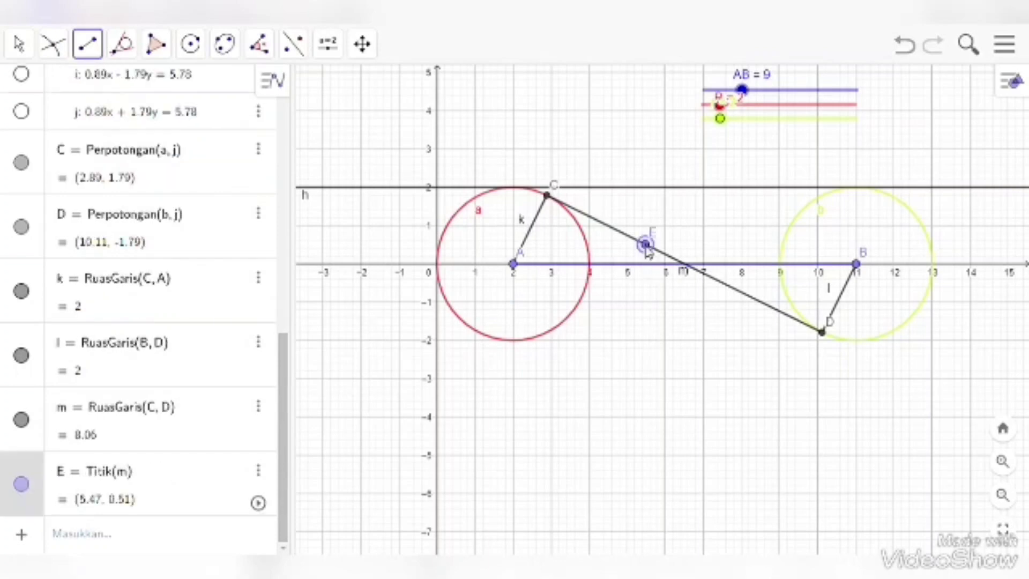
key("ctrl+z")
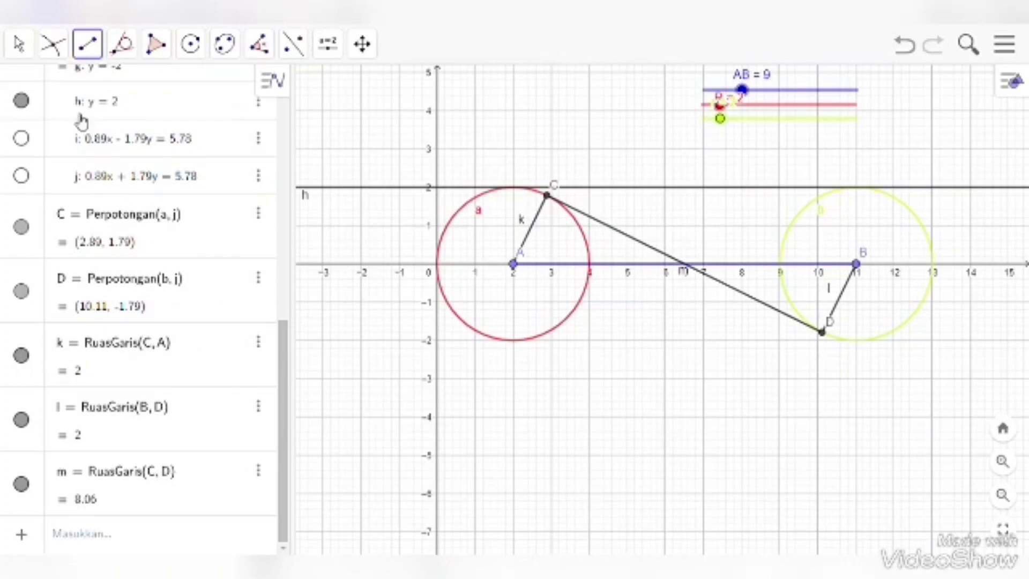
Step: Colour segment CD purple (#7F00FF) in its object settings
left_click(19, 43)
left_click(37, 85)
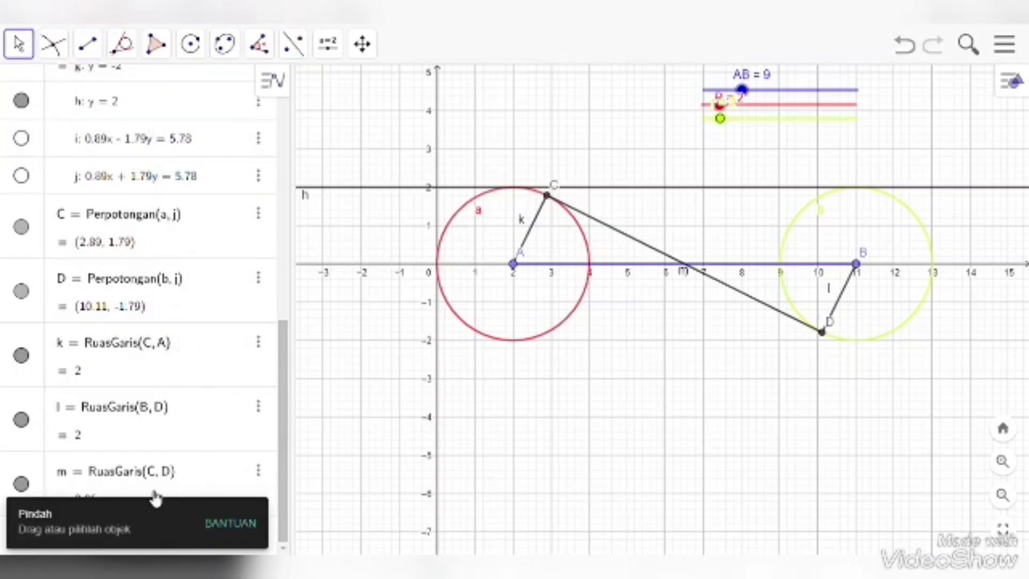
left_click(136, 470)
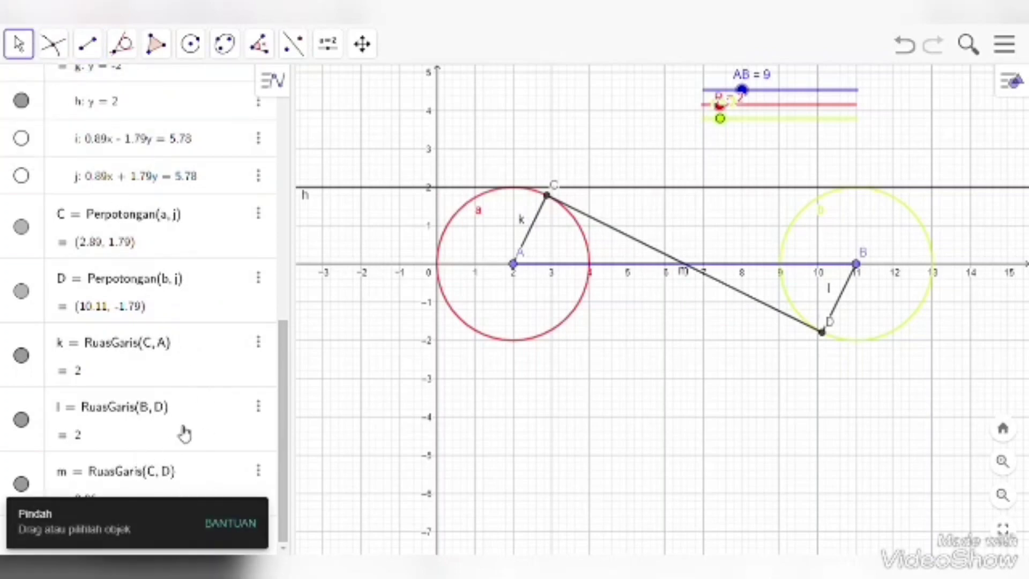
left_click(266, 468)
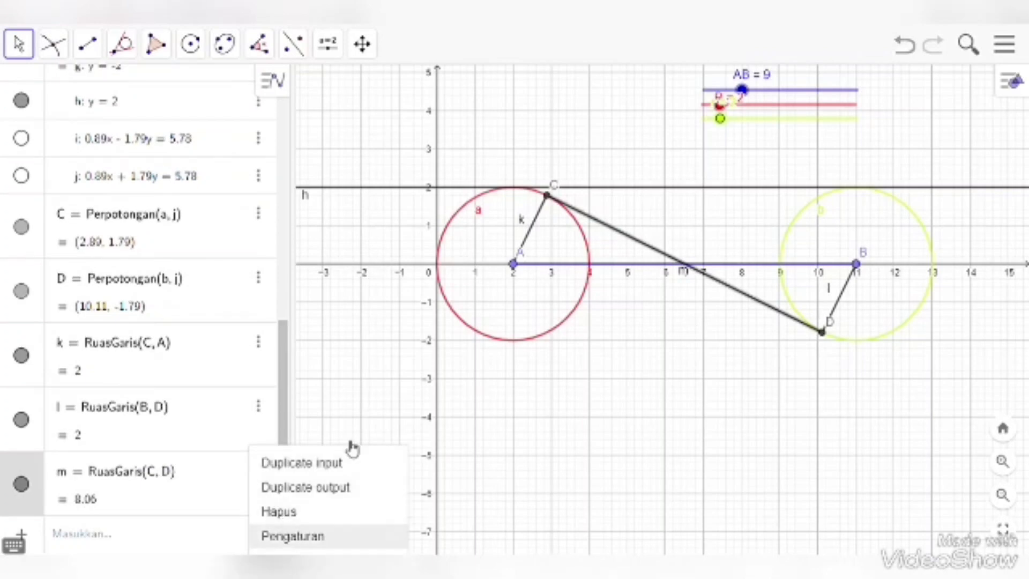
left_click(300, 536)
left_click(907, 79)
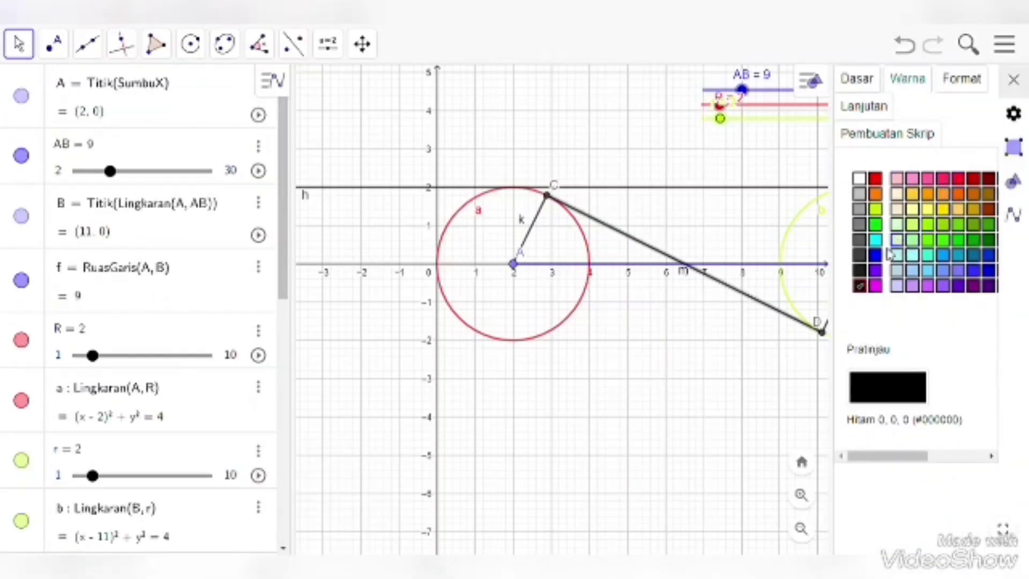
left_click(875, 270)
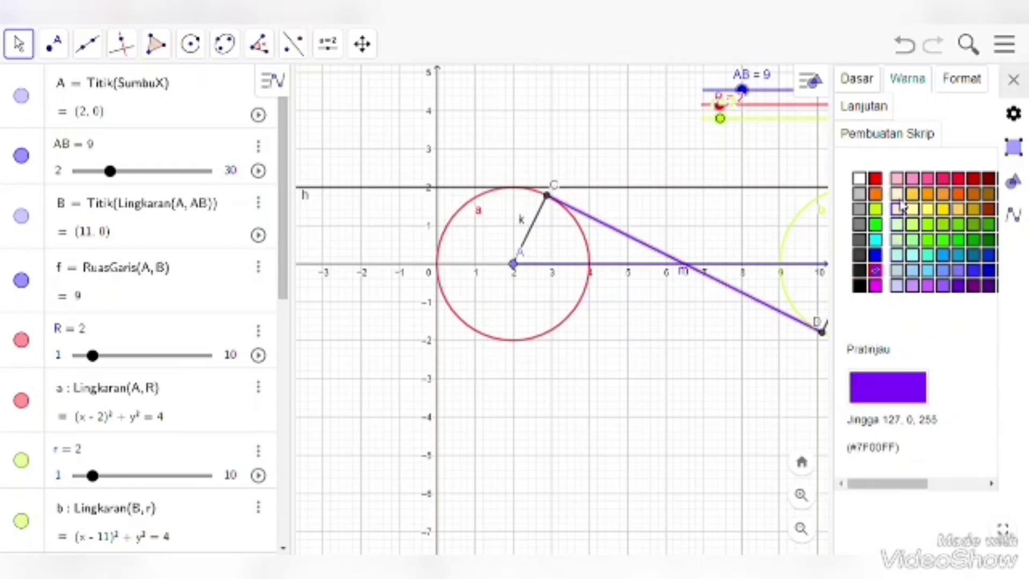
left_click(1013, 79)
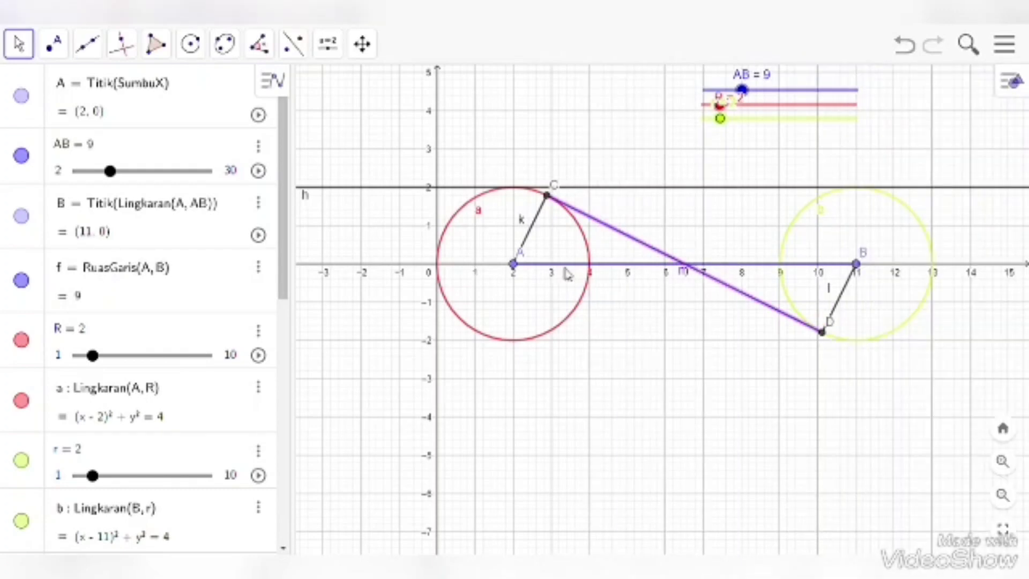
Step: Draw a line through point C and a new point at about (3.6, 3.29), extending radius AC beyond circle a
left_click(545, 219)
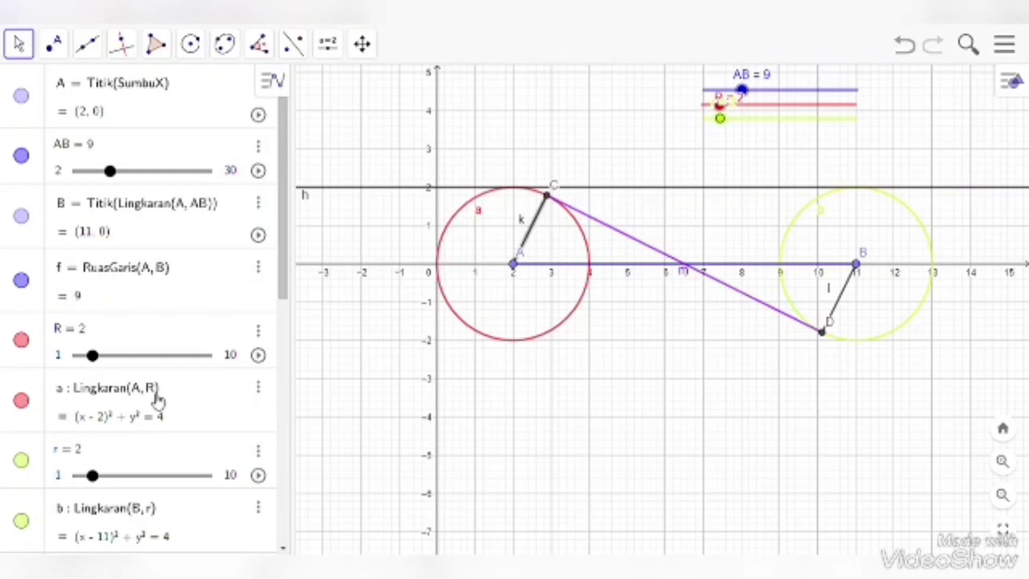
scroll(154, 408, "down", 10)
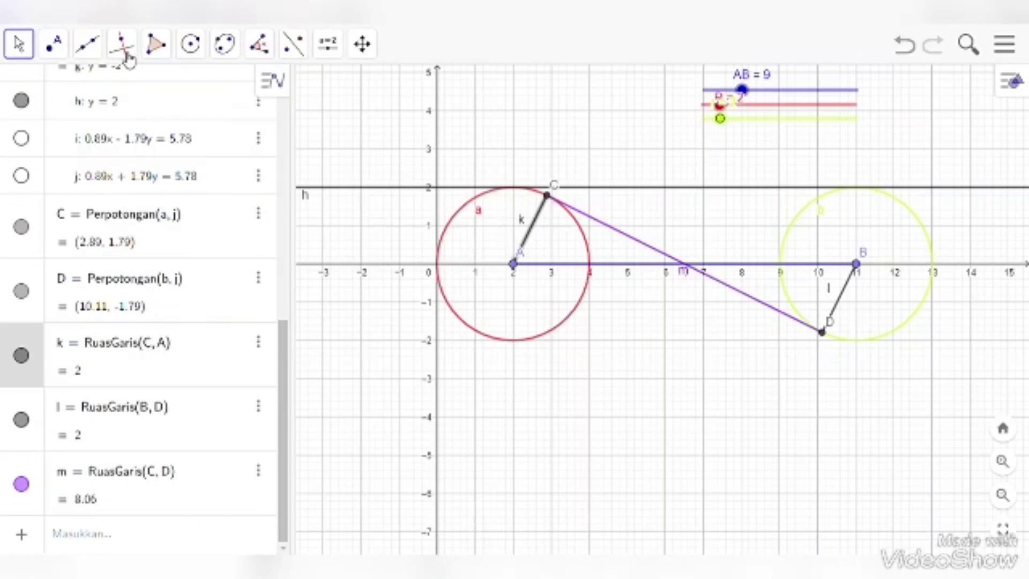
left_click(101, 45)
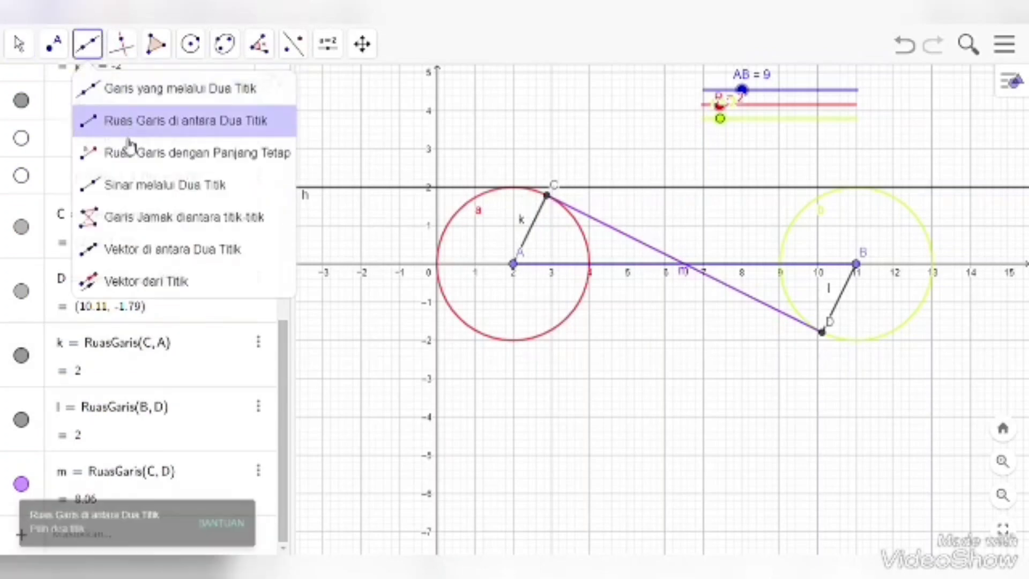
left_click(125, 91)
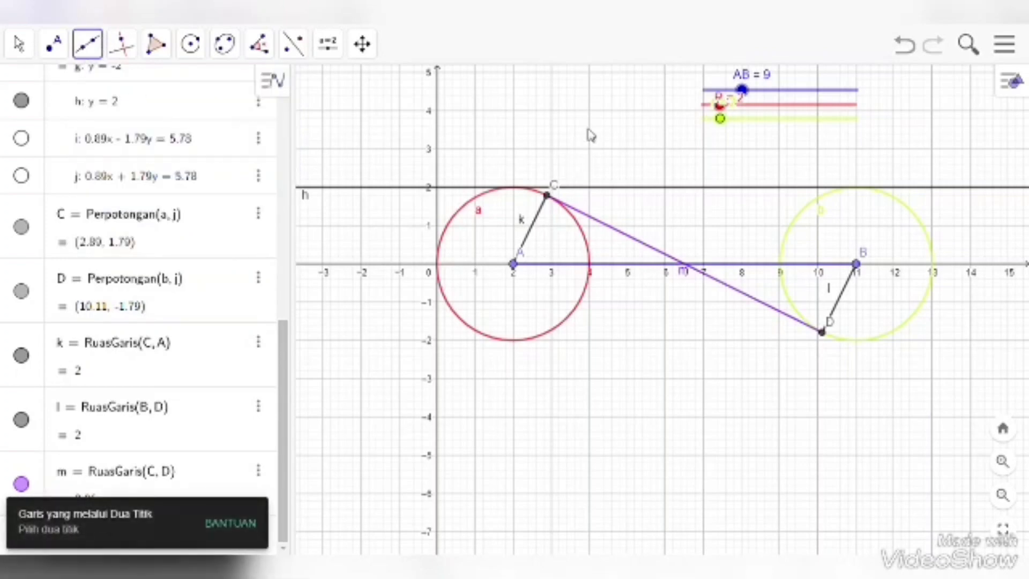
left_click(550, 201)
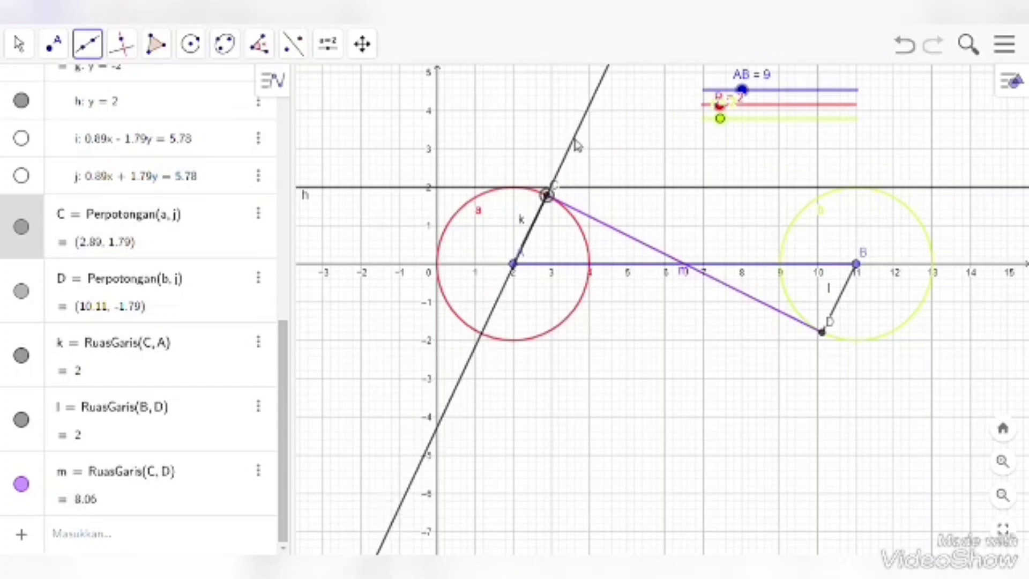
left_click(574, 138)
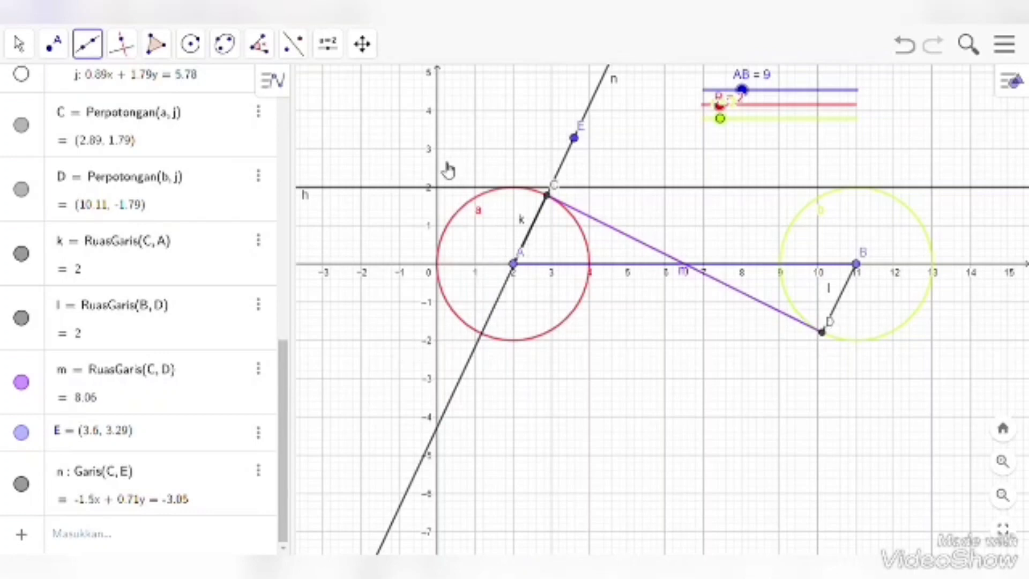
Step: Try a line through B and a free point at about (5.94, 2.41), roughly parallel to segment CD, and remove it
left_click(858, 267)
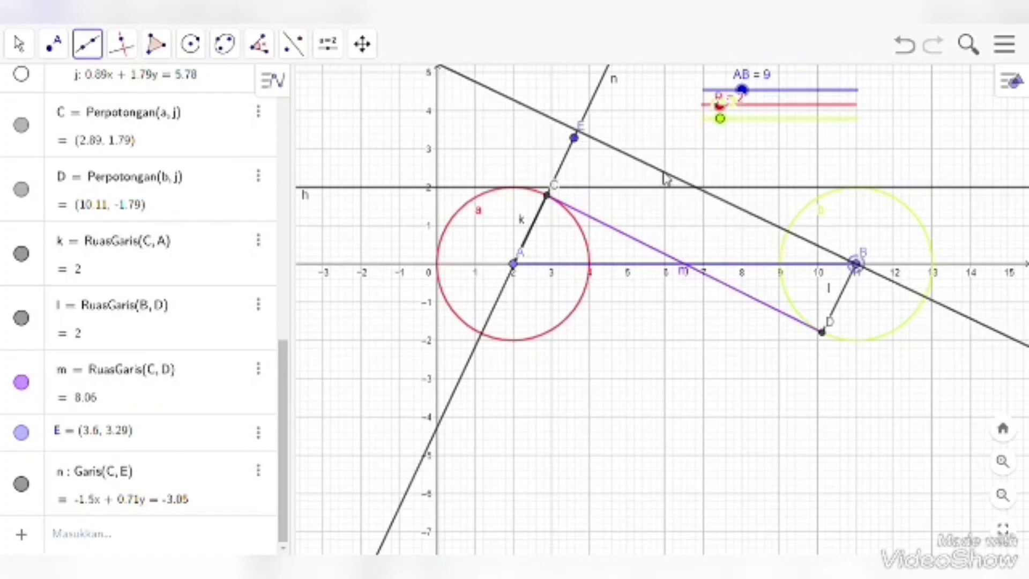
left_click(663, 173)
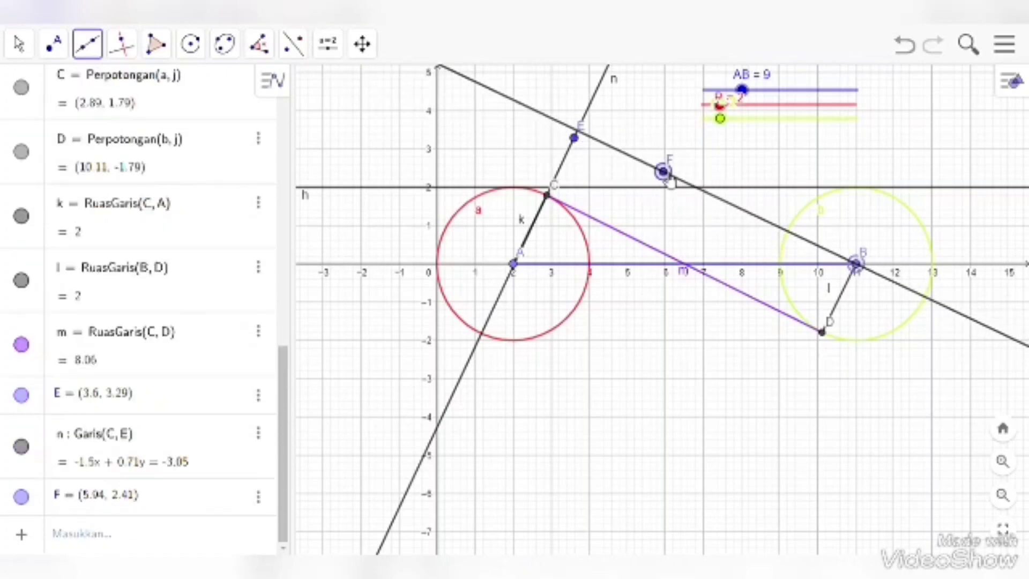
left_click(258, 432)
left_click(284, 464)
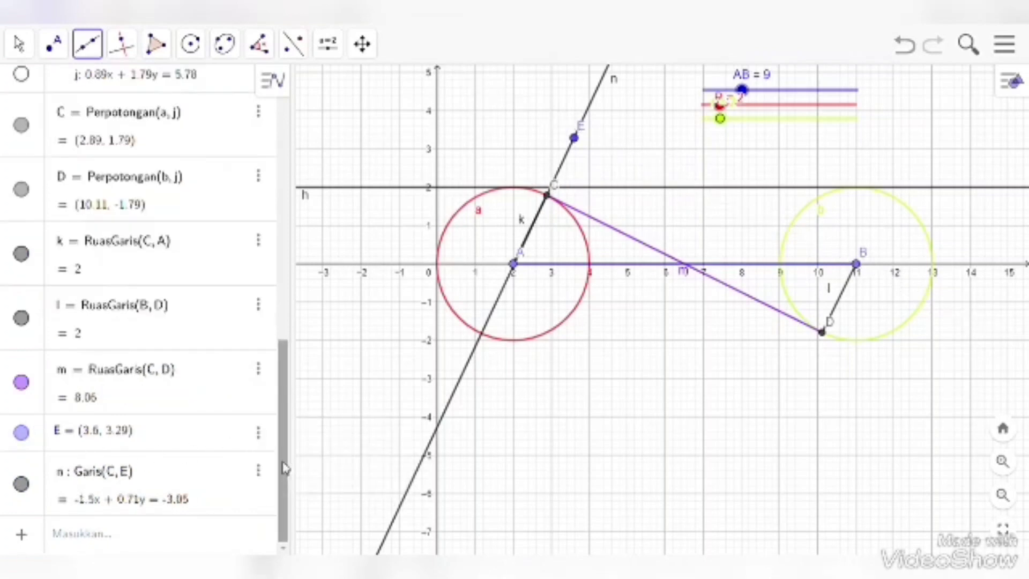
key("ctrl+z")
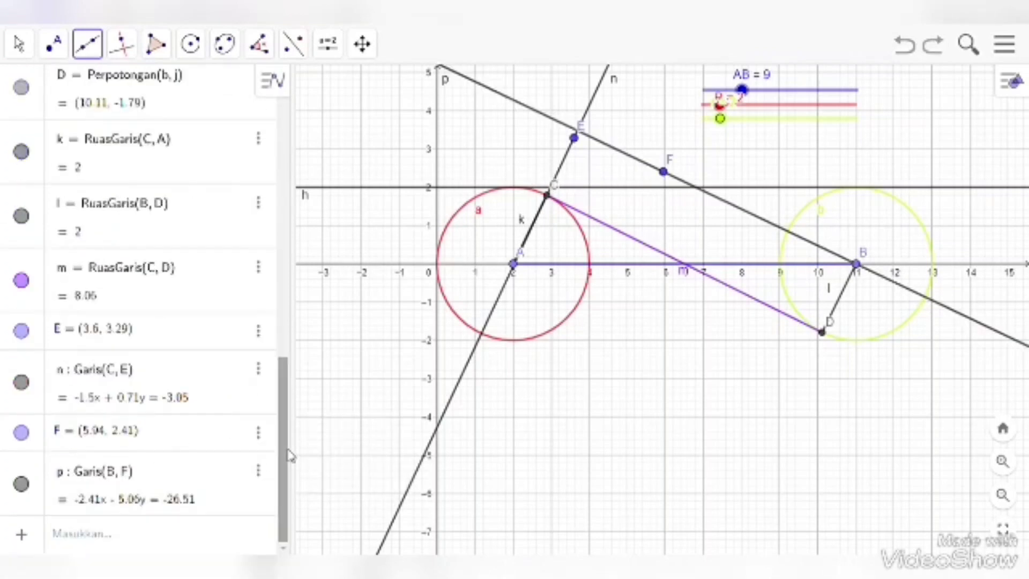
key("ctrl+y")
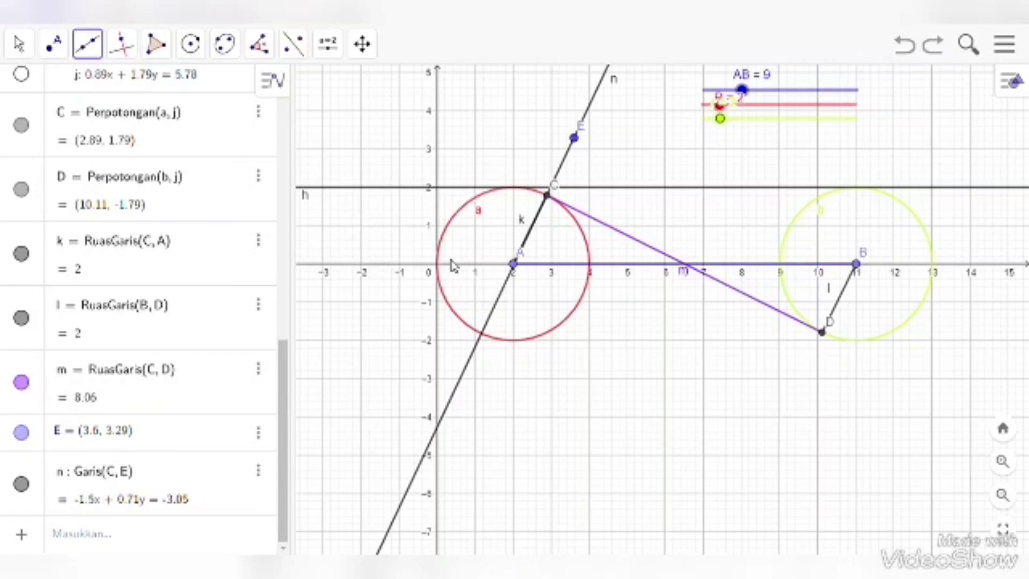
Step: Remove the line through C and the free point at (3.6, 3.29)
key("ctrl+z")
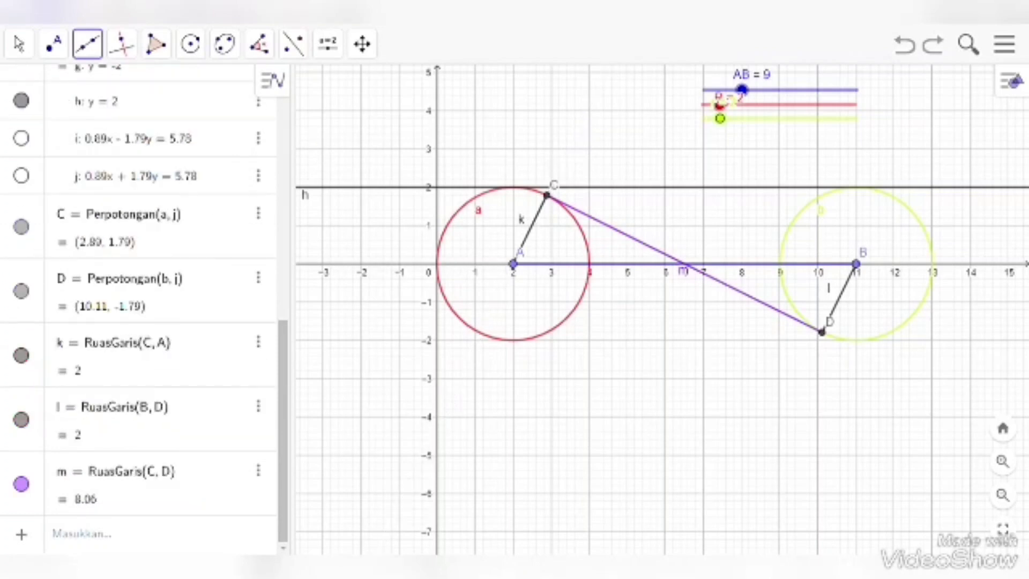
left_click(87, 44)
left_click(131, 117)
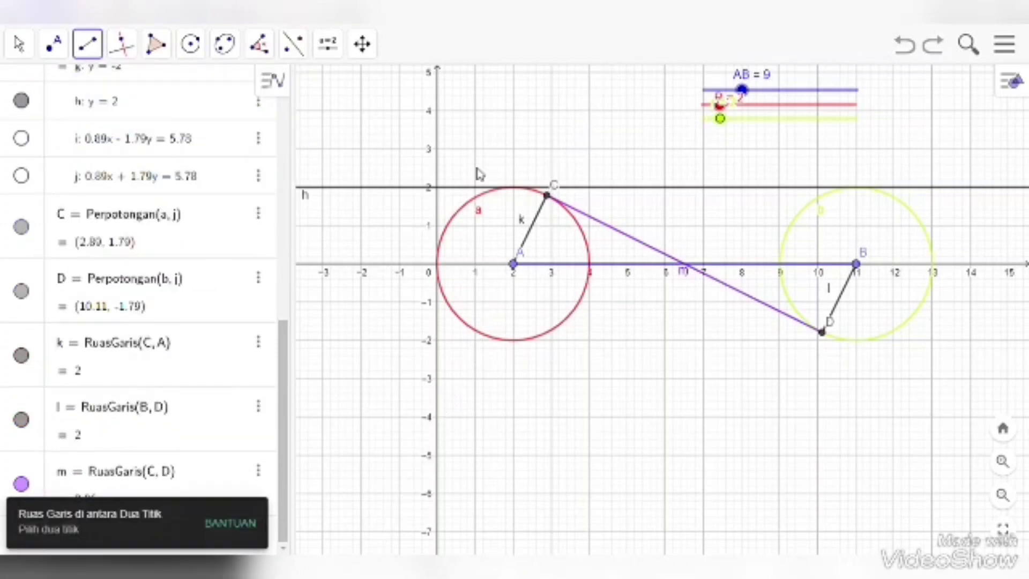
left_click(553, 204)
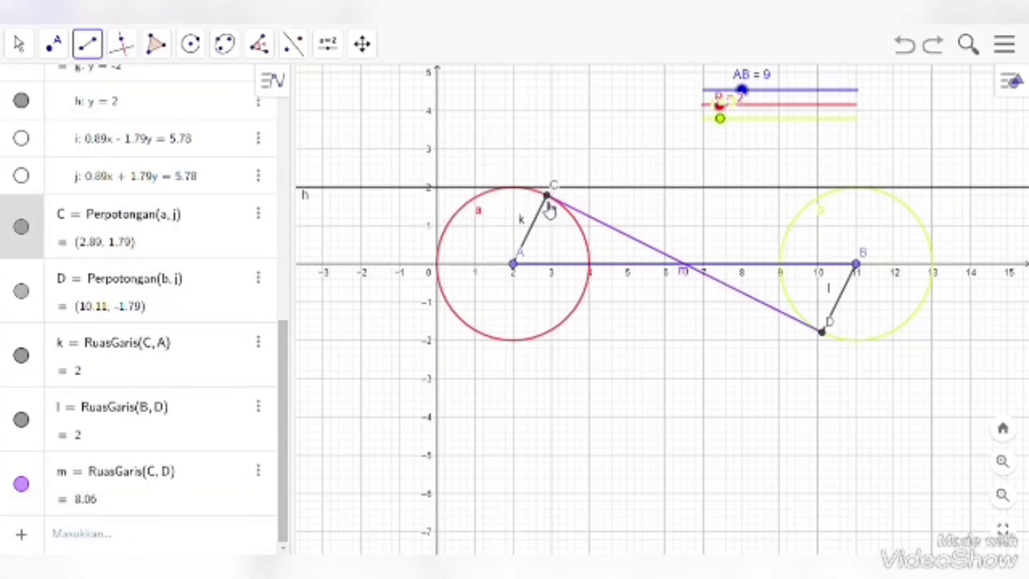
left_click(128, 50)
left_click(88, 44)
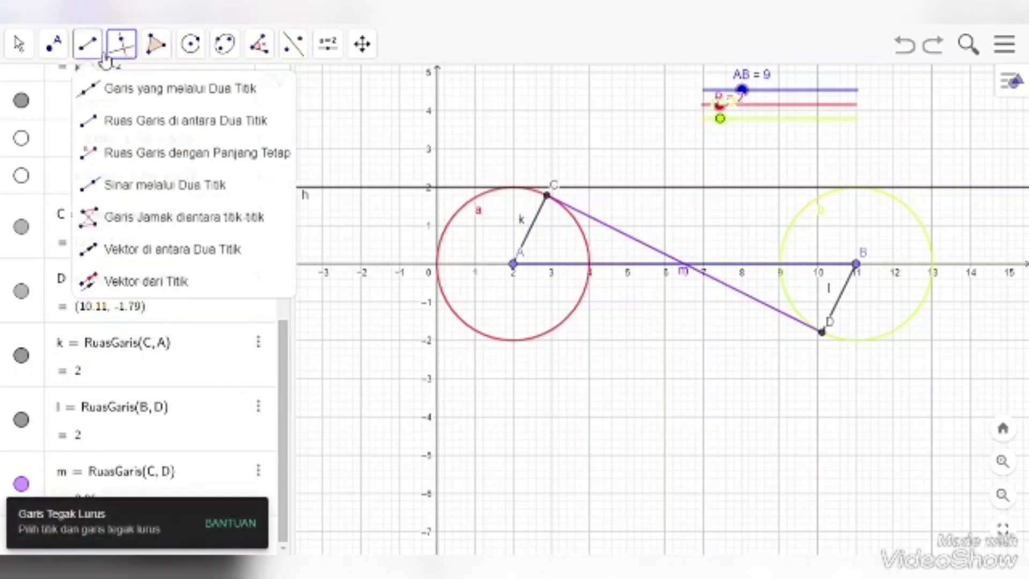
Step: Draw a line through C and A, and a line from B to a new point on it at about (3.78, 3.6)
left_click(88, 43)
left_click(125, 90)
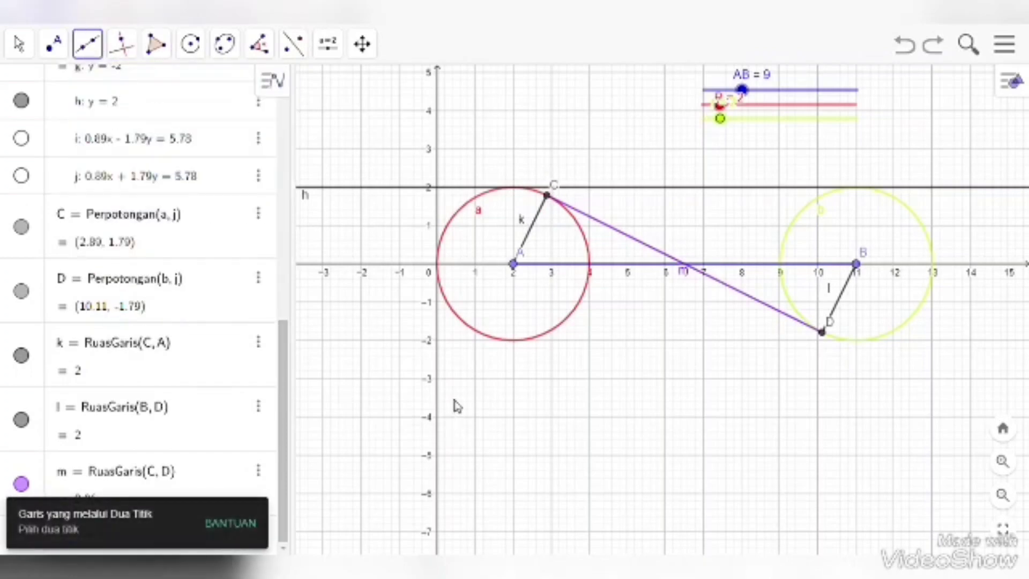
left_click(552, 201)
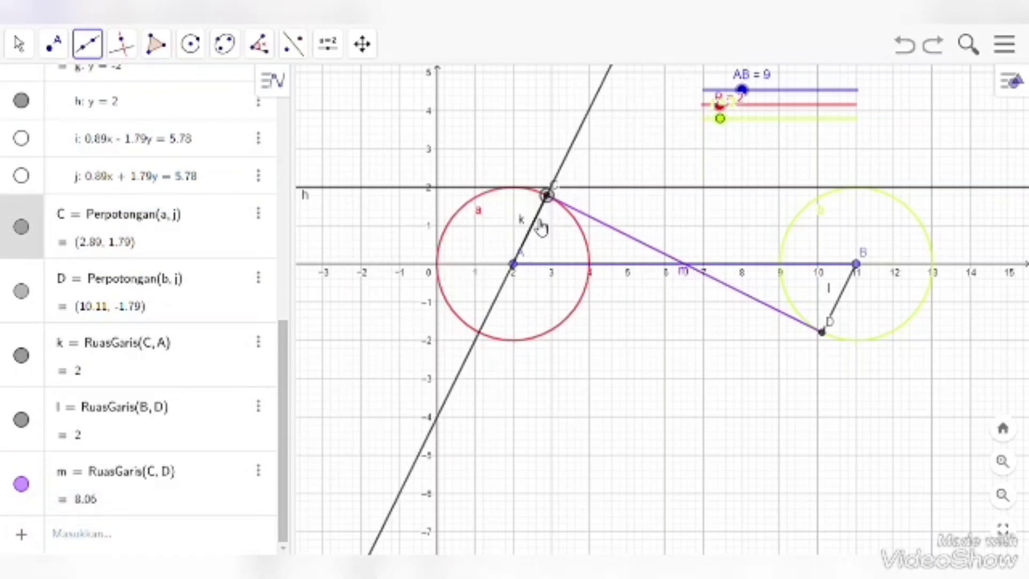
left_click(523, 261)
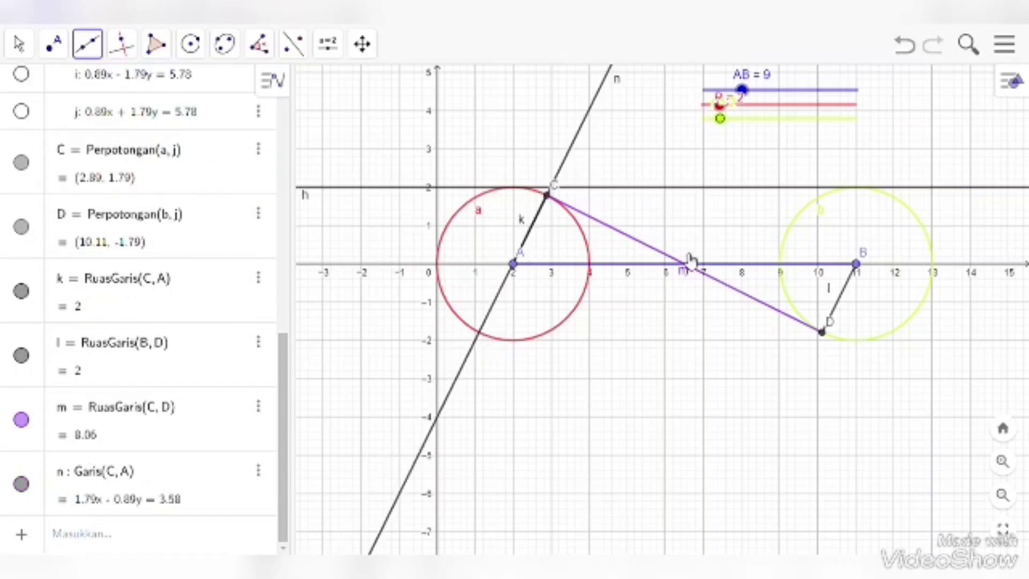
left_click(856, 263)
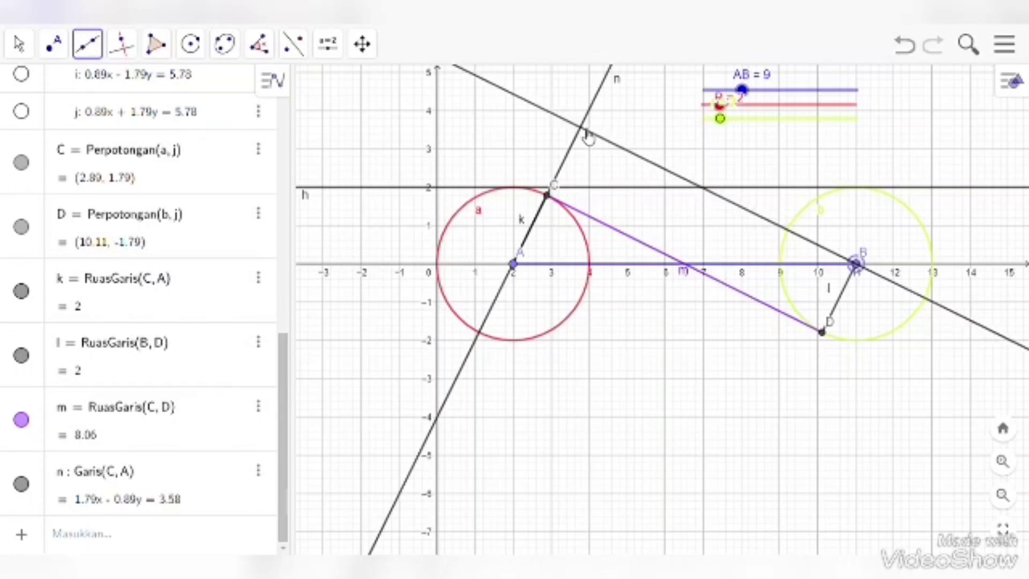
left_click(582, 127)
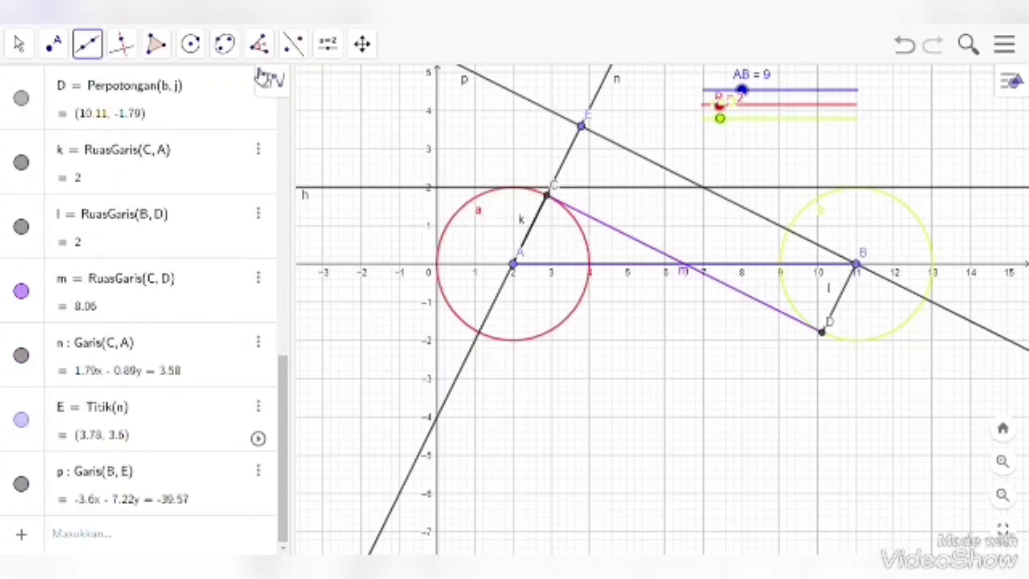
Step: Try to construct a 90° counter-clockwise angle of given size from point D about vertex C
left_click(259, 43)
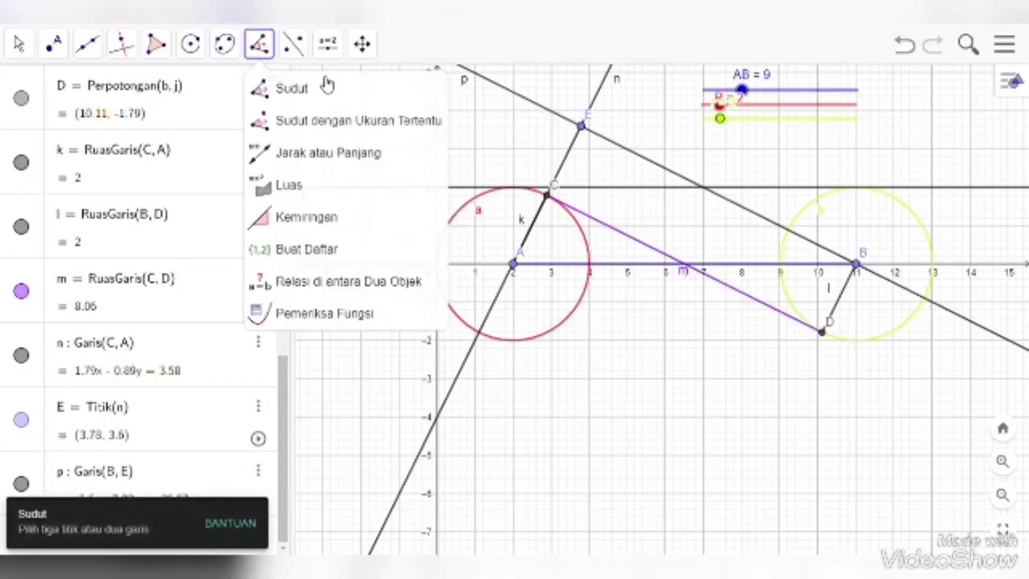
left_click(327, 119)
left_click(544, 207)
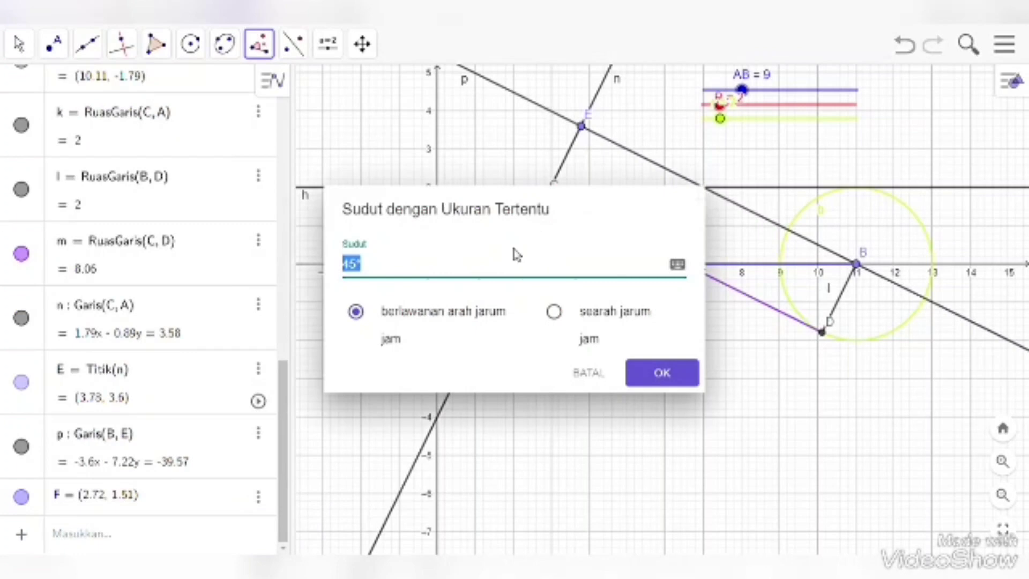
type("90")
left_click(660, 374)
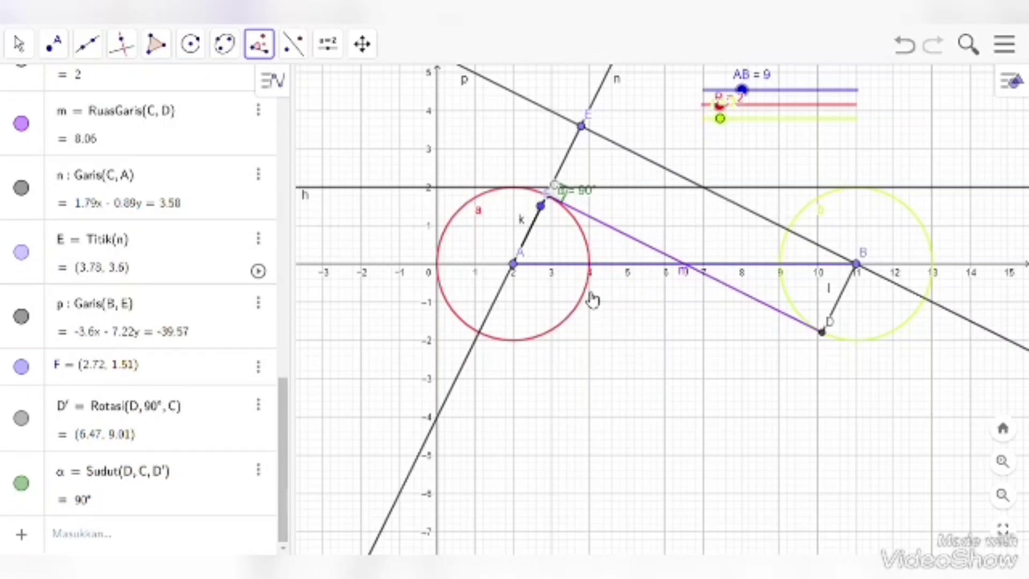
key("ctrl+z")
key("ctrl+z")
Step: Construct a 90° clockwise angle of given size from point D about vertex C
left_click(260, 44)
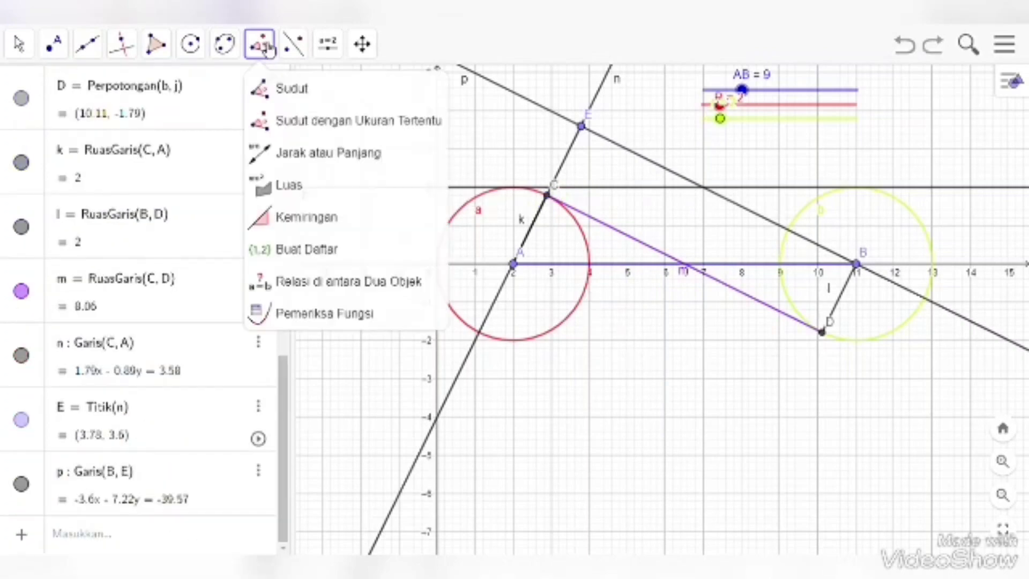
left_click(299, 125)
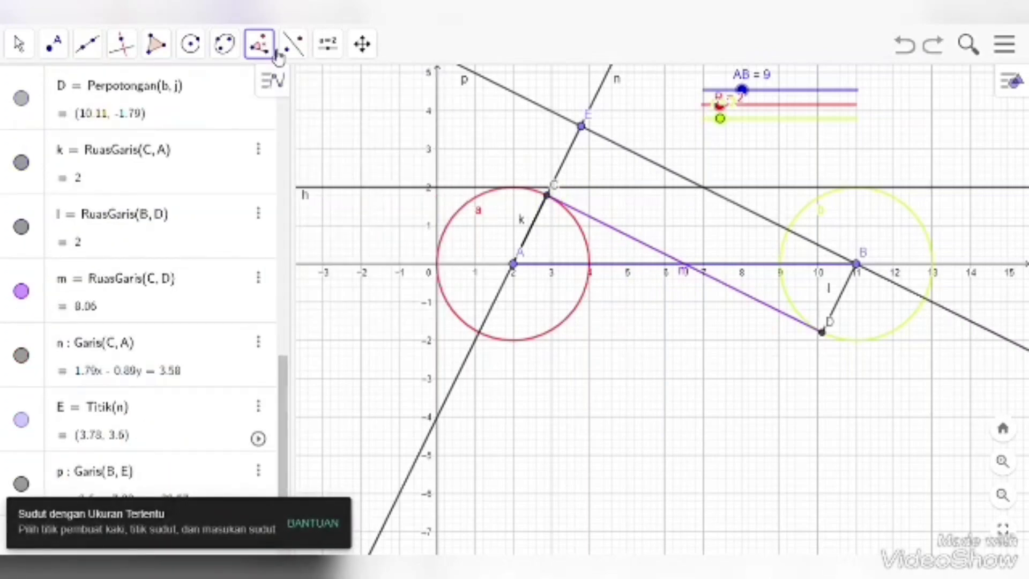
left_click(540, 211)
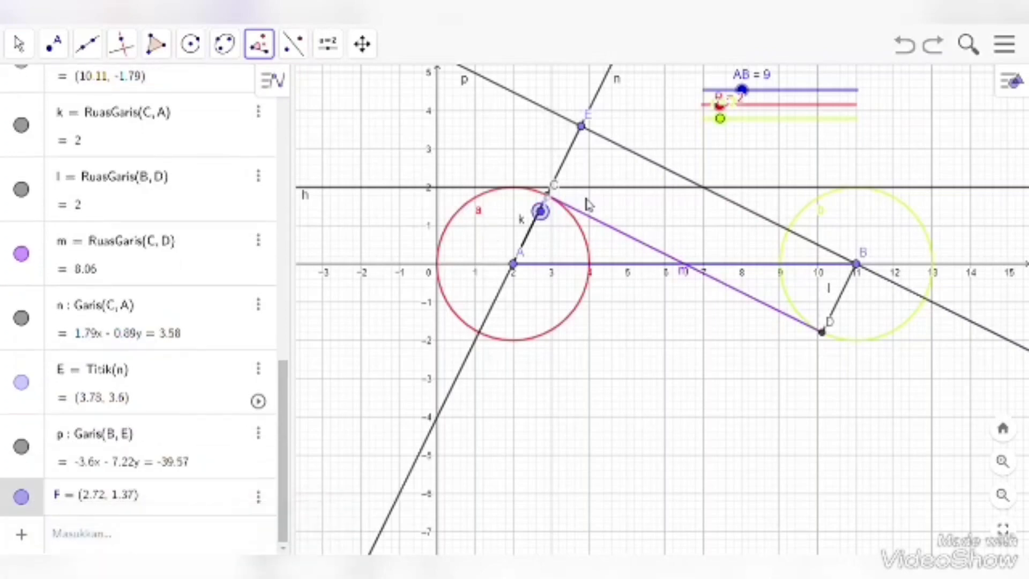
left_click(589, 222)
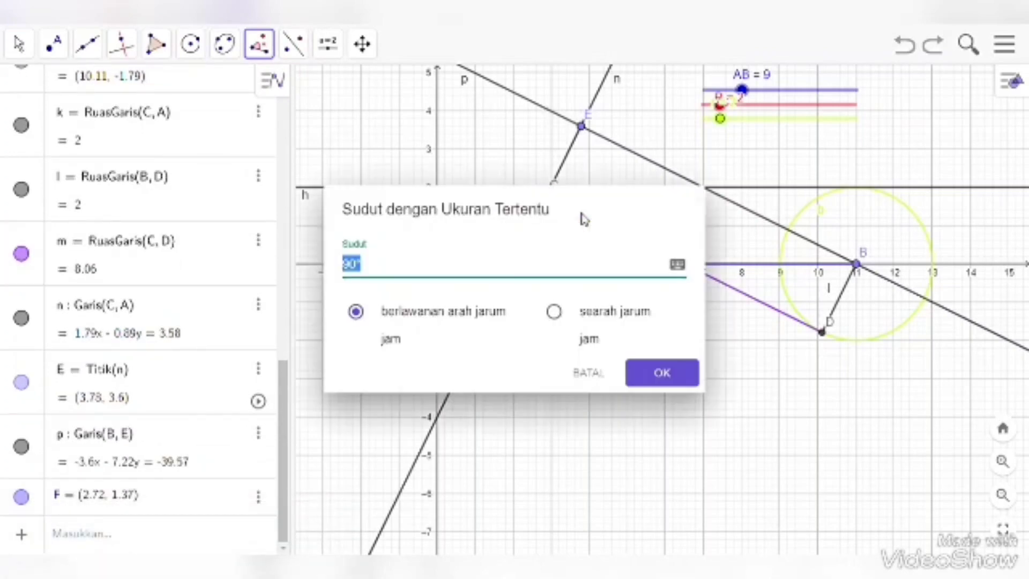
left_click(554, 311)
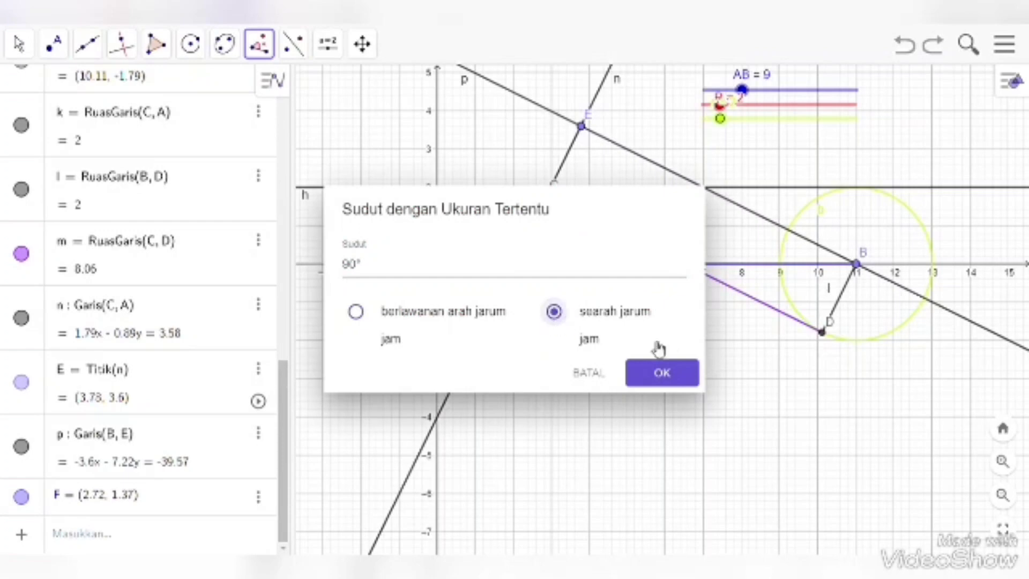
left_click(661, 375)
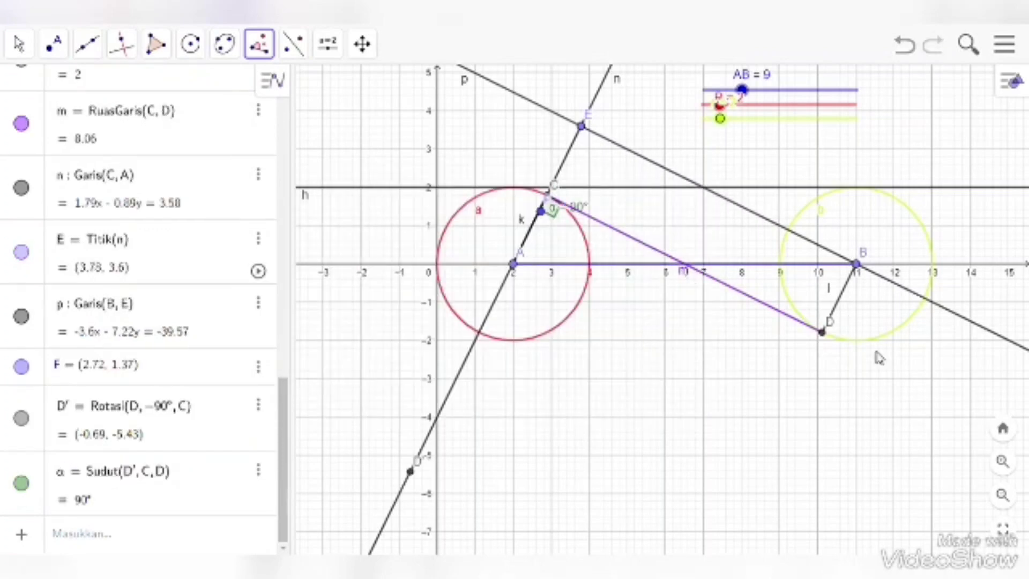
Step: Construct a 90° counter-clockwise angle of given size from point D about vertex B
left_click(818, 331)
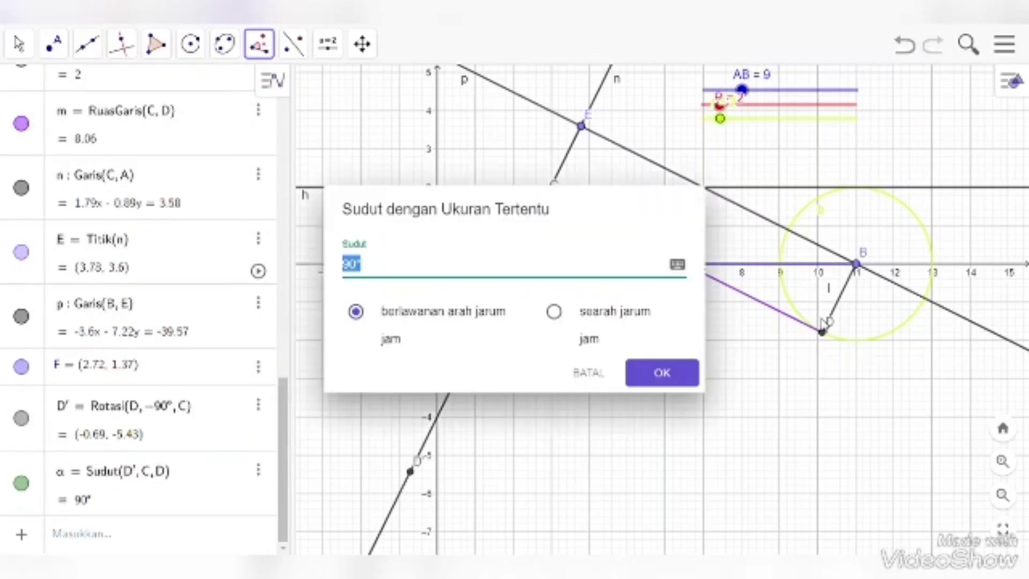
type("90")
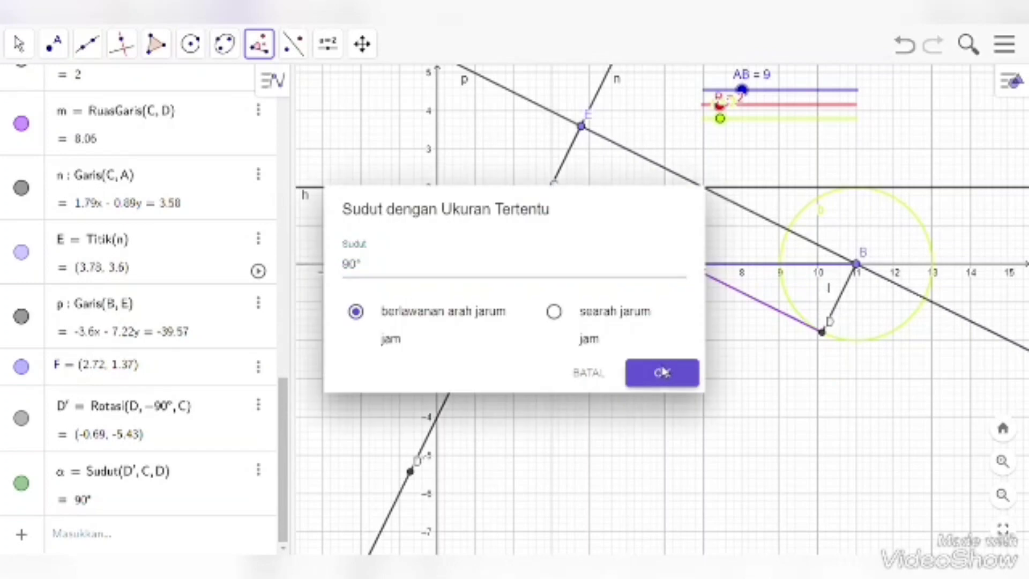
left_click(662, 370)
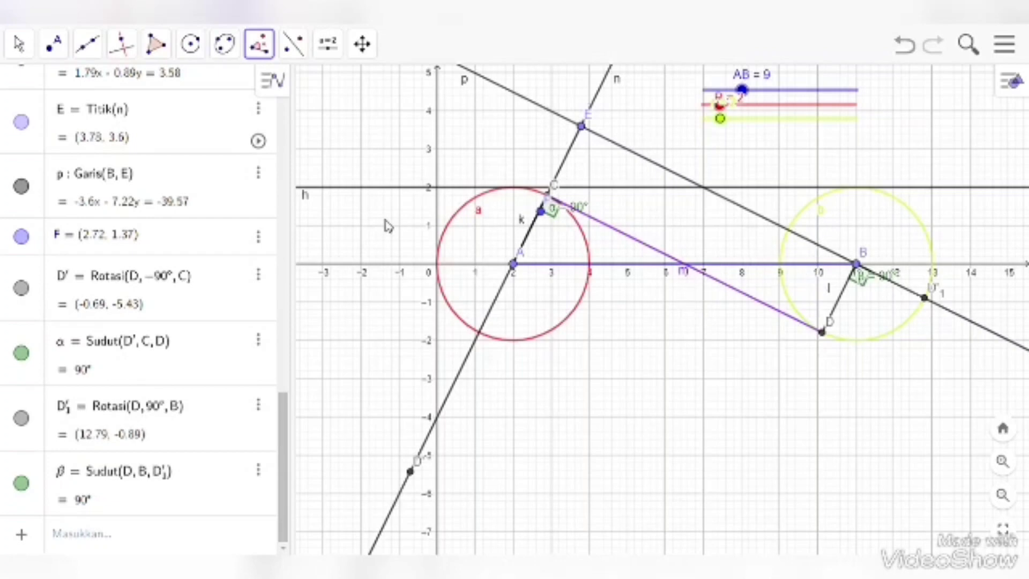
left_click(161, 429)
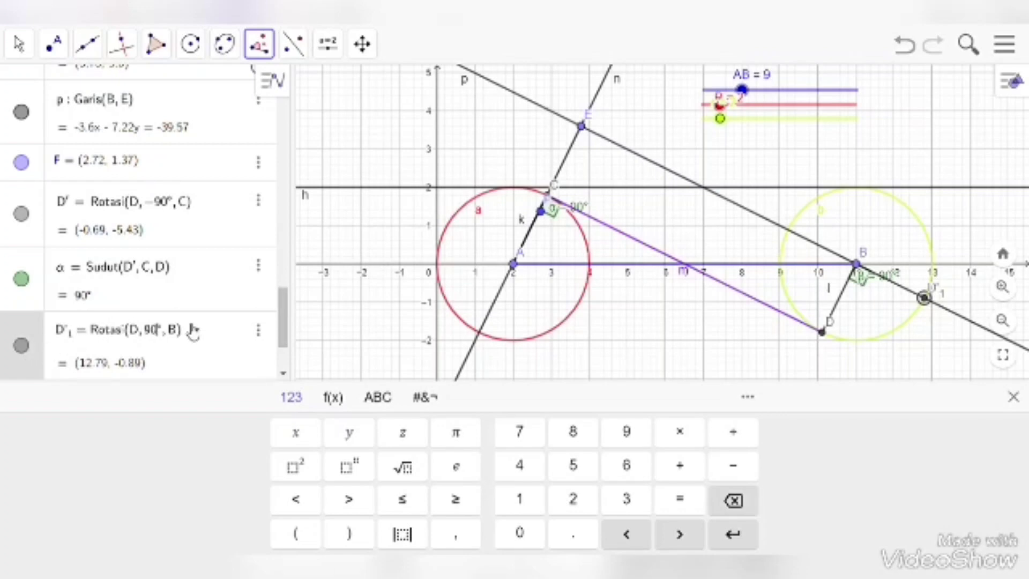
scroll(182, 289, "down", 3)
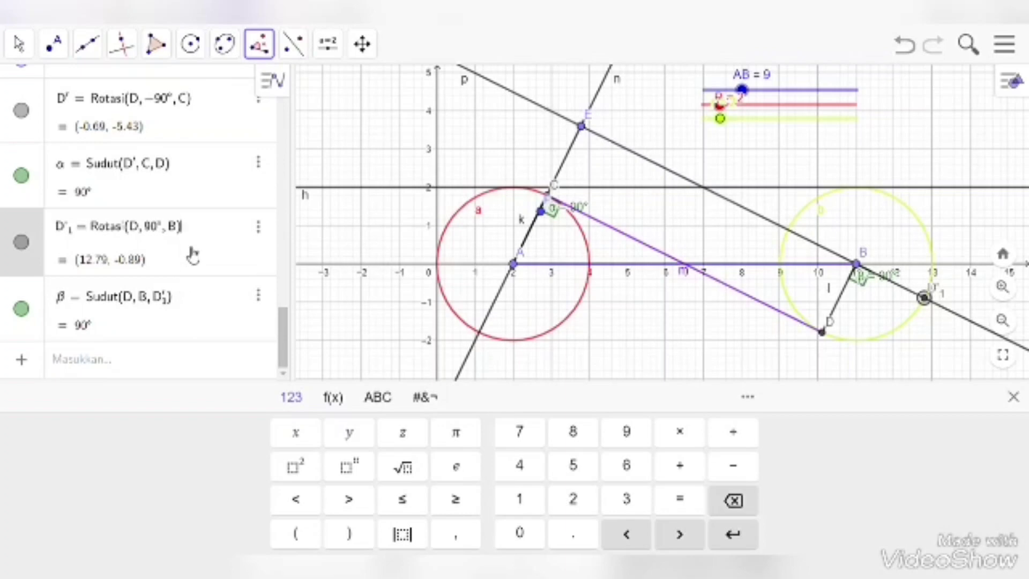
left_click(184, 111)
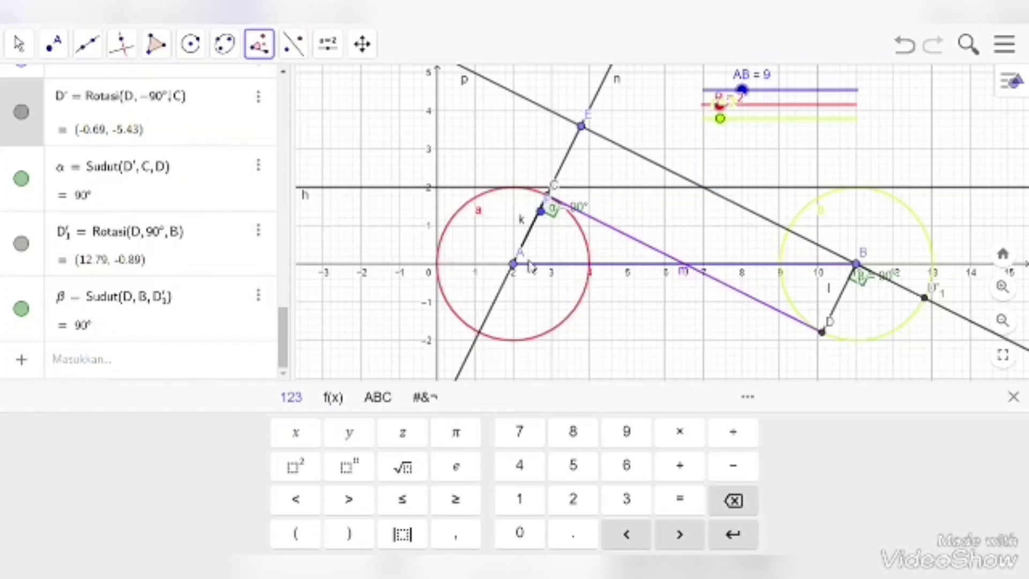
scroll(530, 266, "down", 4)
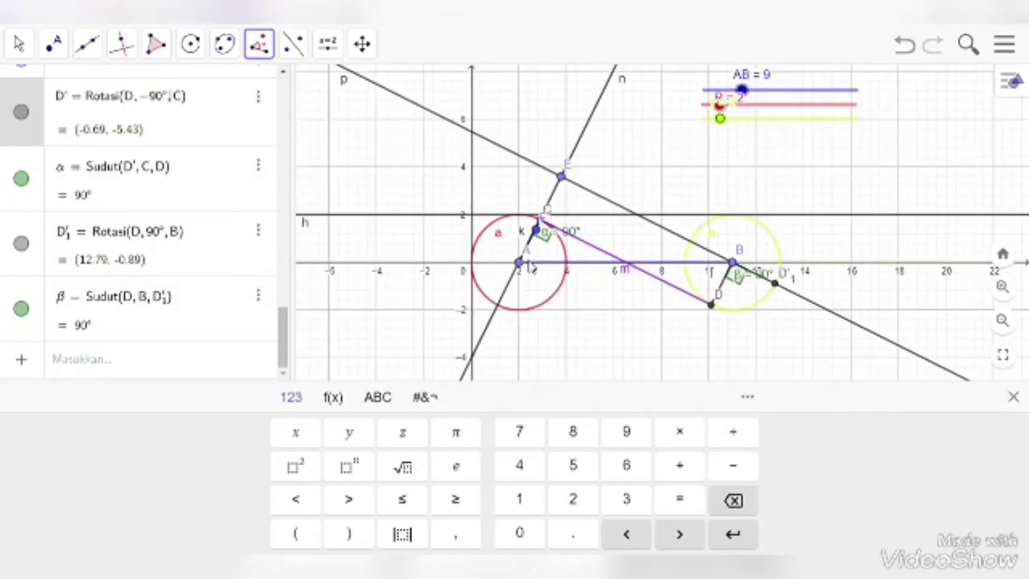
scroll(530, 266, "up", 3)
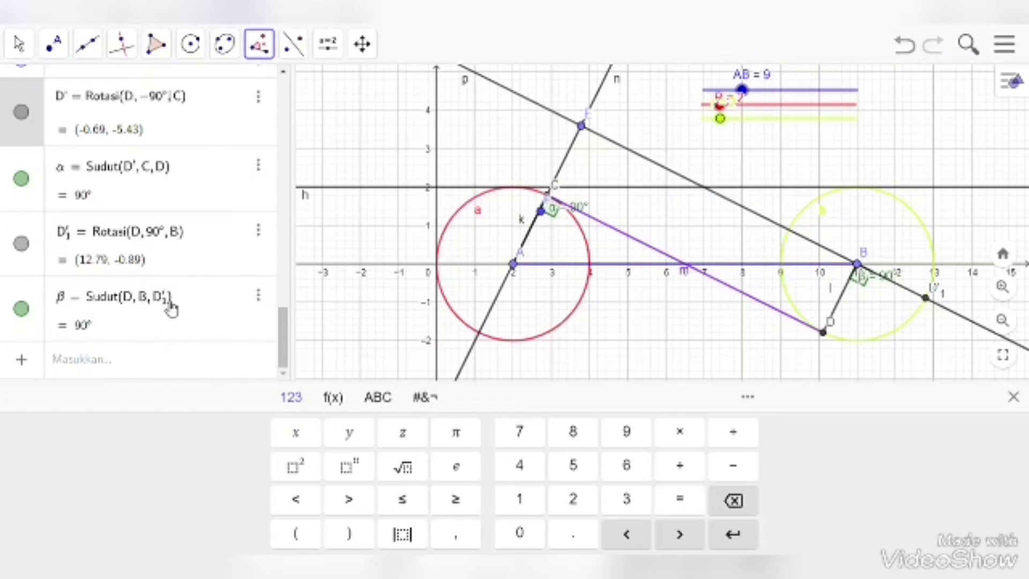
Step: Try removing vertex B from the definition of angle β
left_click(151, 301)
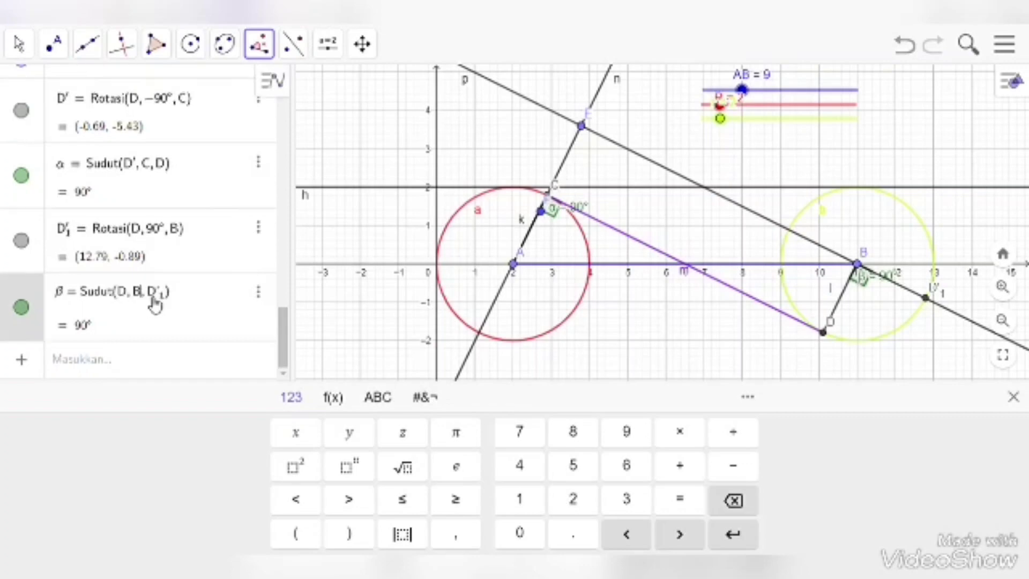
left_click(731, 504)
left_click(731, 504)
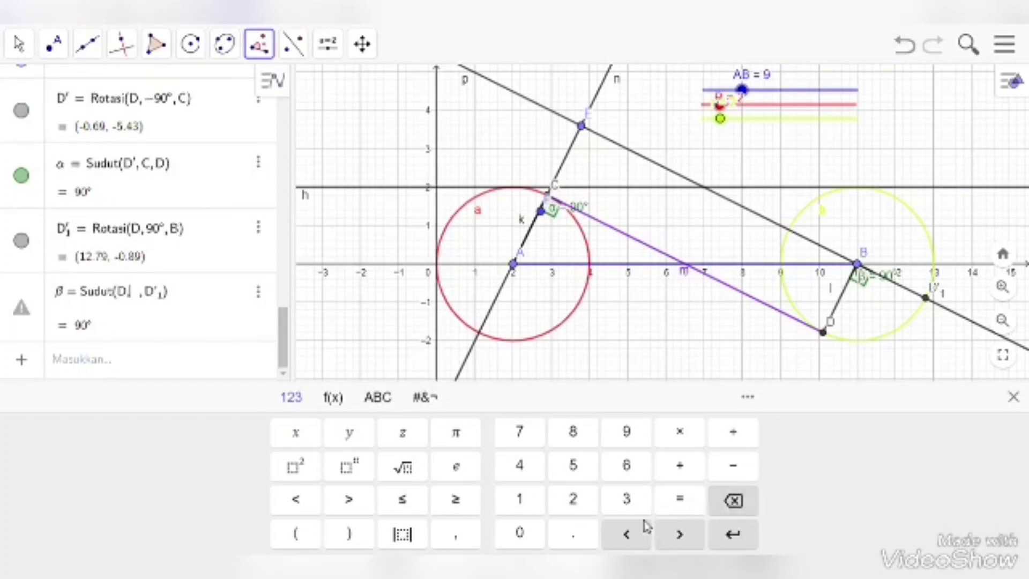
key("ctrl+z")
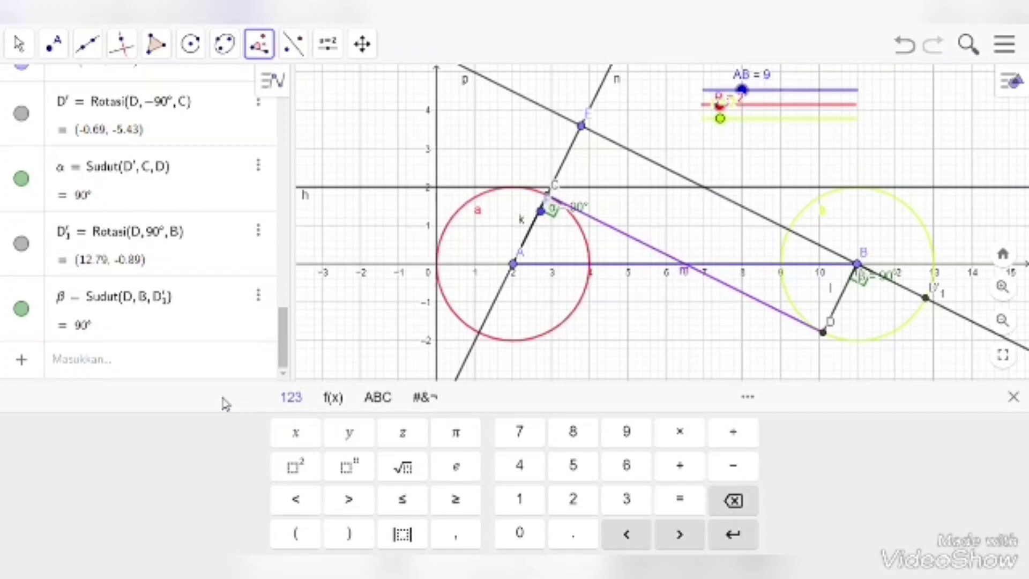
Step: Redefine angle β as Sudut(B, D, D'₁), with point D as its vertex
left_click(153, 308)
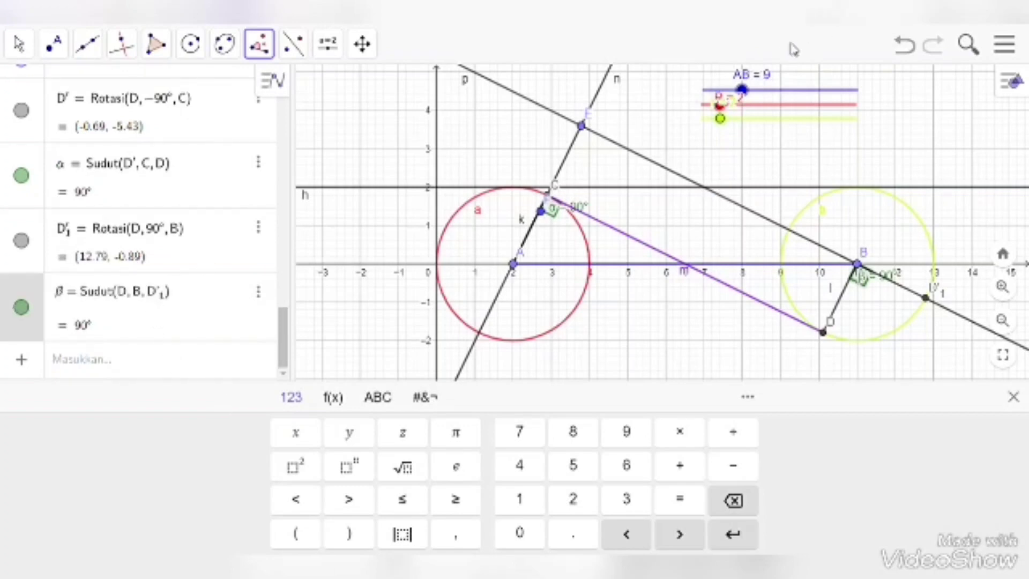
key("BackSpace")
type("B")
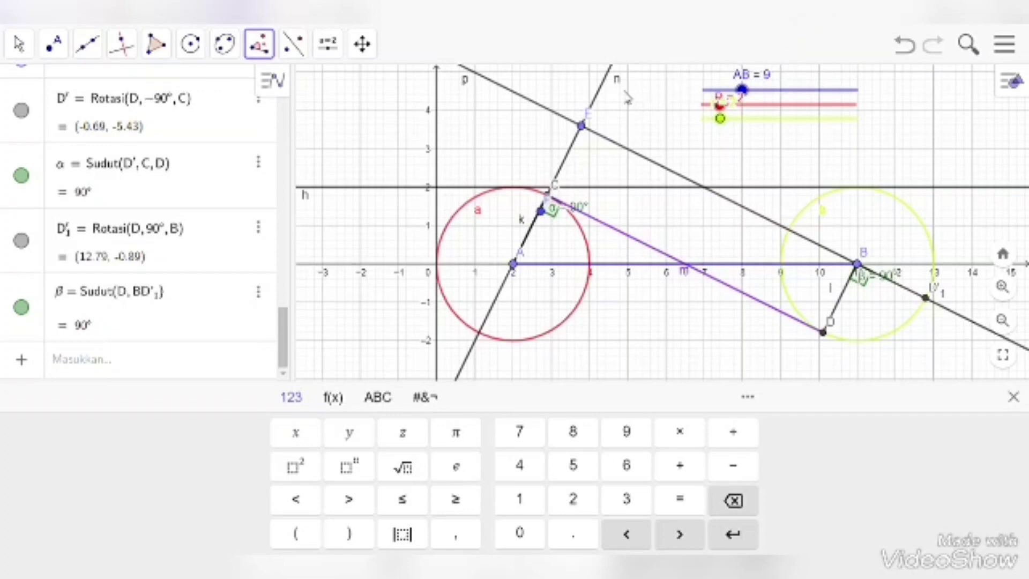
key("BackSpace")
type("D")
left_click(141, 292)
key("BackSpace")
key("BackSpace")
key("BackSpace")
type("D,")
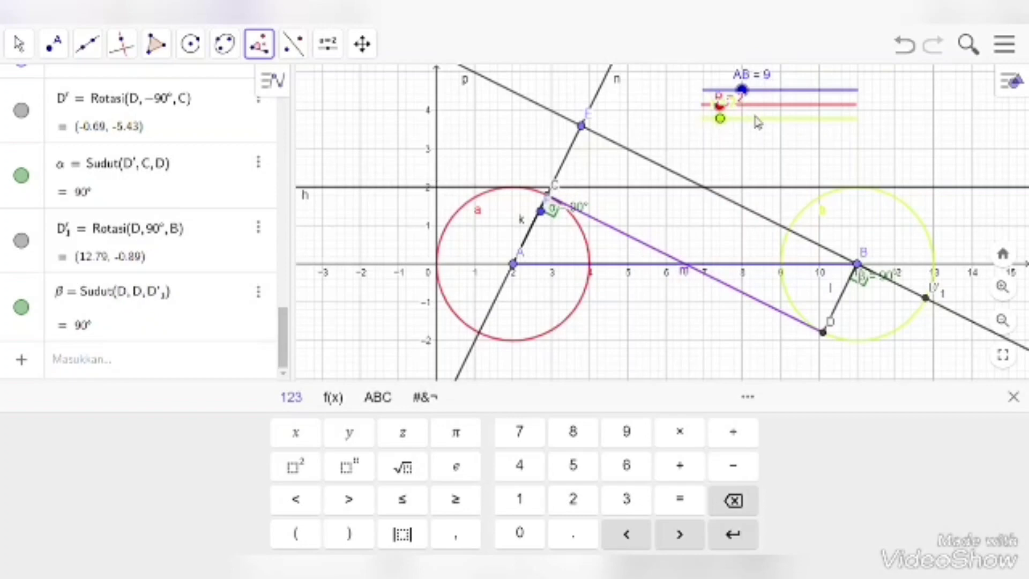
key("BackSpace")
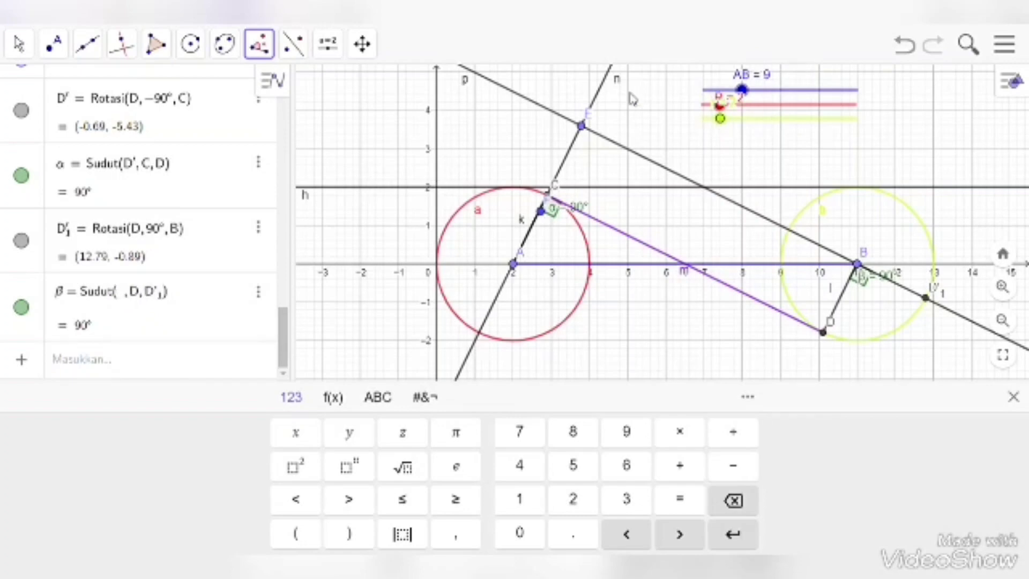
type("B")
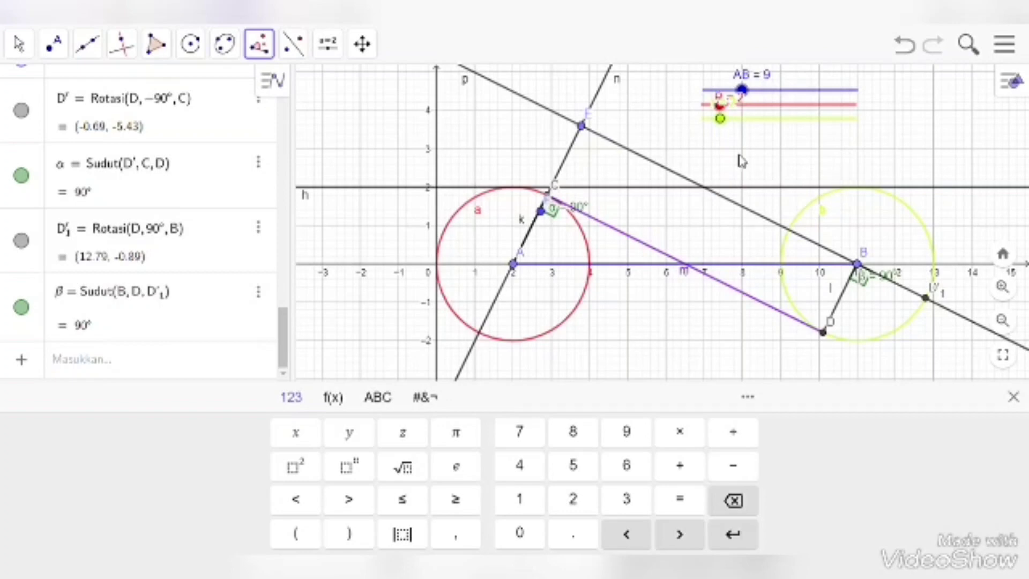
left_click(18, 43)
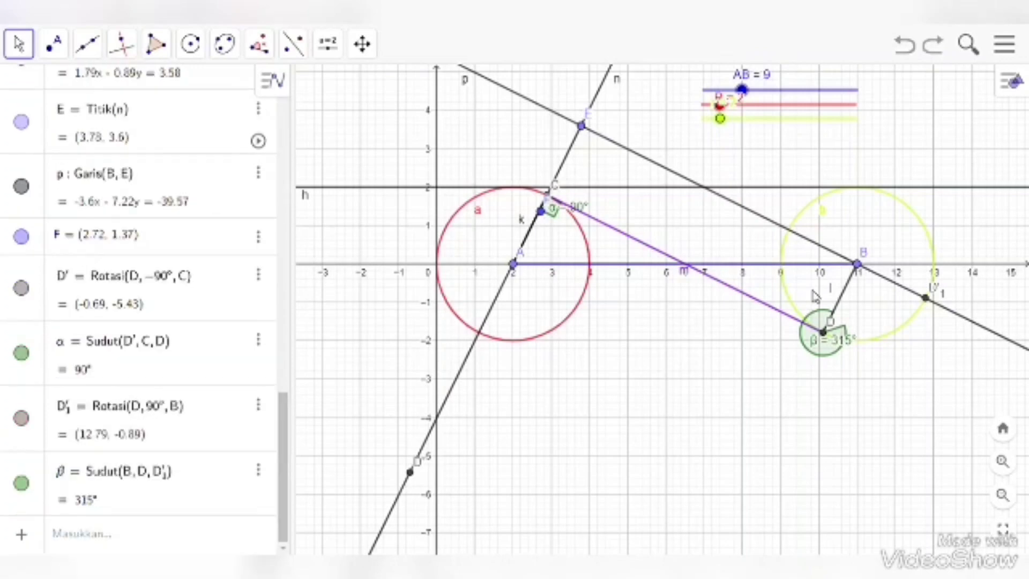
Step: Undo the redefinition of angle β and the 90° counter-clockwise angle constructed at vertex B
key("ctrl+z")
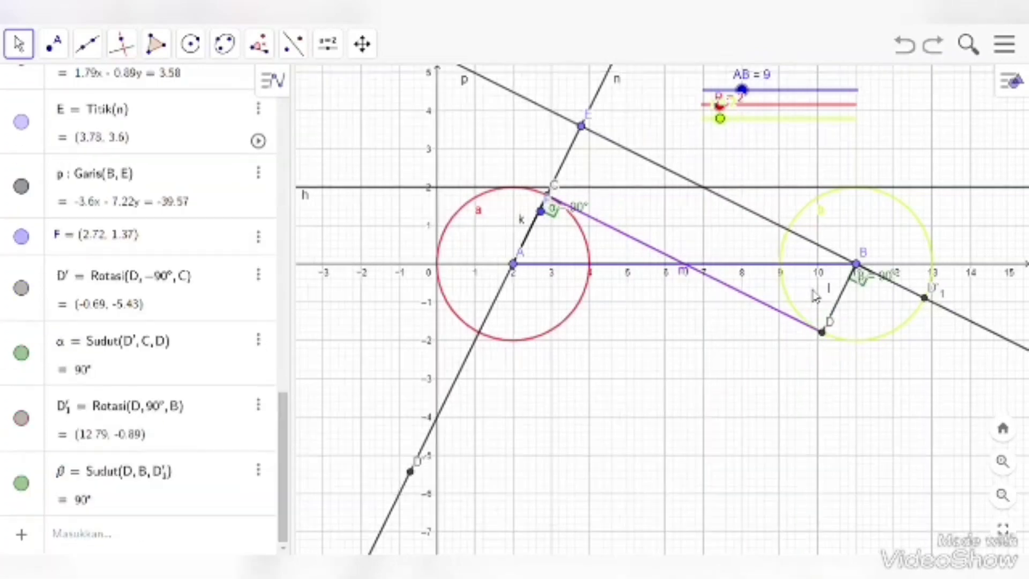
key("ctrl+z")
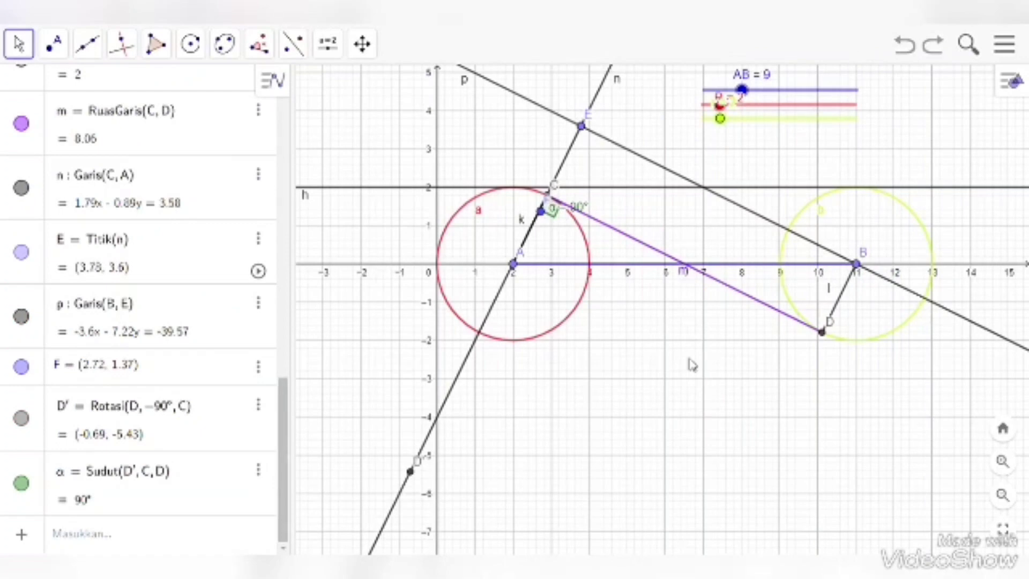
Step: Try constructing a 90° counter-clockwise angle of given size from point D about vertex C, and undo it
left_click(259, 44)
left_click(300, 121)
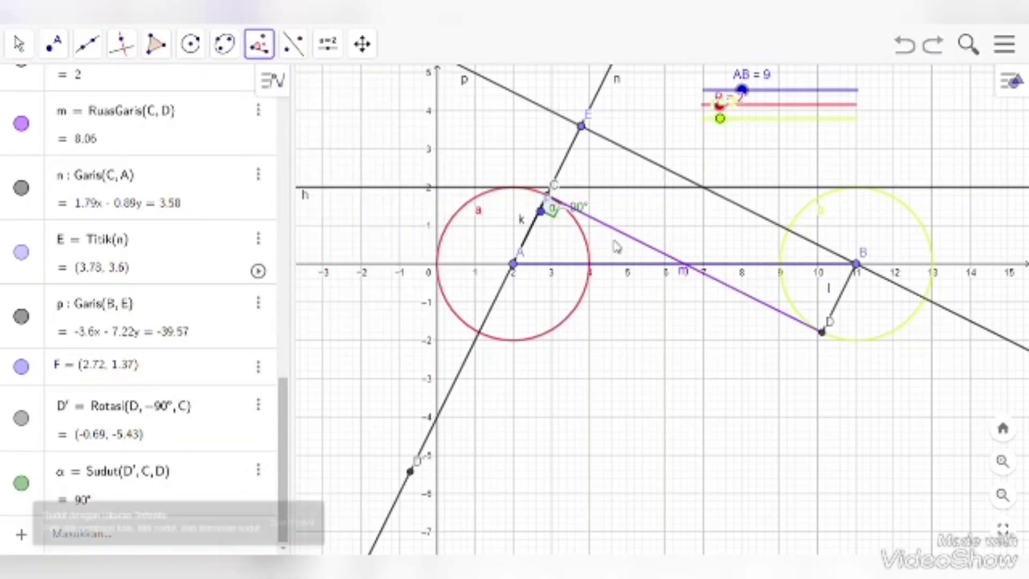
left_click(822, 330)
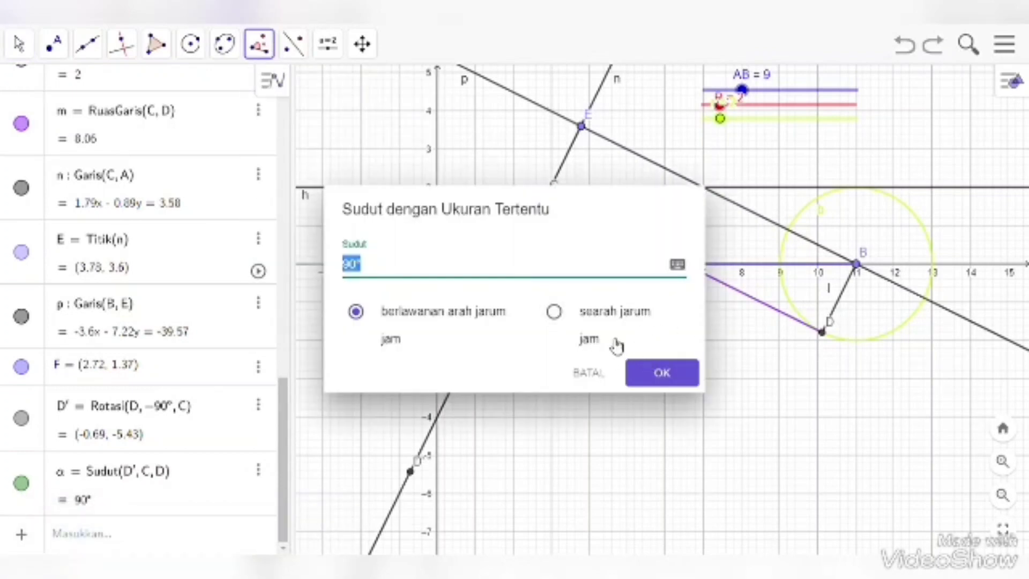
left_click(645, 379)
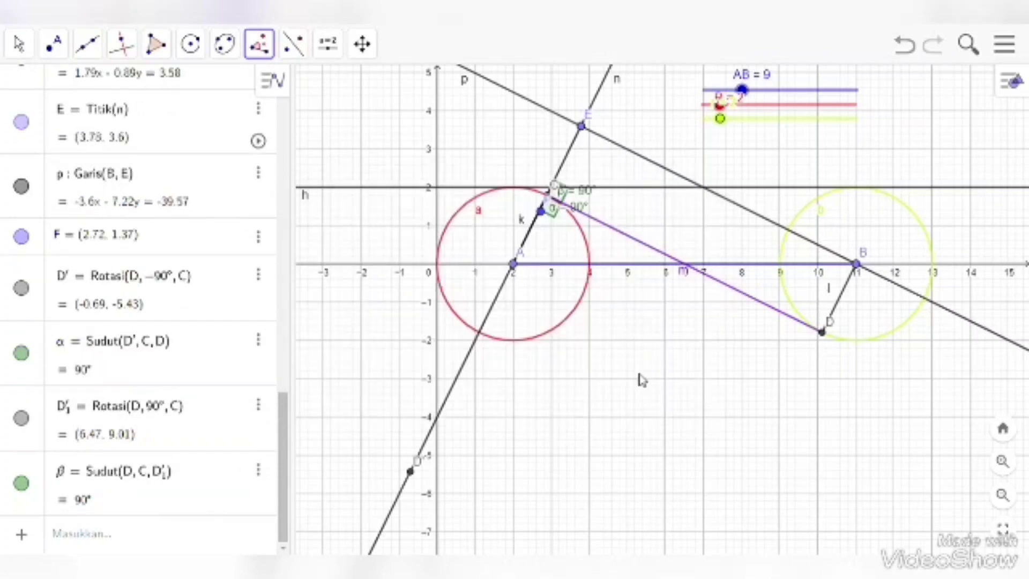
key("ctrl+z")
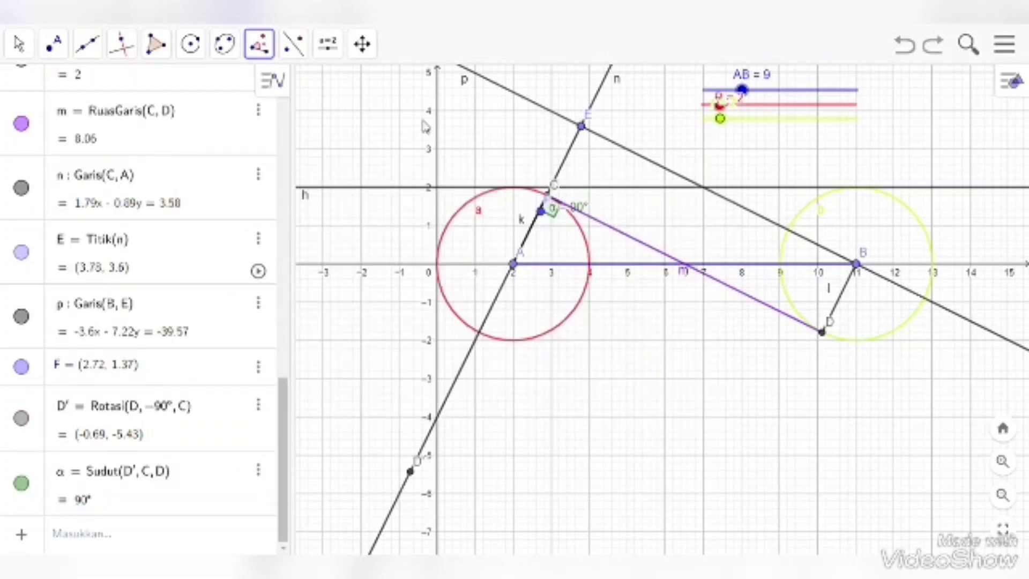
Step: Try constructing a 90° clockwise angle of given size from point D about vertex B, and undo it
left_click(259, 43)
left_click(316, 119)
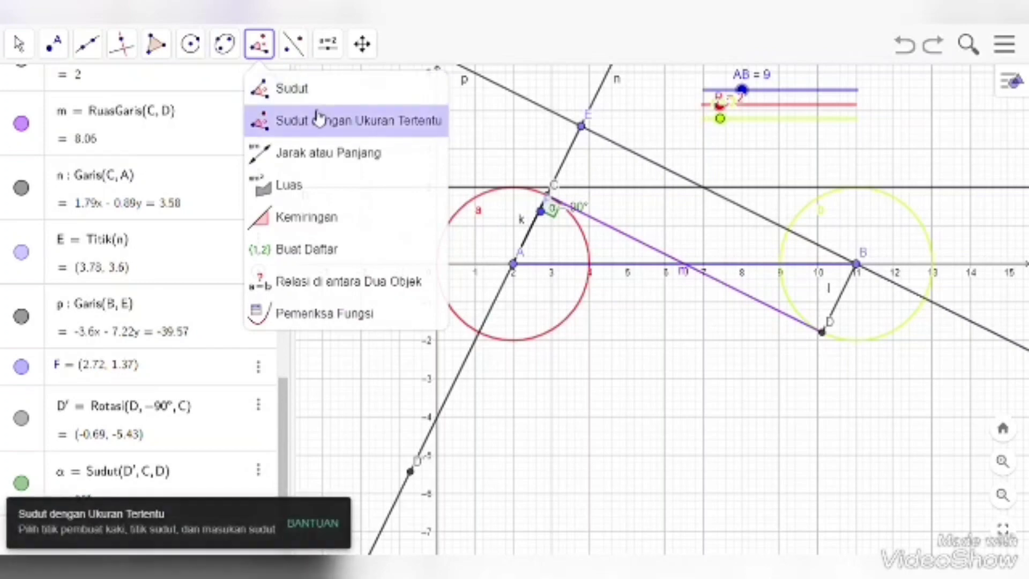
left_click(821, 332)
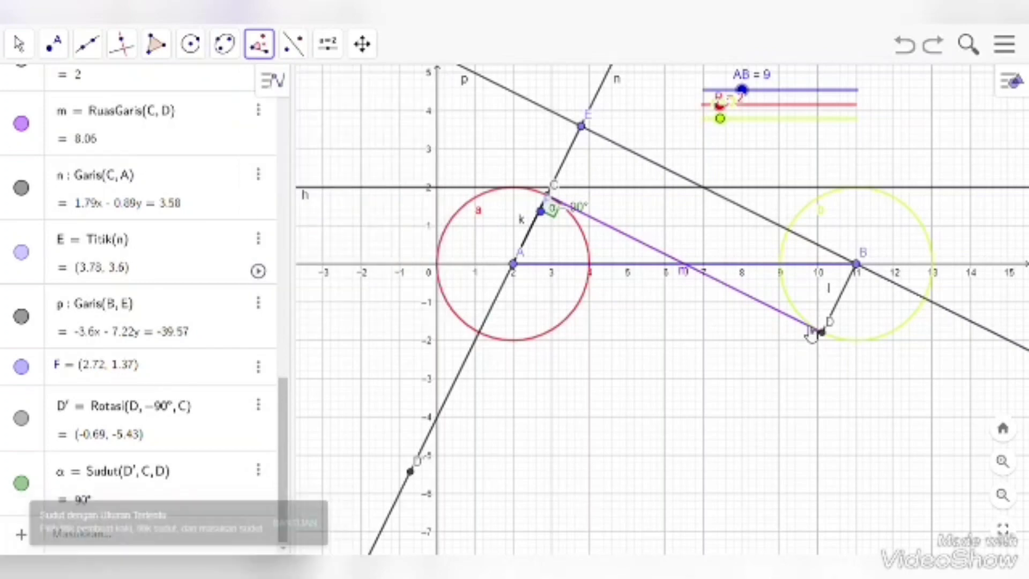
left_click(834, 323)
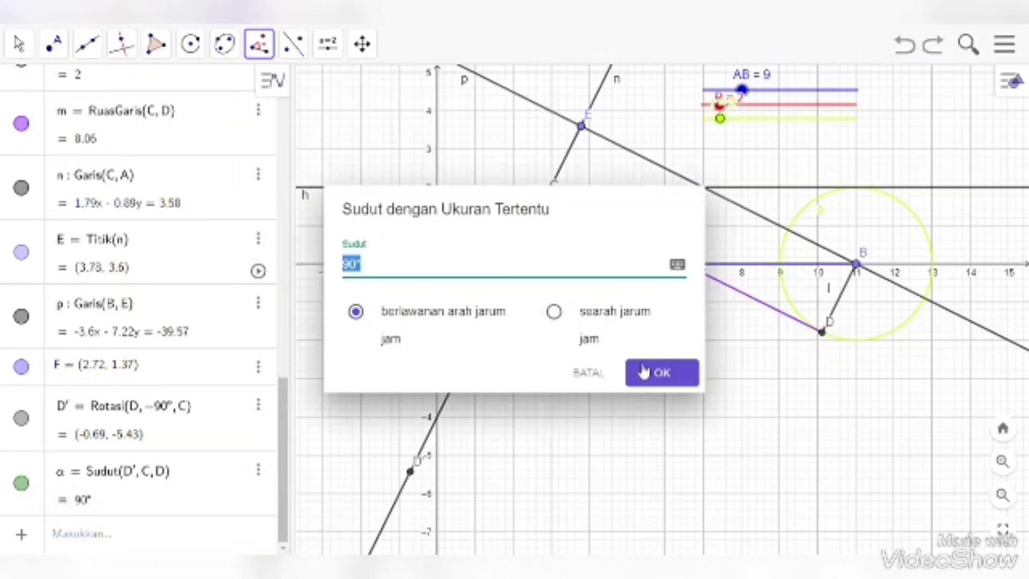
left_click(554, 312)
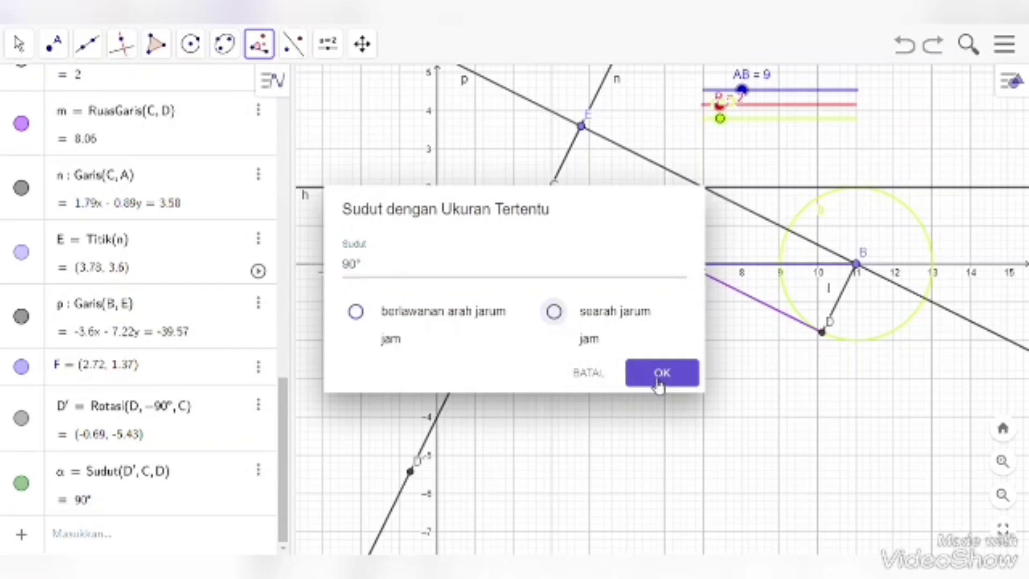
left_click(654, 380)
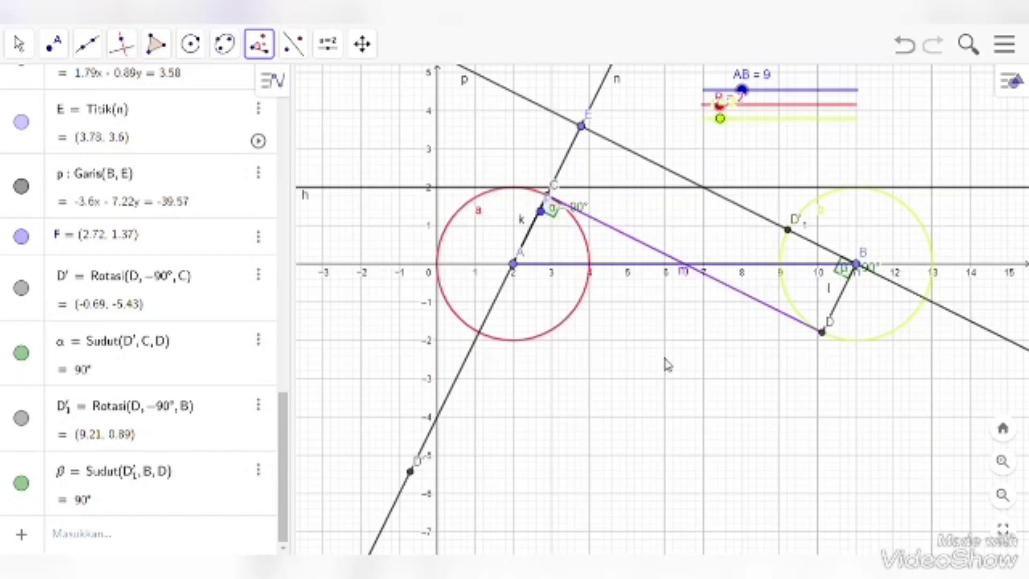
key("ctrl+z")
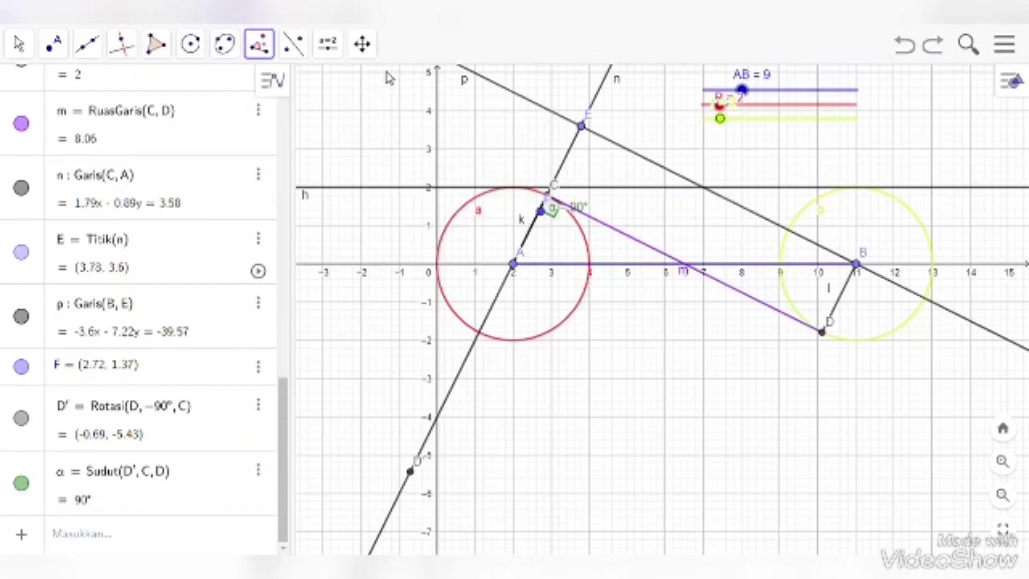
Step: Hide line p through B and E and line n through C and A, keeping point E shown
left_click(23, 252)
left_click(27, 253)
left_click(23, 319)
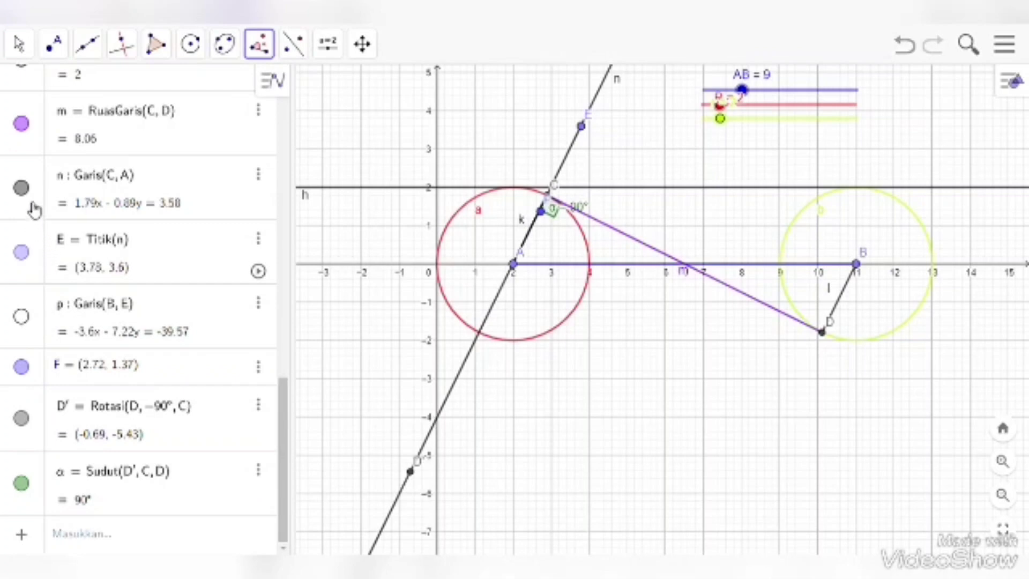
left_click(21, 188)
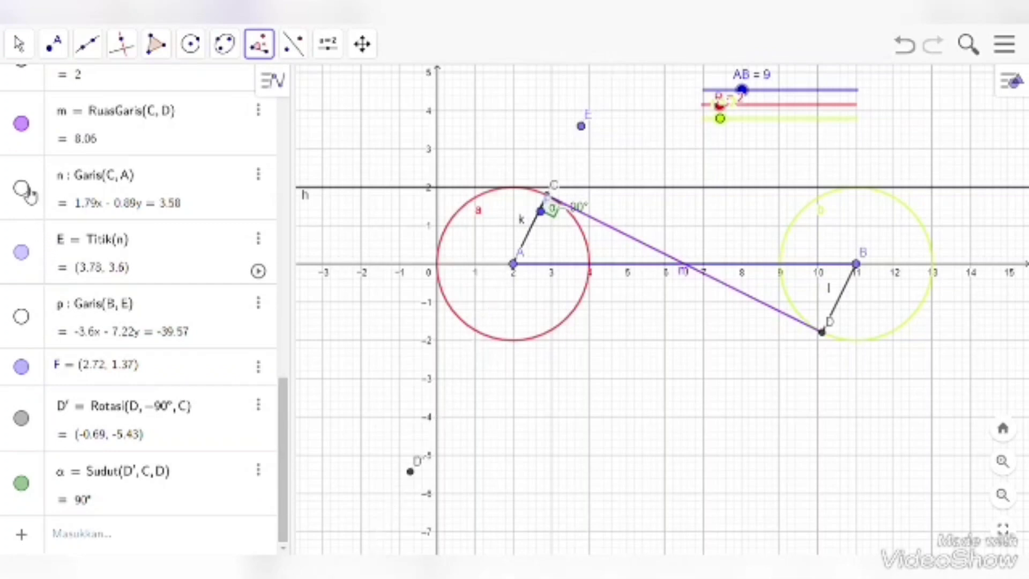
Step: Try drawing a segment from point E to point F, and undo it
left_click(88, 46)
left_click(102, 120)
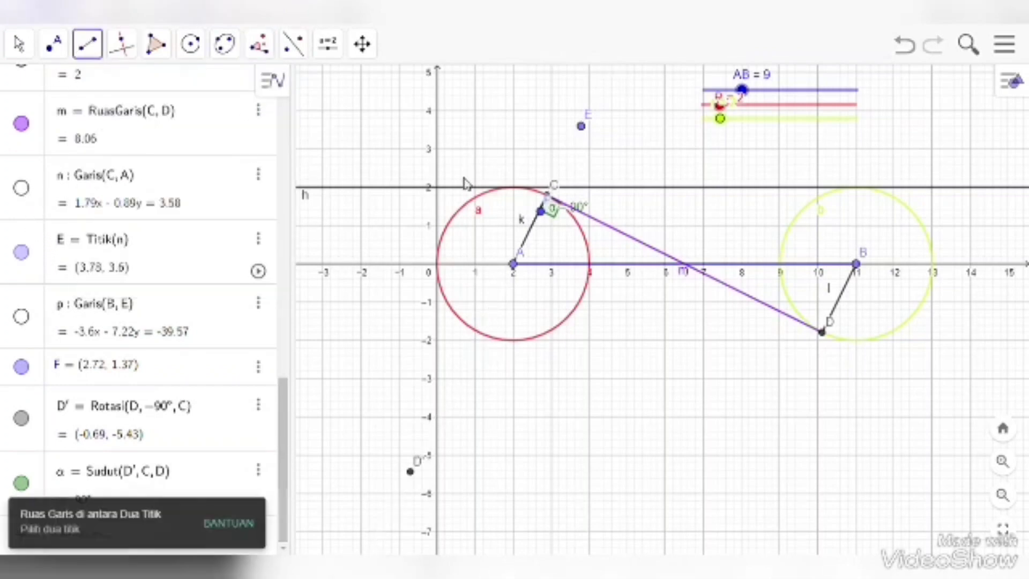
left_click(583, 129)
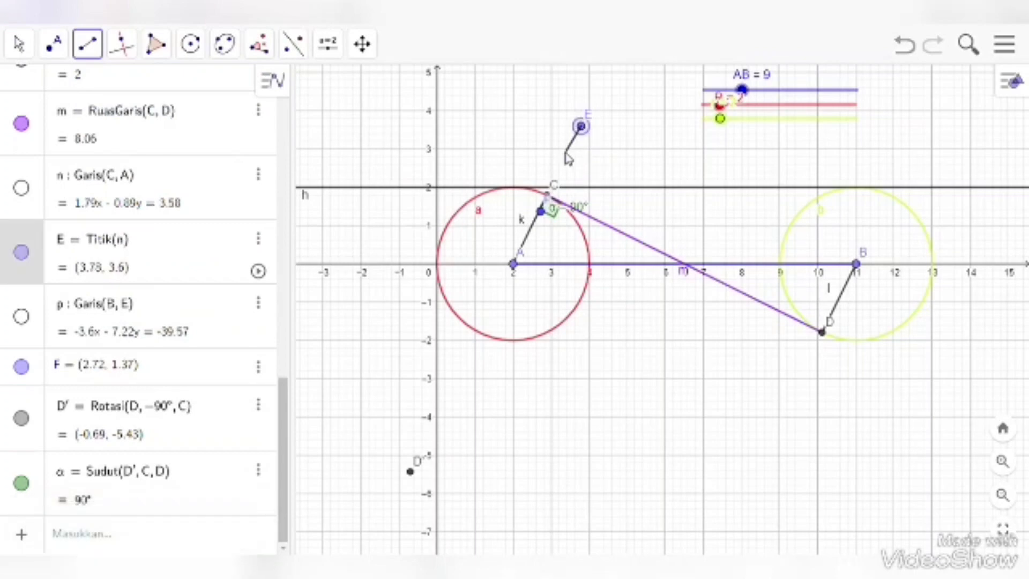
left_click(541, 209)
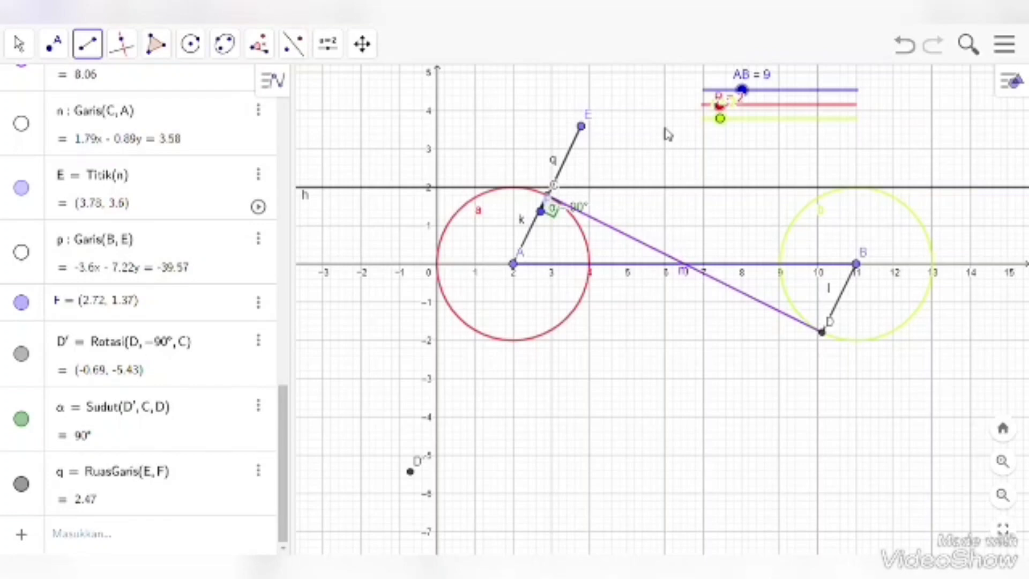
key("ctrl+z")
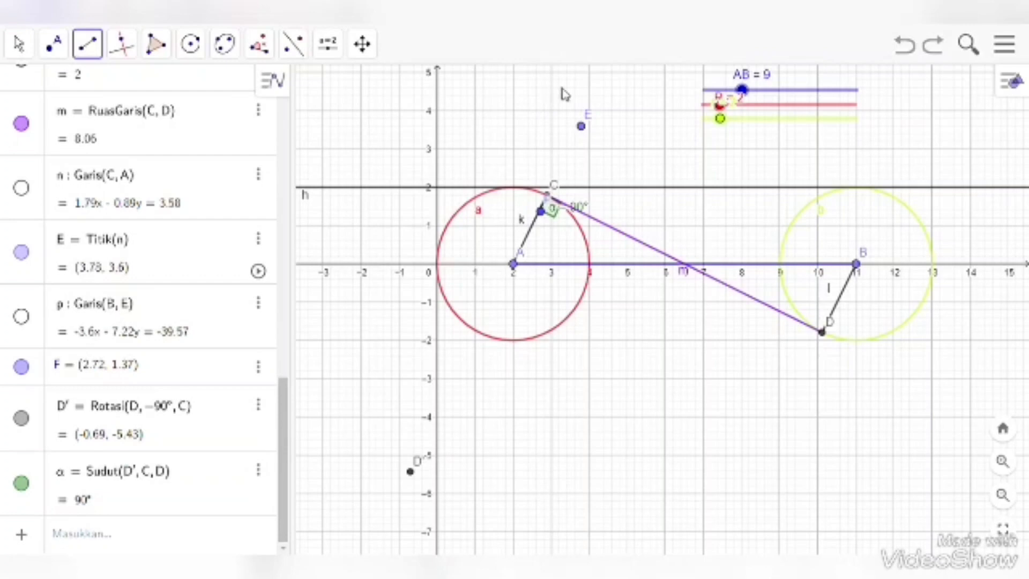
Step: Draw segments from point E to point C and from point E to centre B
left_click(582, 129)
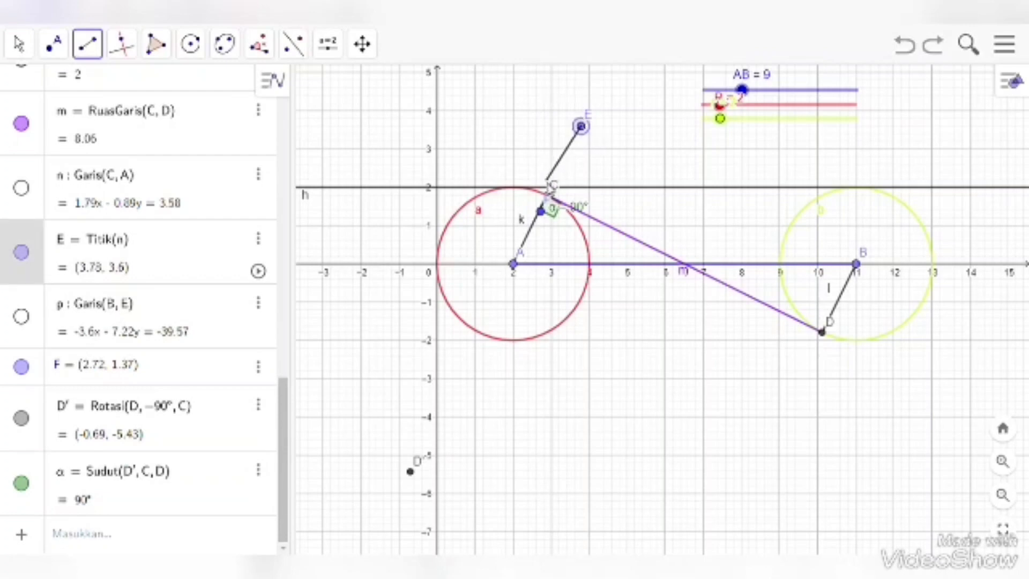
left_click(550, 191)
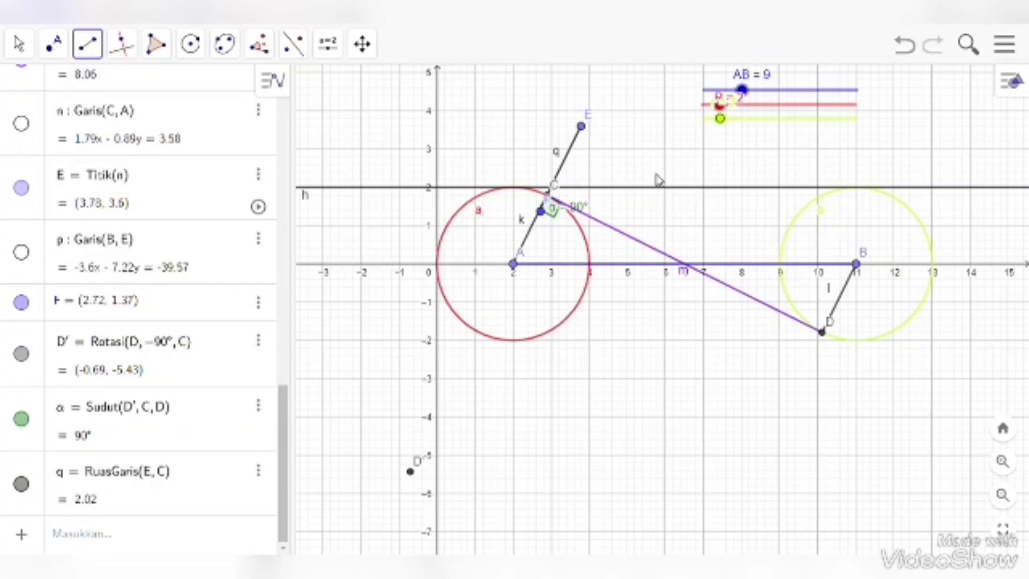
left_click(858, 264)
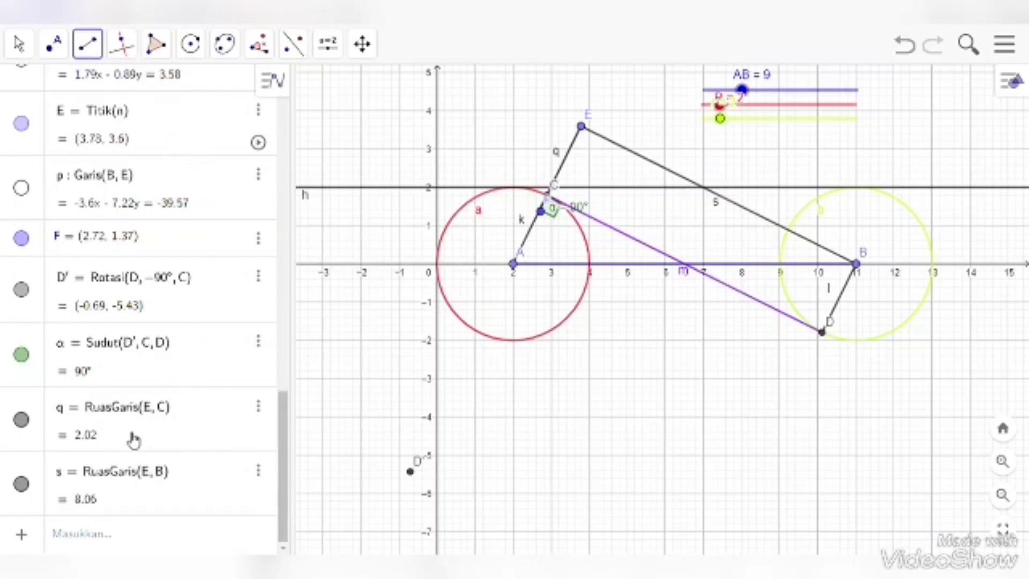
Step: Give segment q between E and C a dashed line style in its object settings
left_click(258, 407)
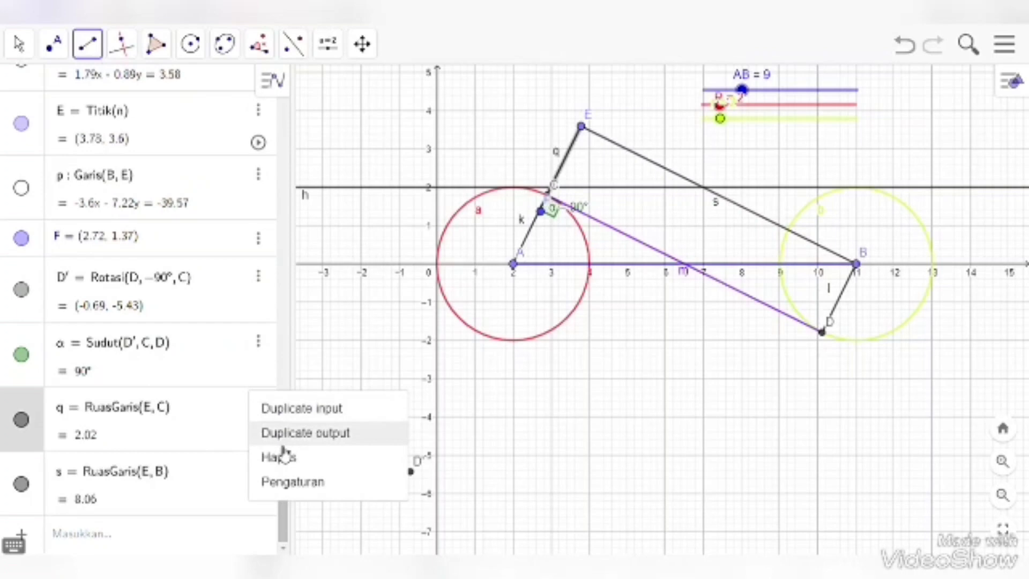
left_click(292, 481)
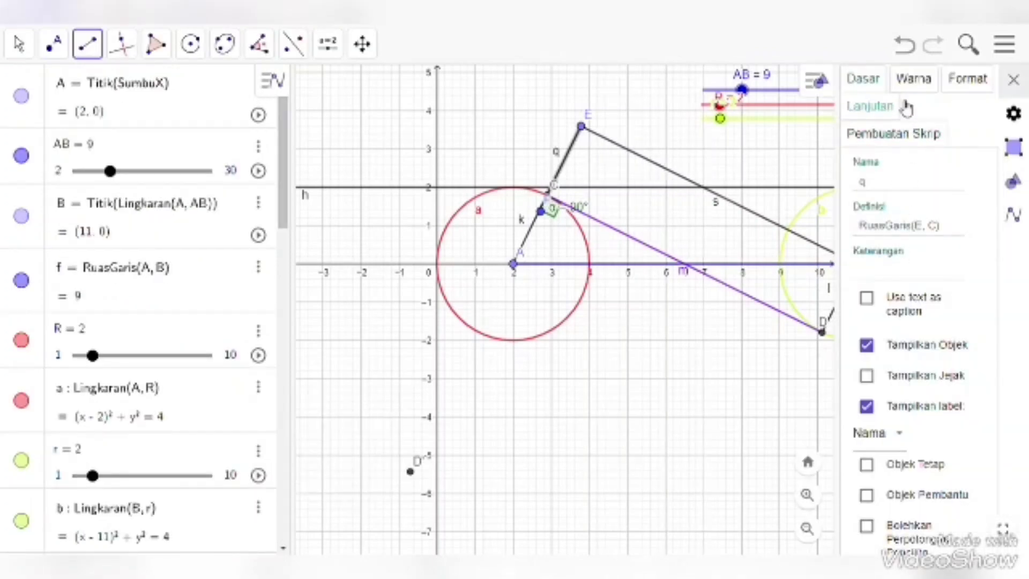
left_click(961, 80)
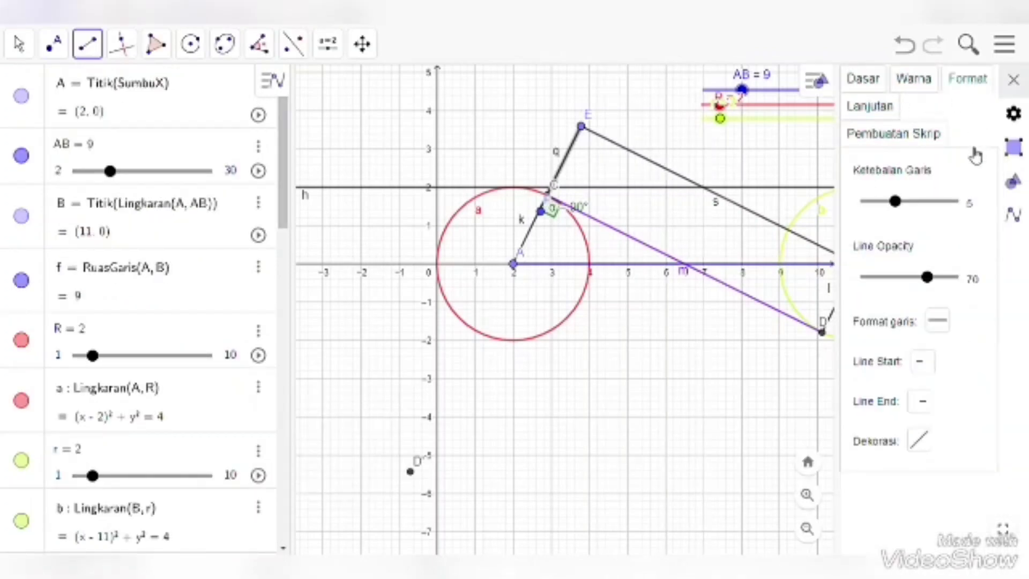
left_click(937, 320)
left_click(846, 351)
Step: Give segment s between E and B the same dashed line style
left_click(181, 531)
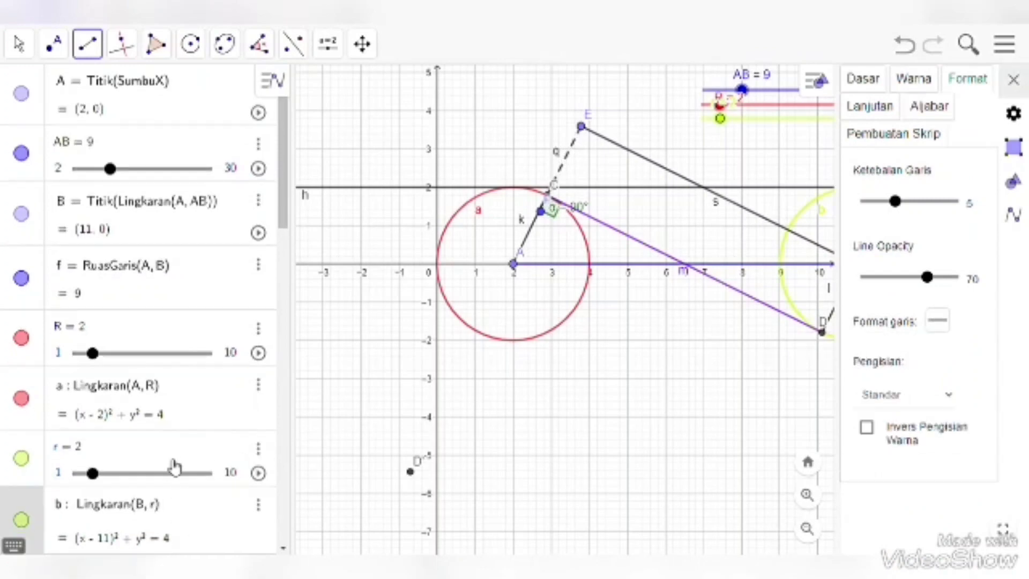
scroll(169, 445, "down", 10)
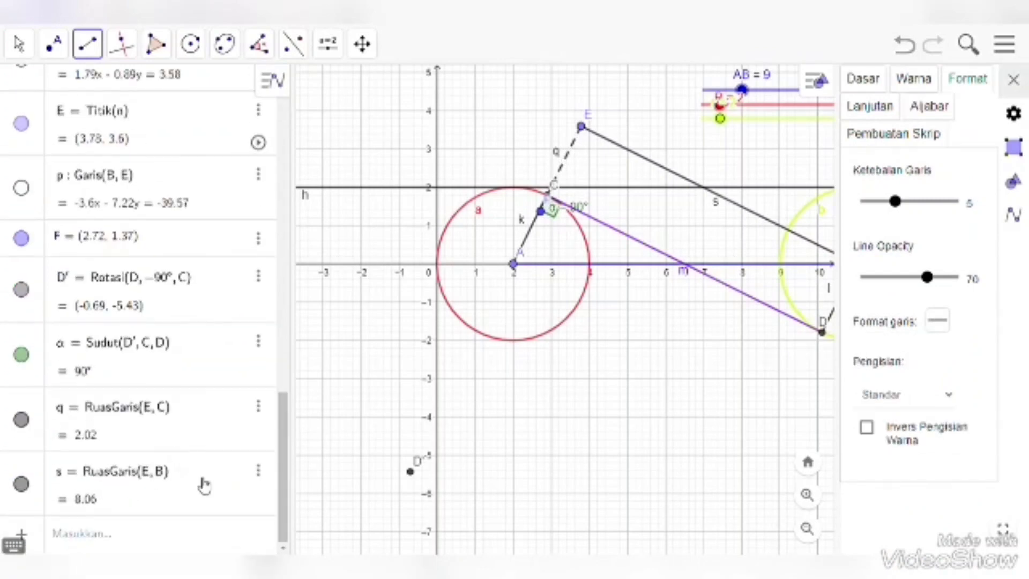
left_click(217, 482)
left_click(952, 320)
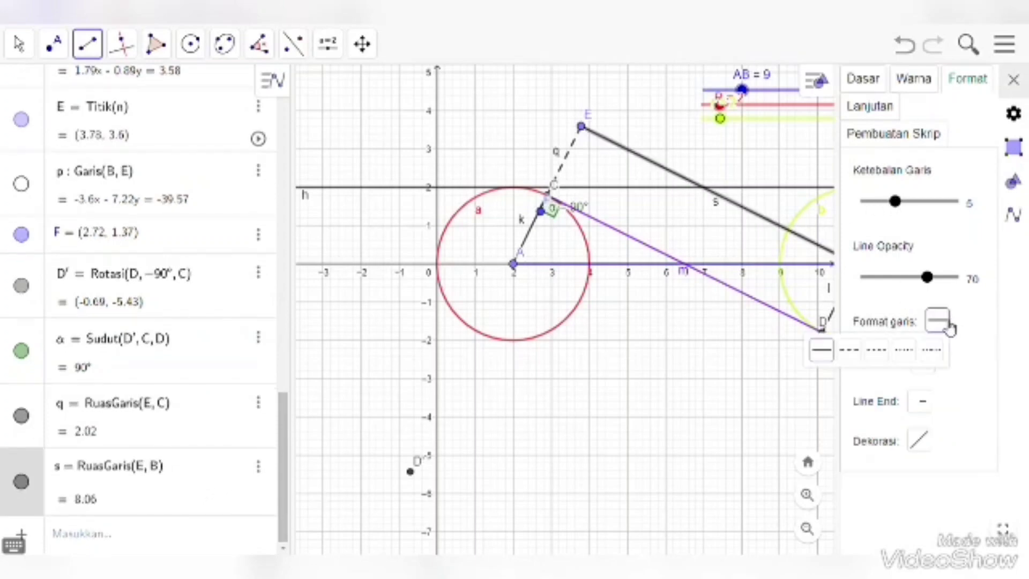
left_click(846, 349)
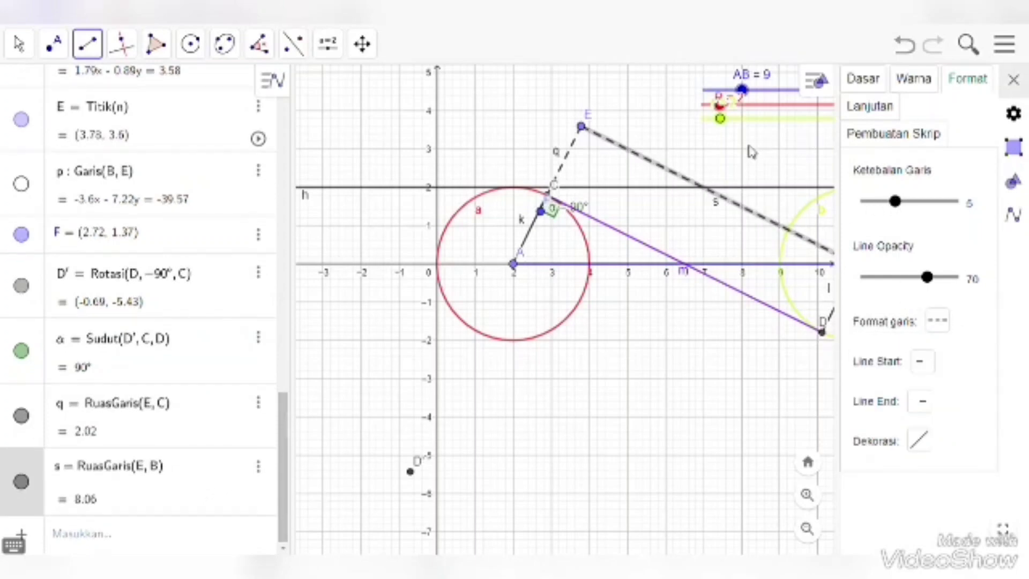
Step: Colour the dashed segments EB and EC green (#00FF00) and close the object settings
left_click(912, 91)
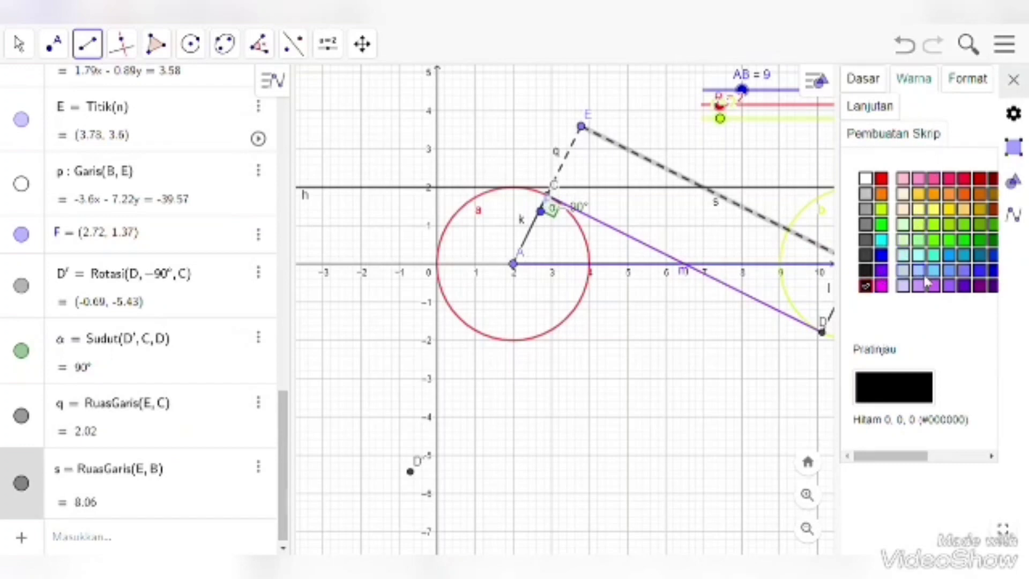
left_click(881, 225)
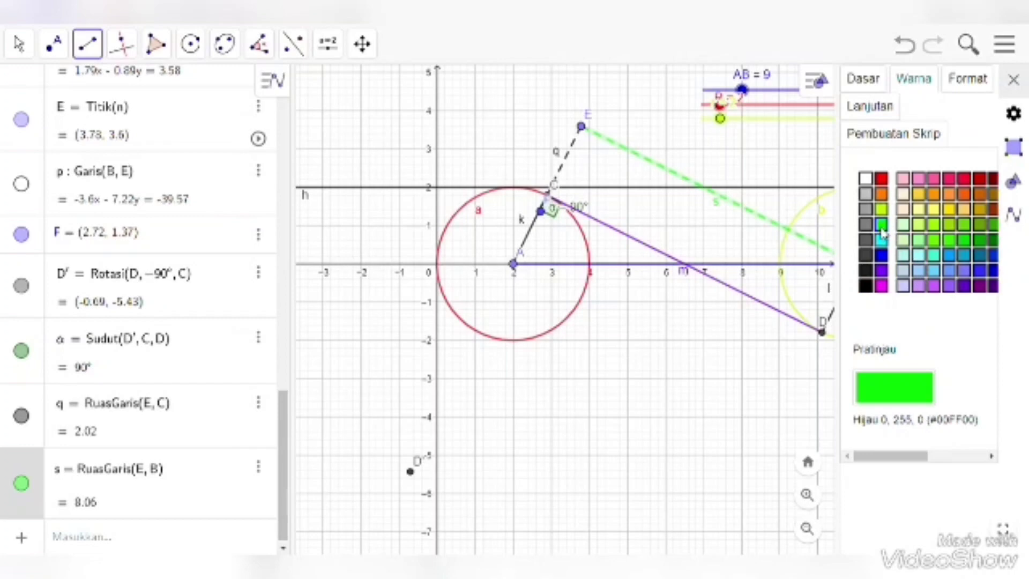
left_click(568, 152)
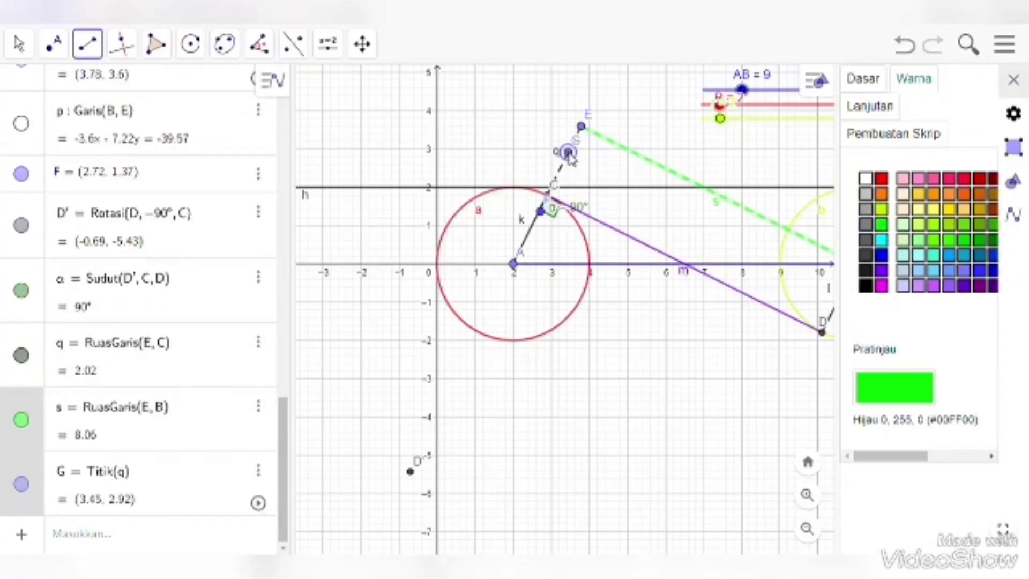
key("ctrl+z")
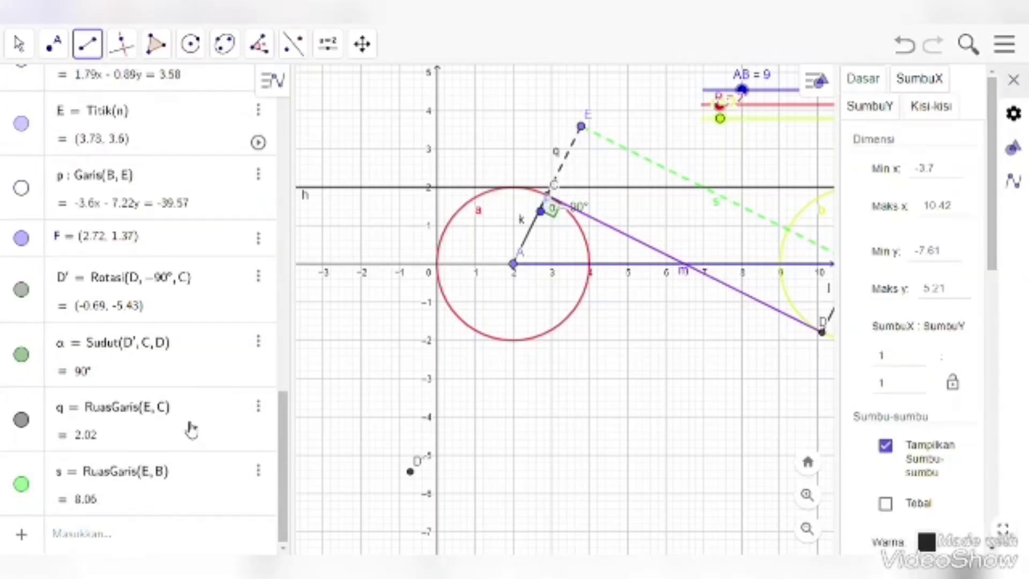
left_click(191, 428)
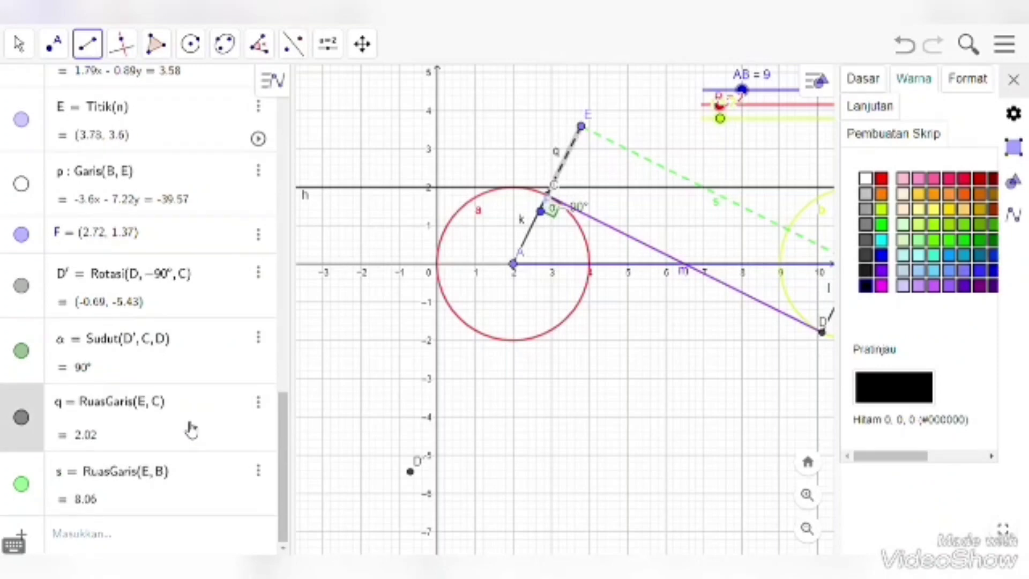
left_click(879, 226)
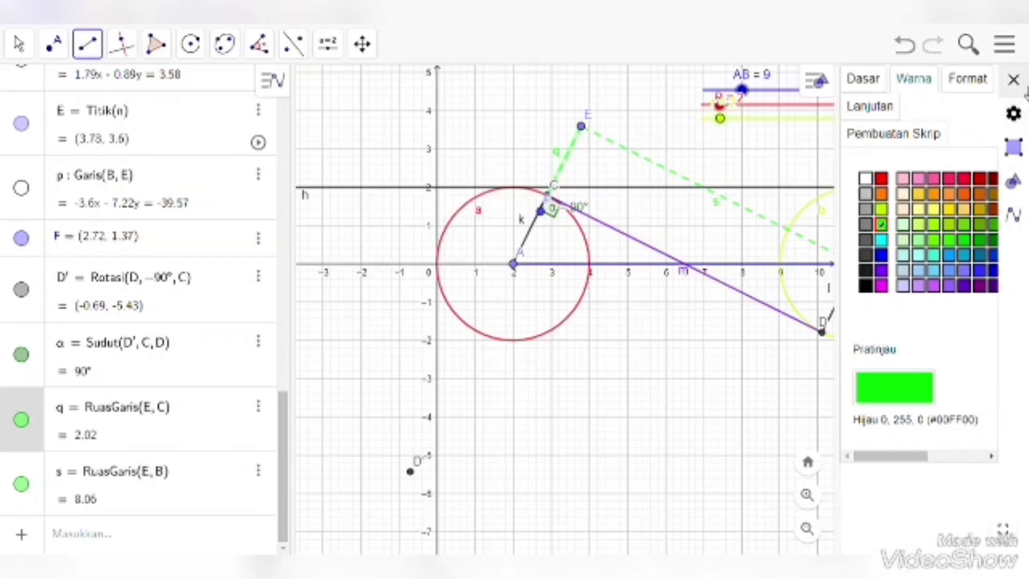
left_click(1013, 80)
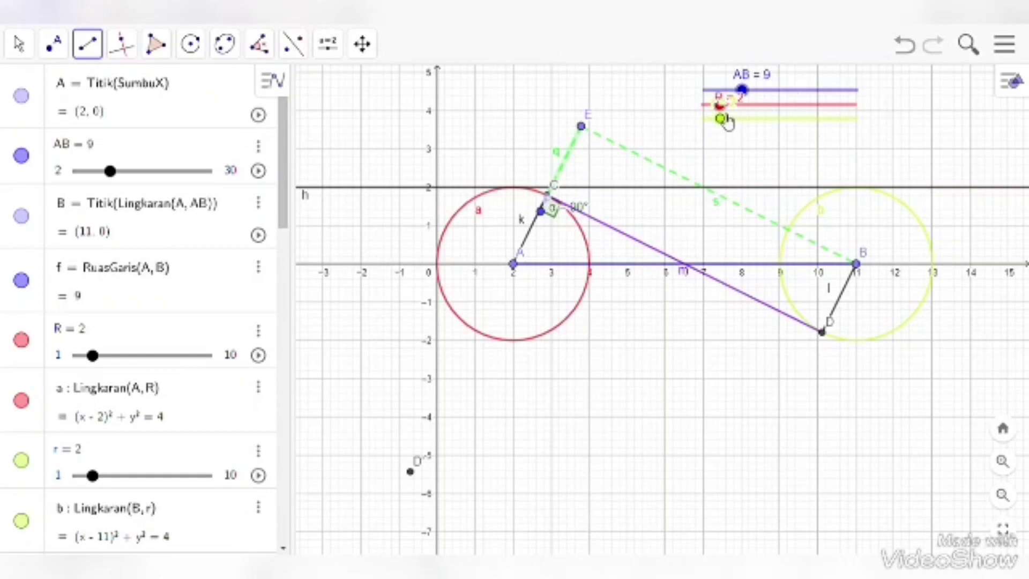
Step: Test how the construction follows the radius slider r by setting it to 1 and back to 2
key("Escape")
left_click_drag(720, 118, 703, 119)
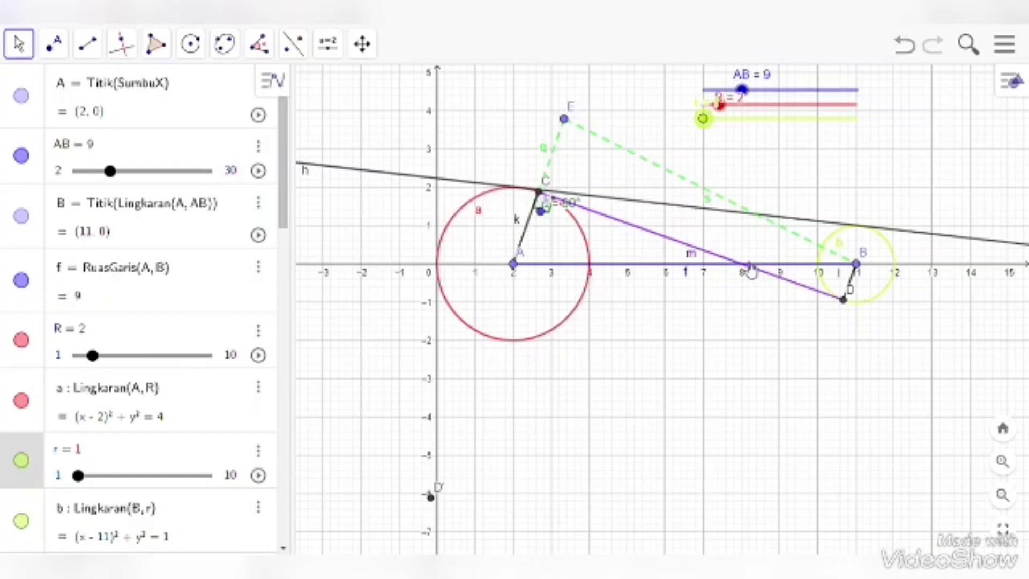
left_click_drag(707, 121, 727, 128)
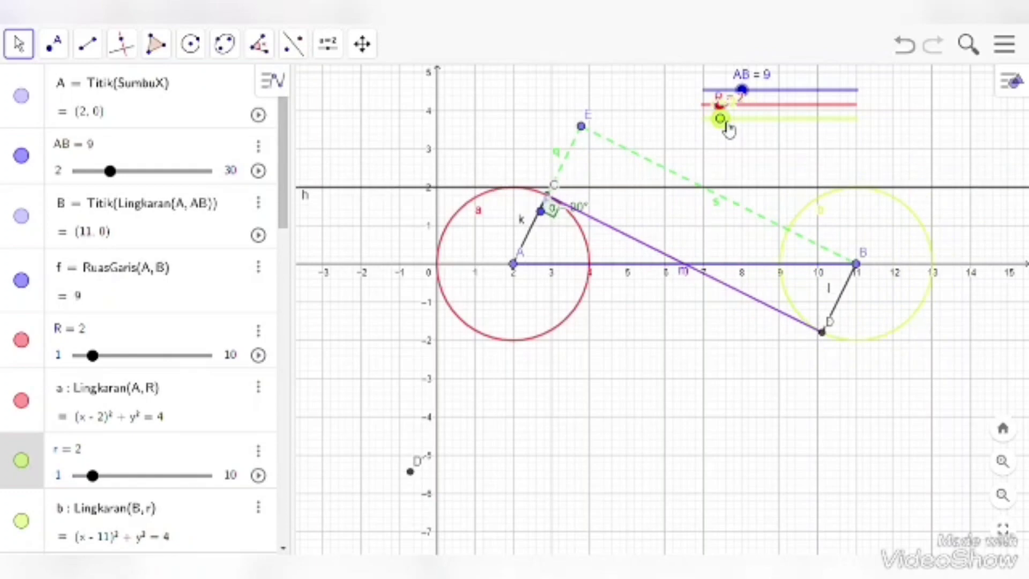